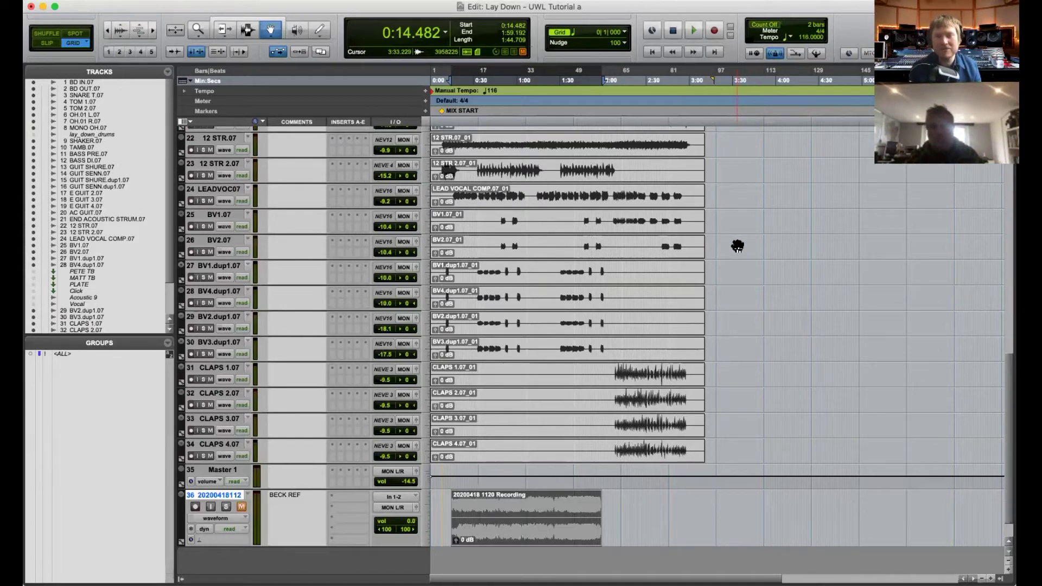
# - Color the full-length clips on the eight drum tracks, BD IN.07 through MONO OH.07, red with the Color Palette
pyautogui.press('F7')
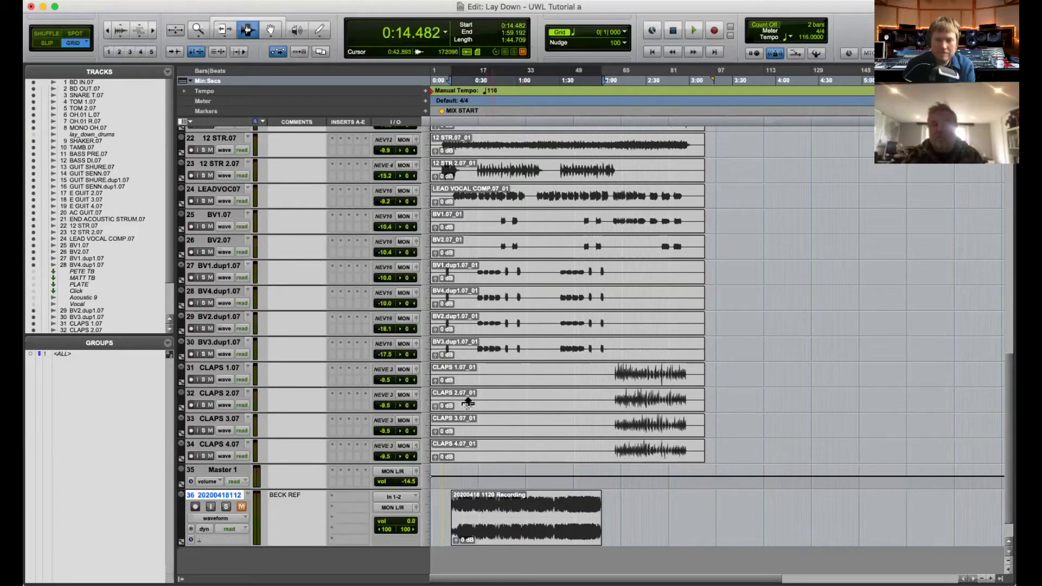
pyautogui.scroll(5, 524, 287)
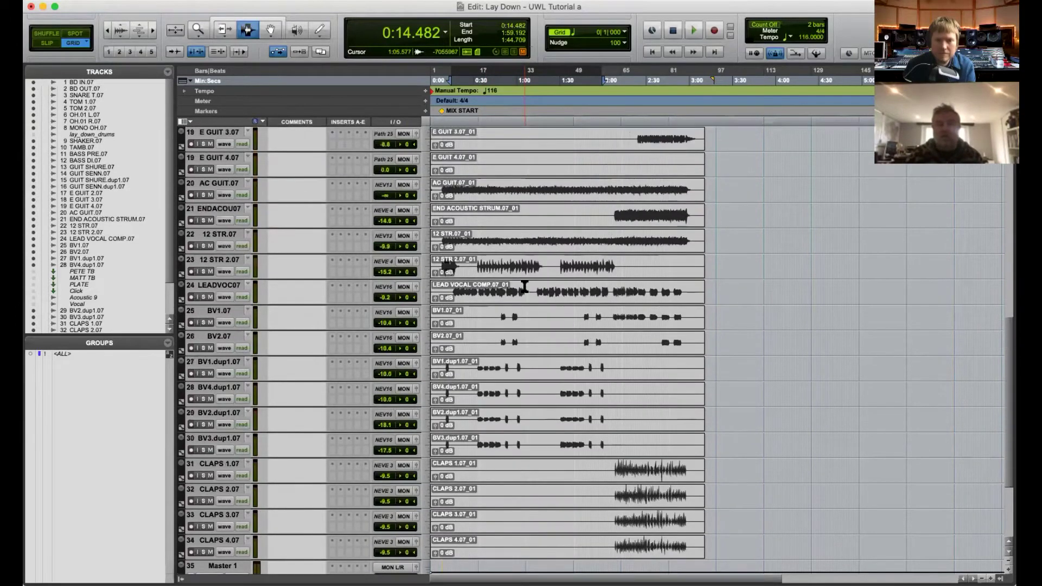
pyautogui.scroll(2, 598, 242)
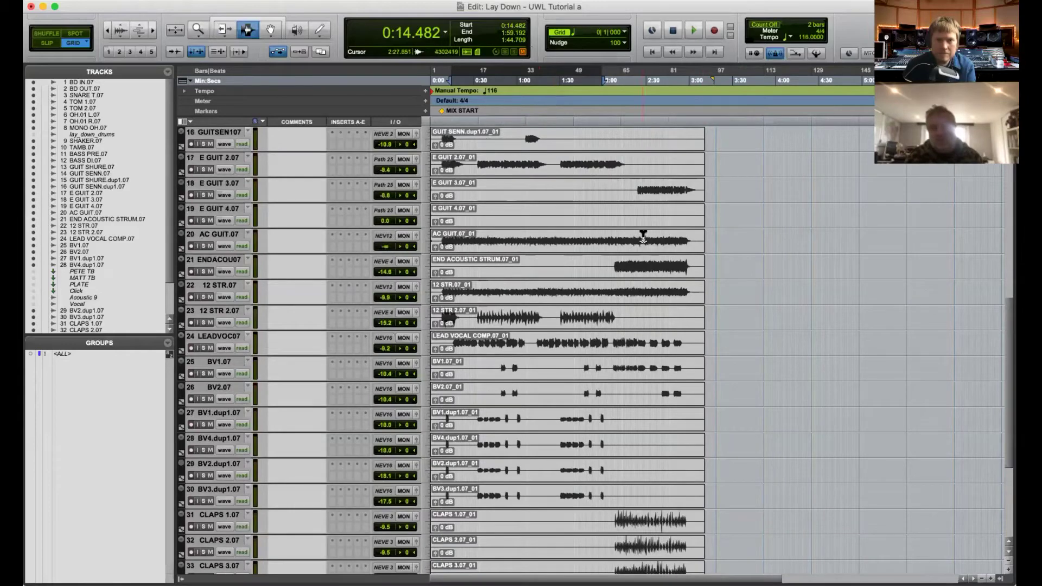
pyautogui.scroll(4, 602, 227)
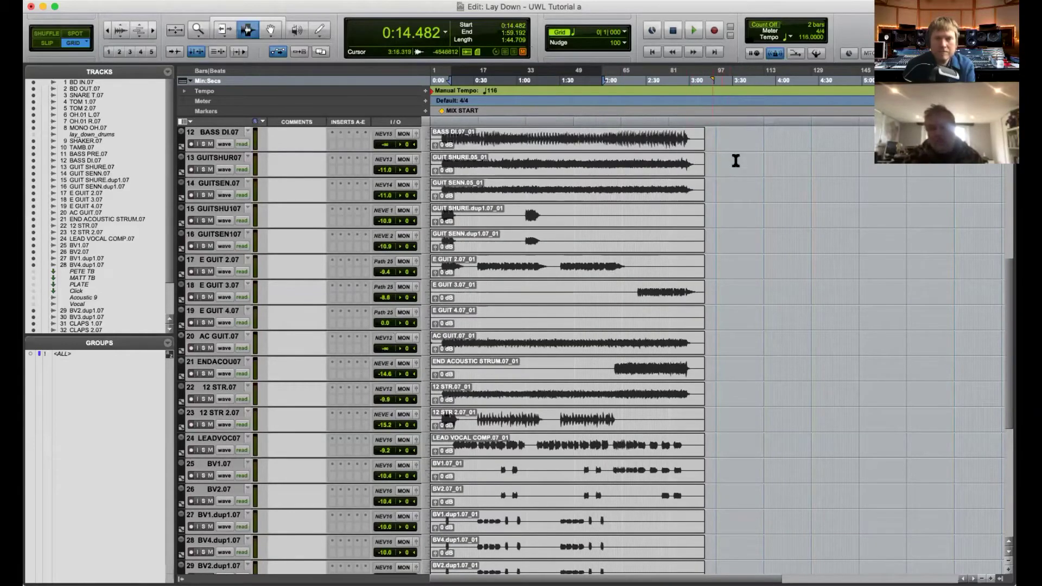
pyautogui.scroll(11, 714, 201)
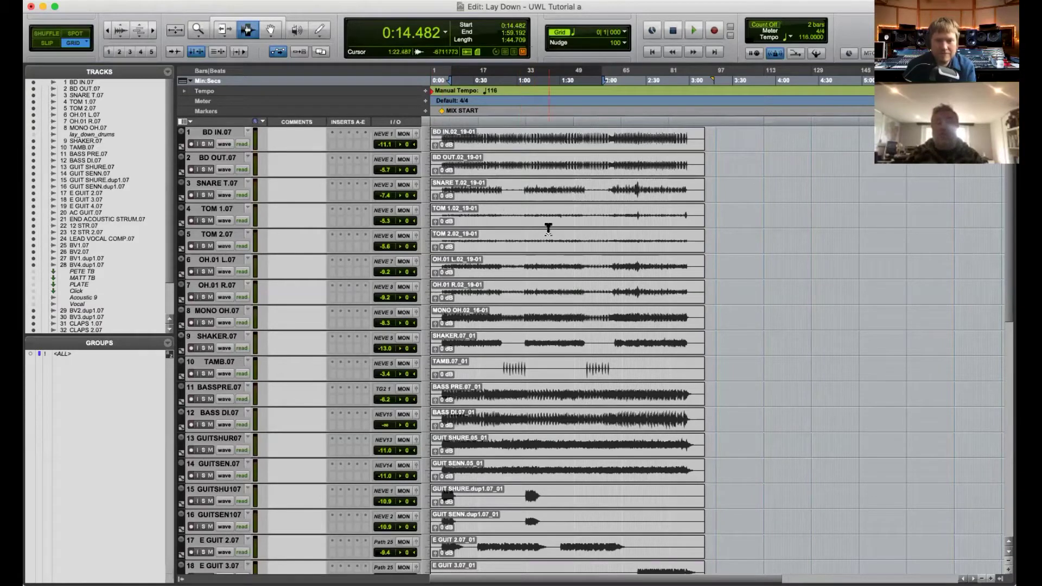
pyautogui.click(709, 135)
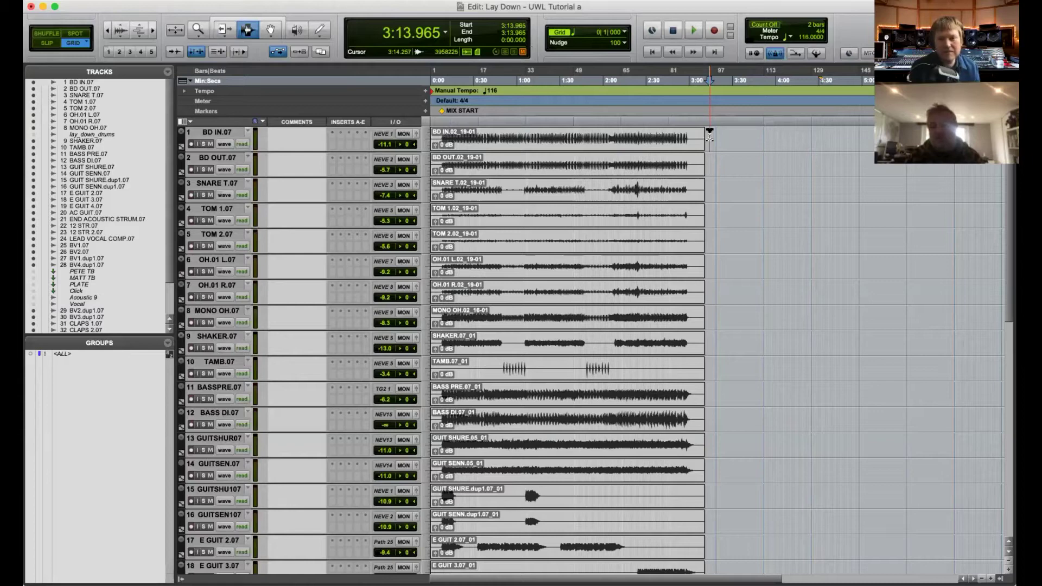
pyautogui.click(710, 136)
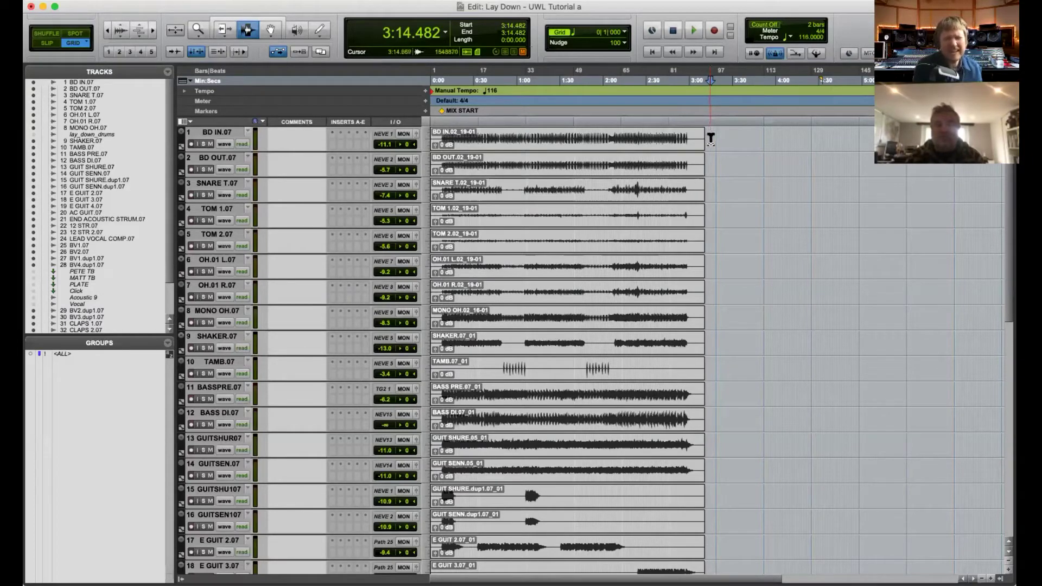
pyautogui.click(709, 139)
pyautogui.moveTo(708, 138); pyautogui.dragTo(305, 312)
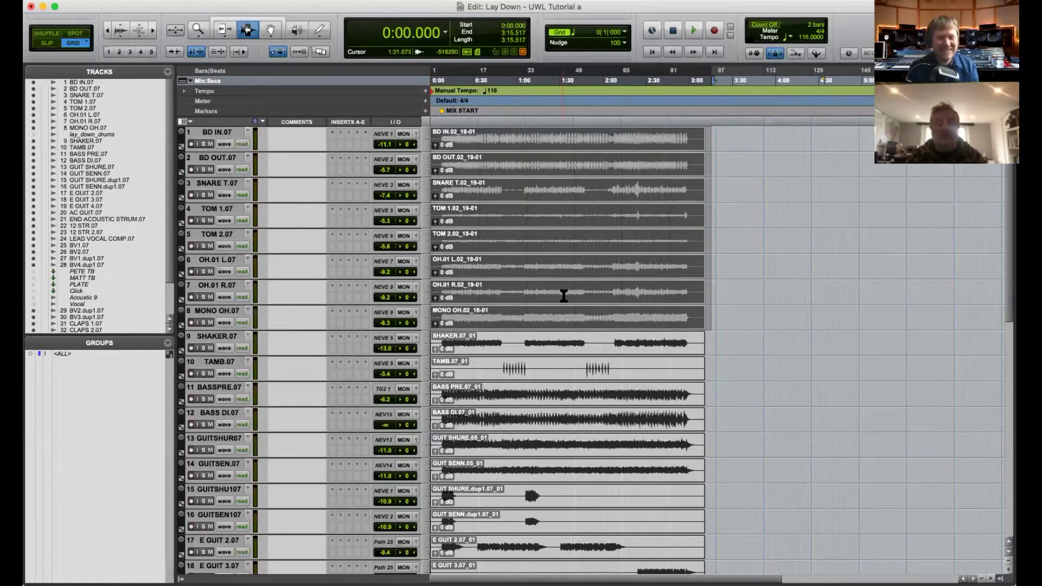
pyautogui.click(404, 0)
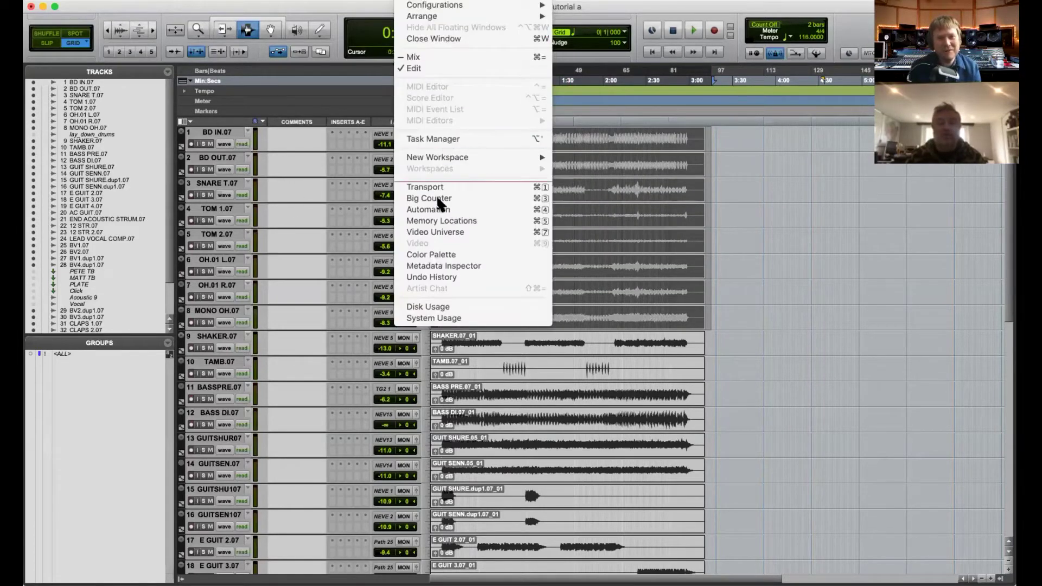
pyautogui.click(435, 255)
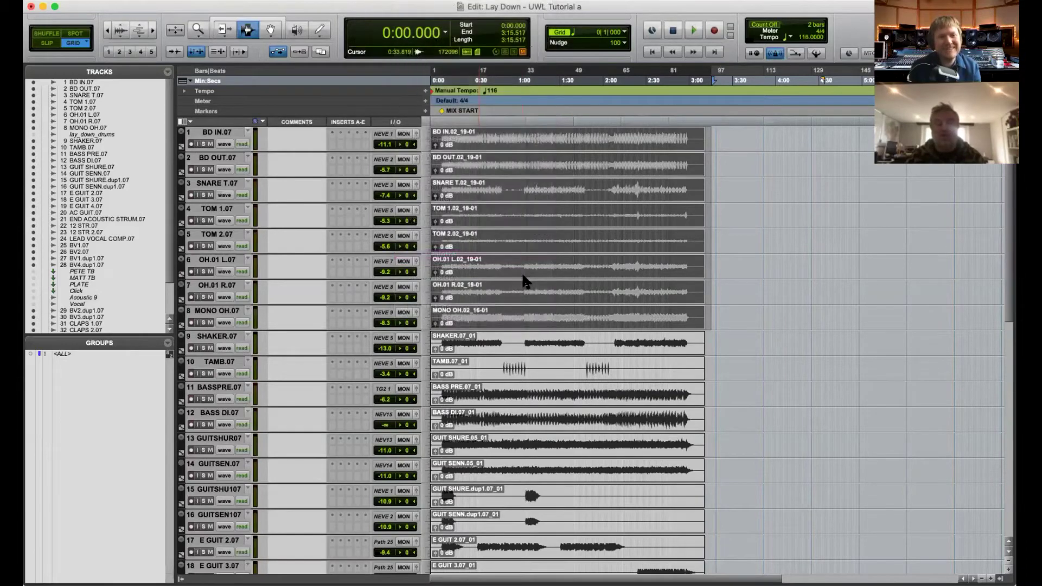
pyautogui.moveTo(652, 155); pyautogui.dragTo(840, 208)
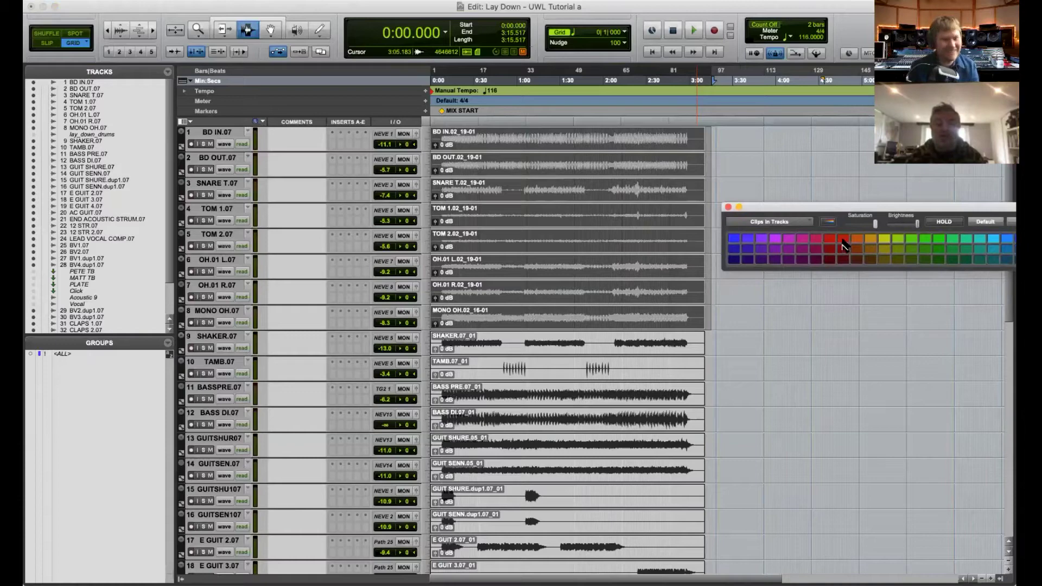
pyautogui.click(843, 244)
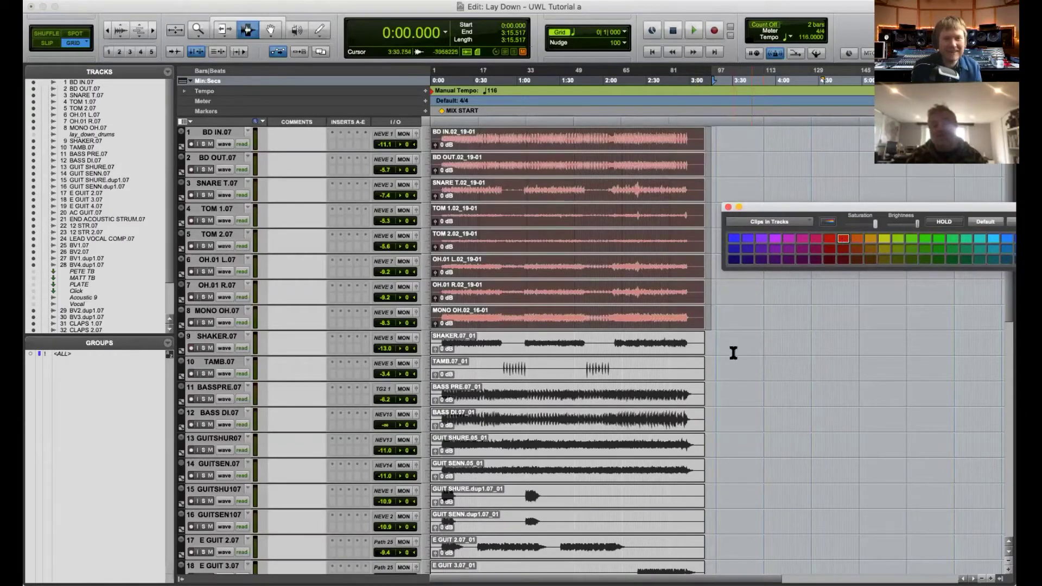
pyautogui.click(713, 328)
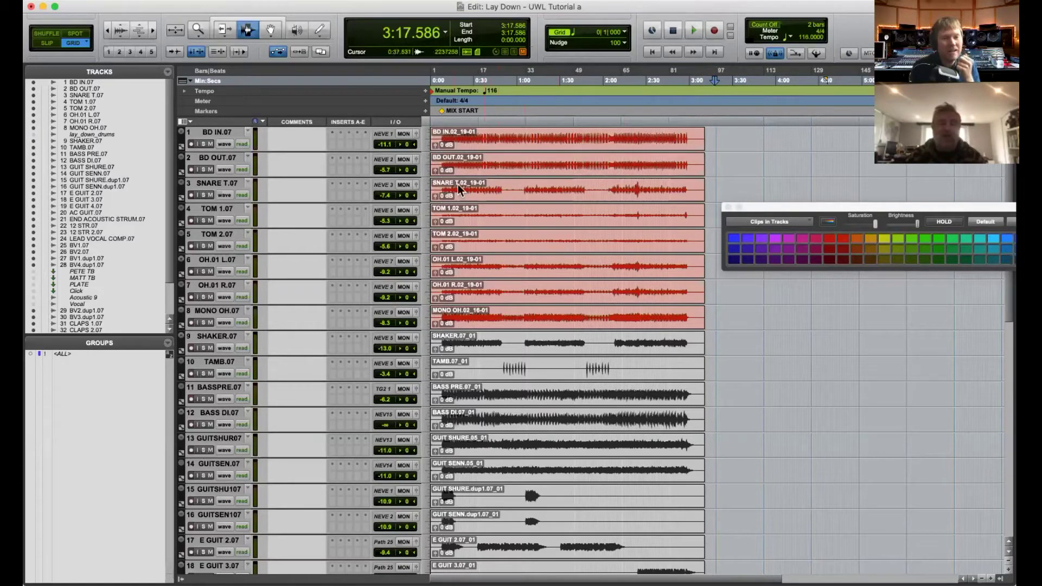
# - Color the eight drum tracks BD IN.07 through MONO OH.07 red and apply the color to their channel strips
pyautogui.click(212, 133)
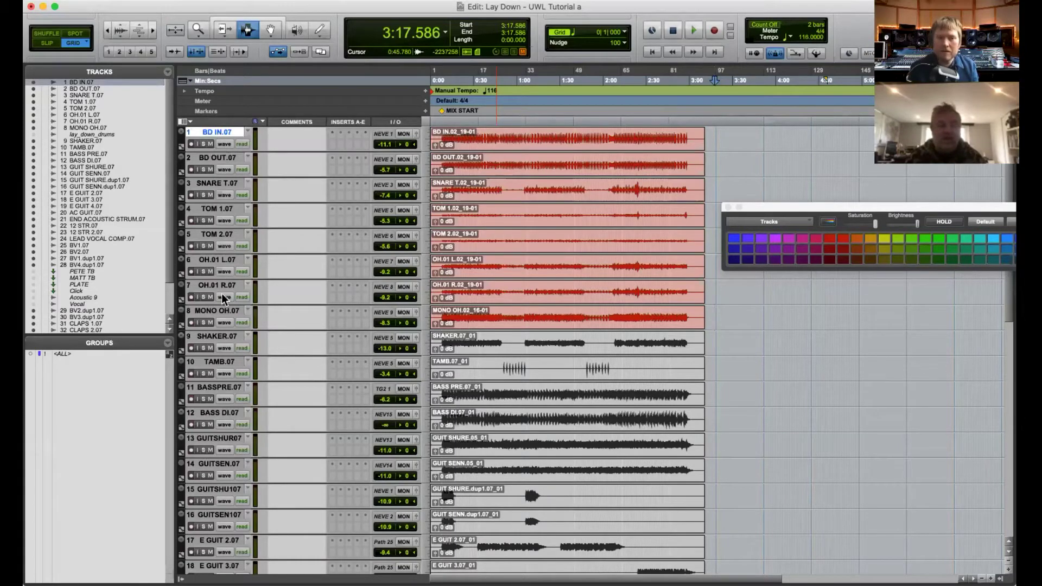
pyautogui.keyDown('shift'); pyautogui.click(226, 311); pyautogui.keyUp('shift')
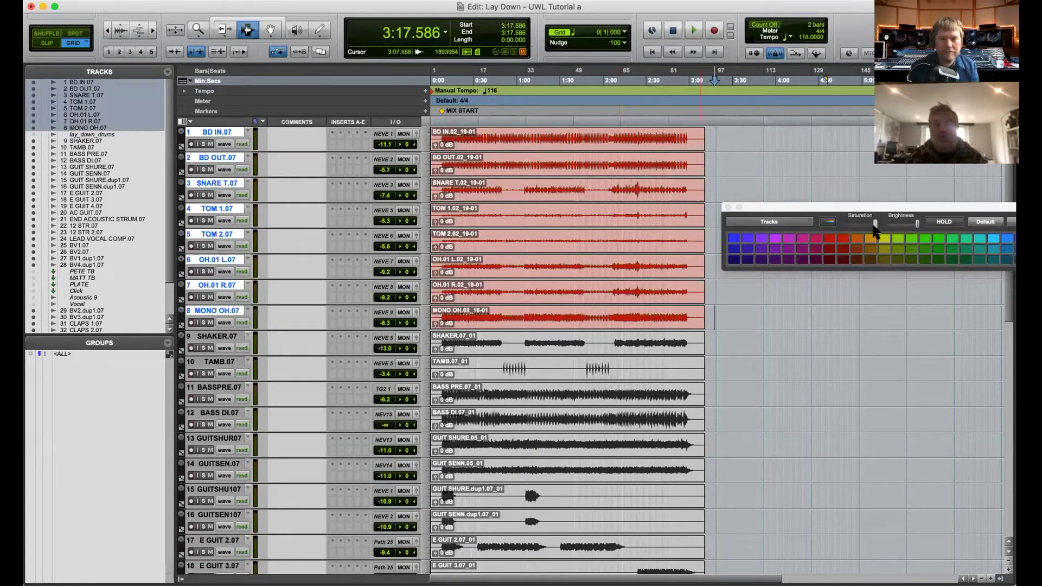
pyautogui.click(829, 238)
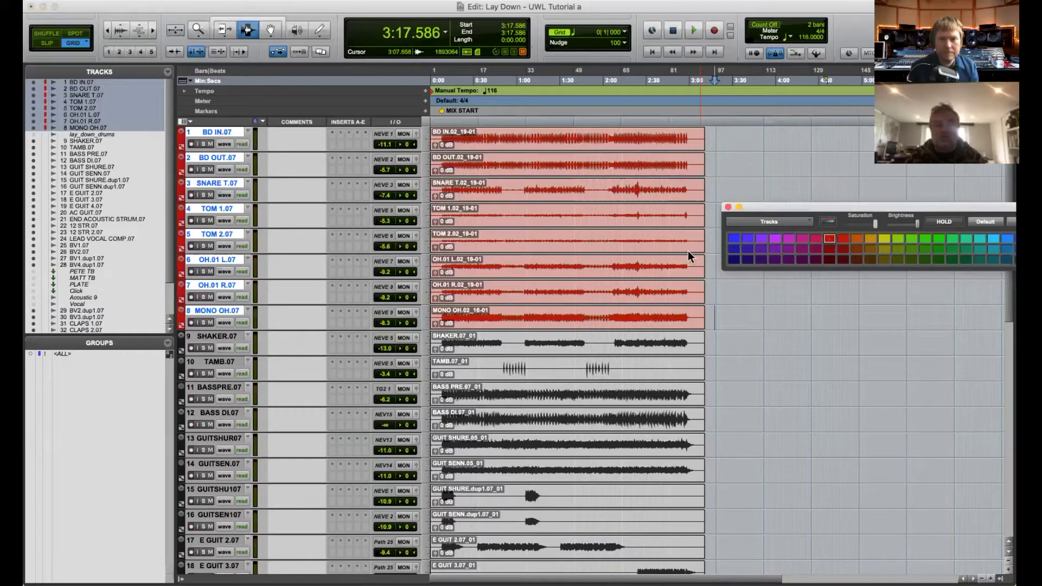
pyautogui.click(829, 222)
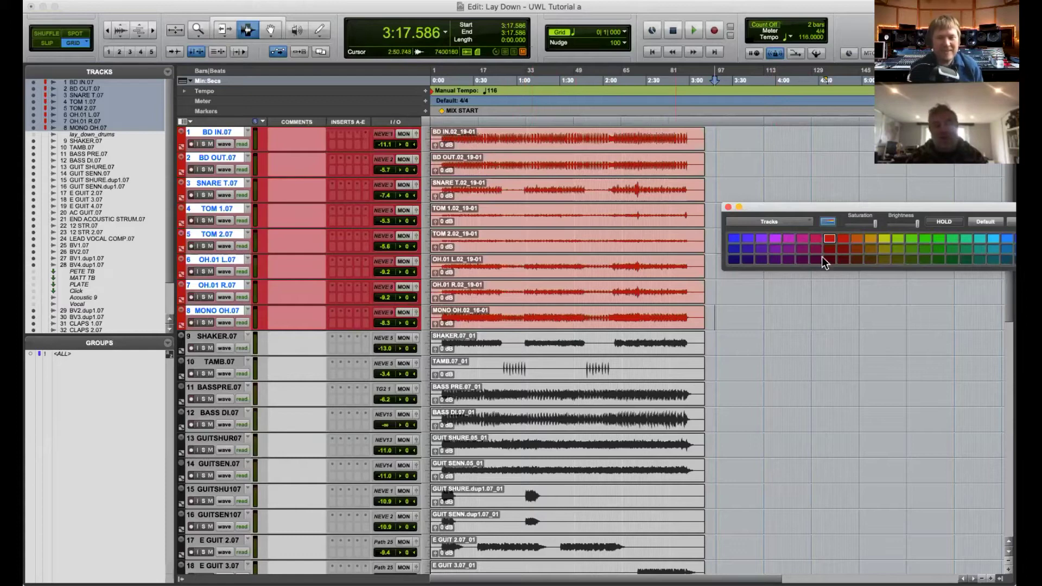
pyautogui.moveTo(870, 222); pyautogui.dragTo(915, 224)
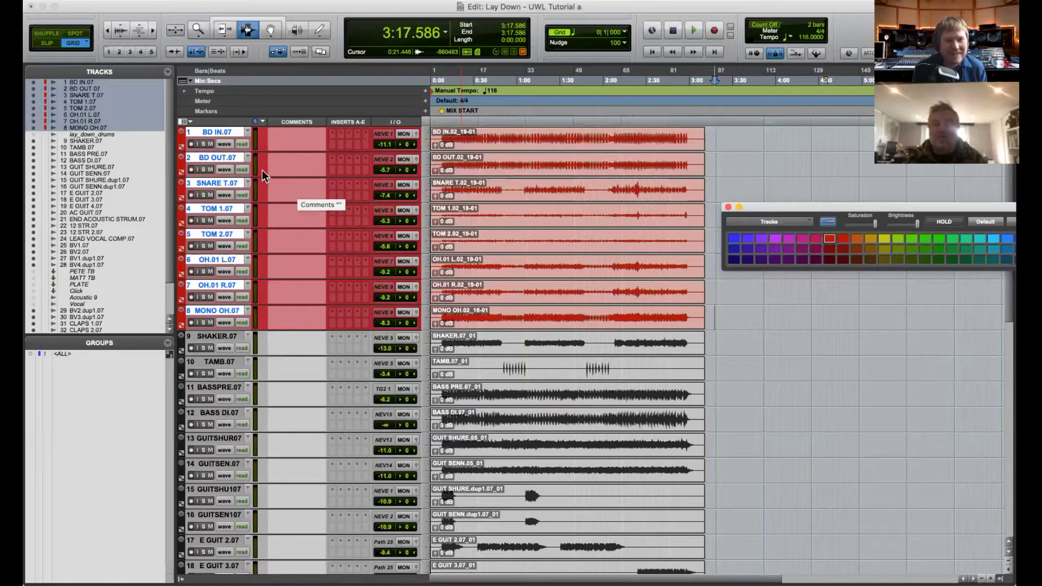
# - Enter the comment "Kick IN" for the BD IN.07 track and "Kick Out" for the BD OUT.07 track
pyautogui.click(282, 140)
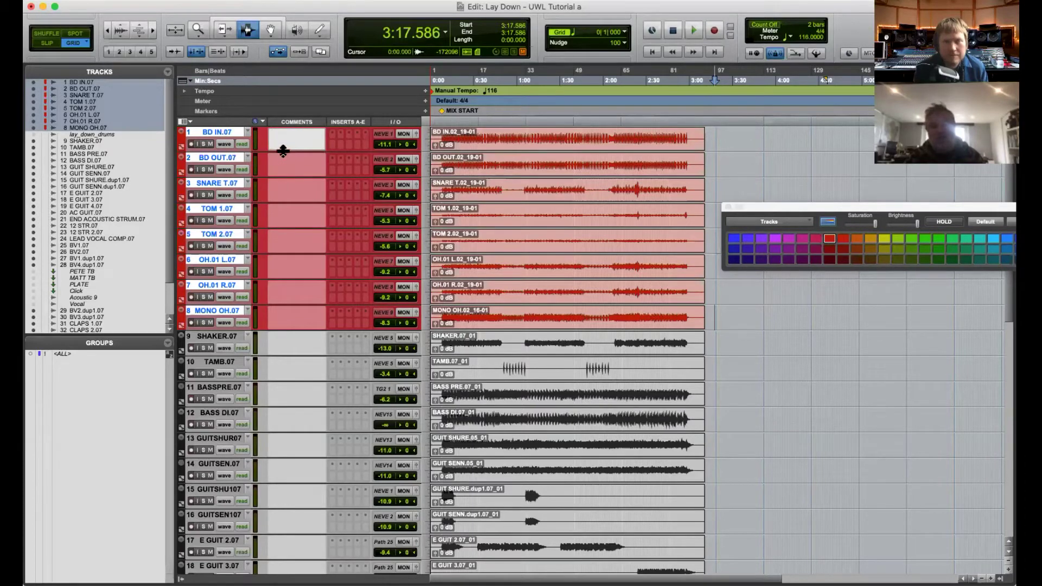
pyautogui.write('Kick ')
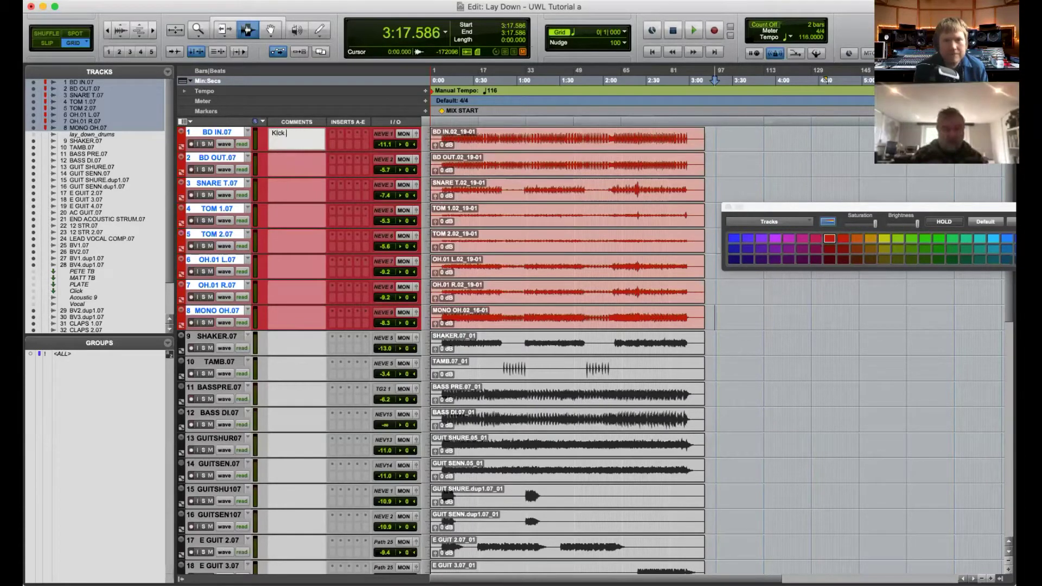
pyautogui.write('IN')
pyautogui.press('Return')
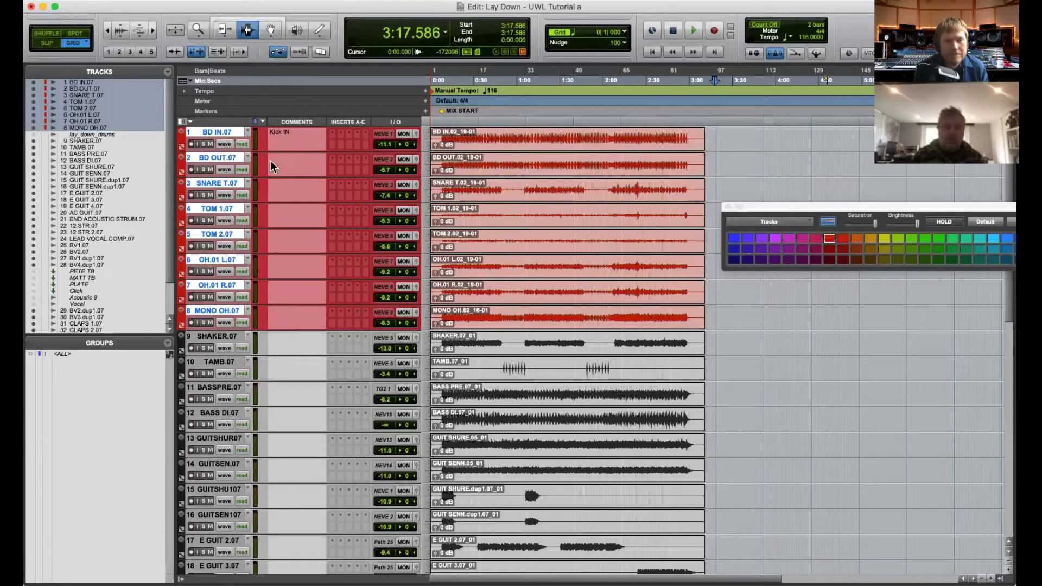
pyautogui.click(283, 167)
pyautogui.write('Kick Out')
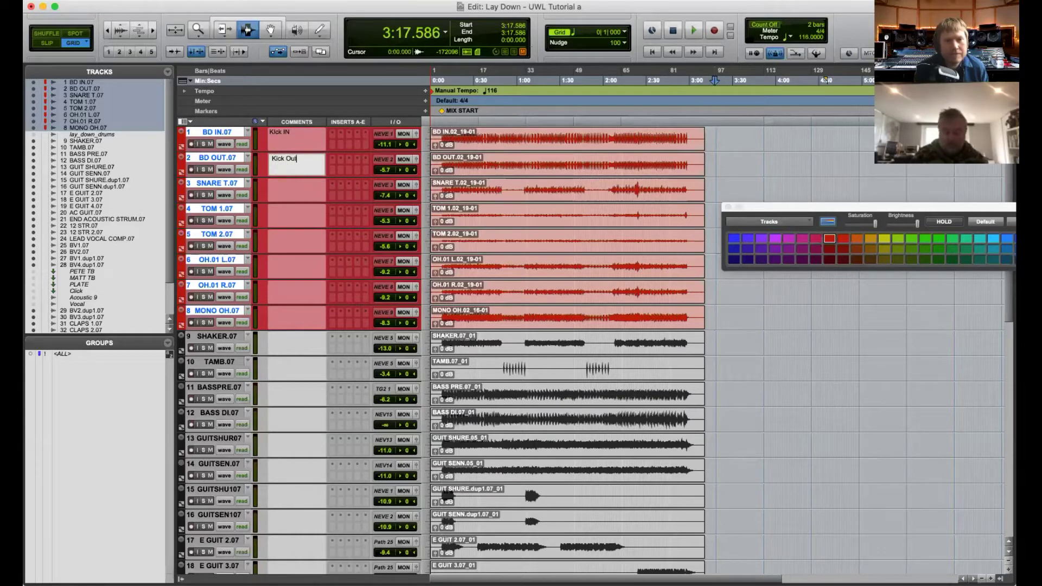
pyautogui.press('Return')
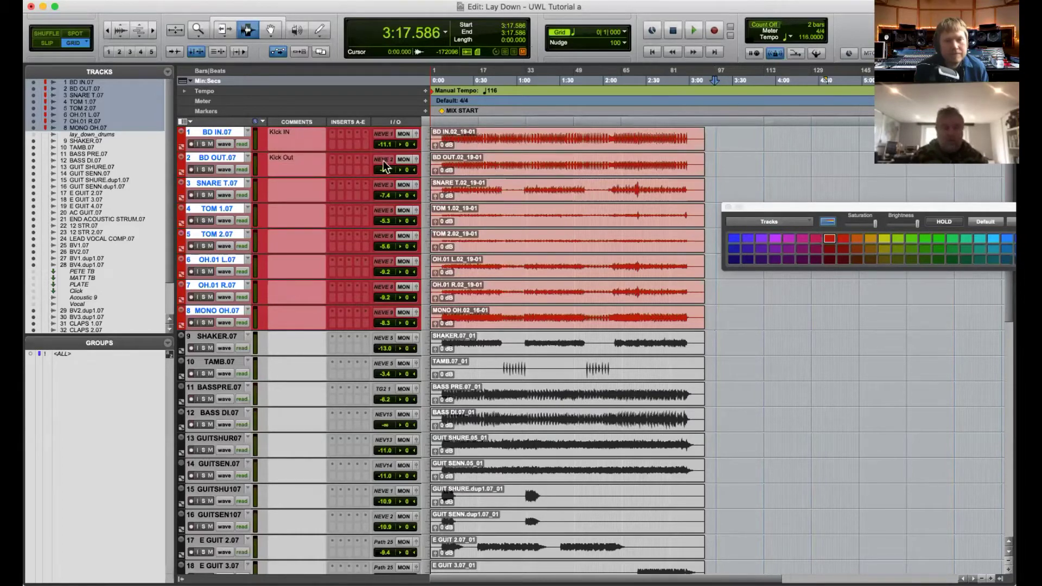
# - Shrink all tracks to micro height, and return them to medium height
pyautogui.click(427, 163)
pyautogui.click(440, 161)
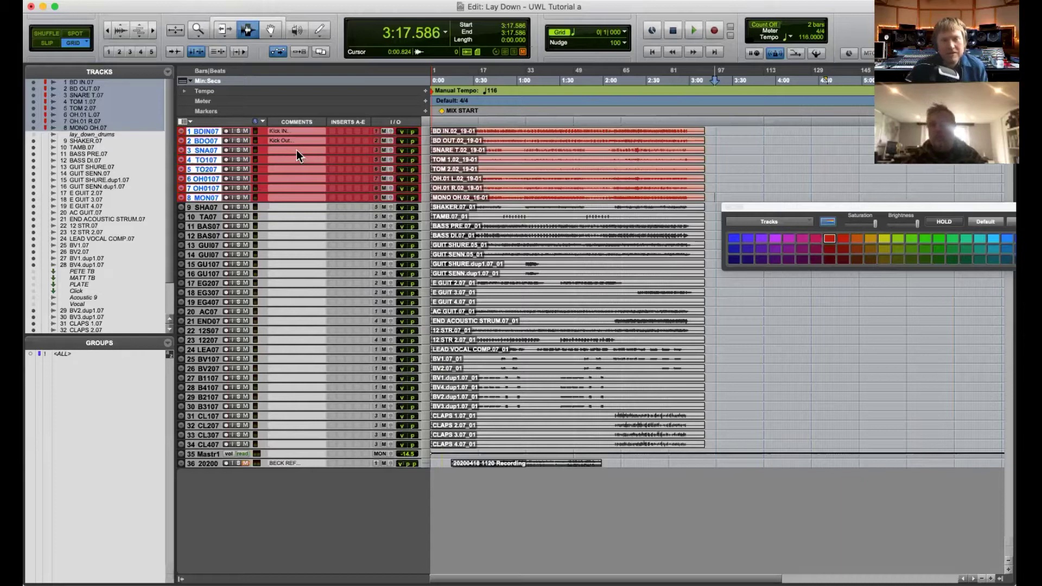
pyautogui.click(425, 133)
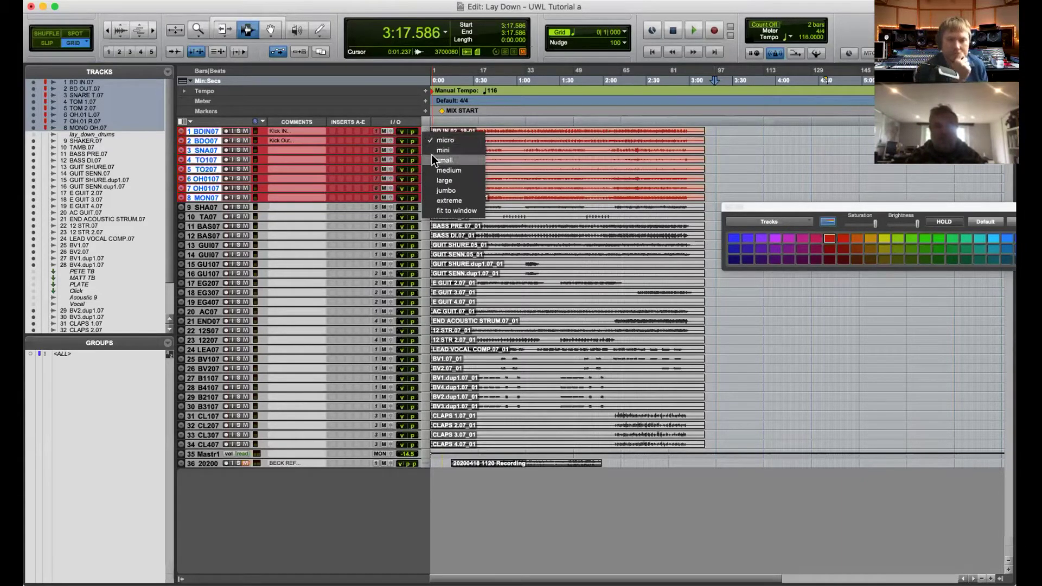
pyautogui.keyDown('alt'); pyautogui.click(449, 170); pyautogui.keyUp('alt')
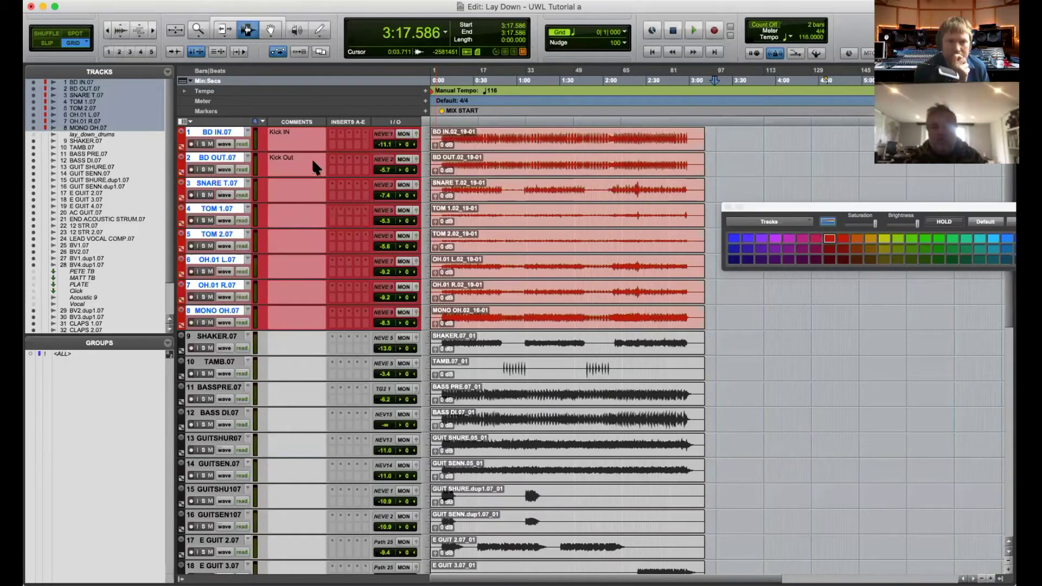
# - Color the SHAKER.07 and TAMB.07 tracks yellow
pyautogui.click(715, 340)
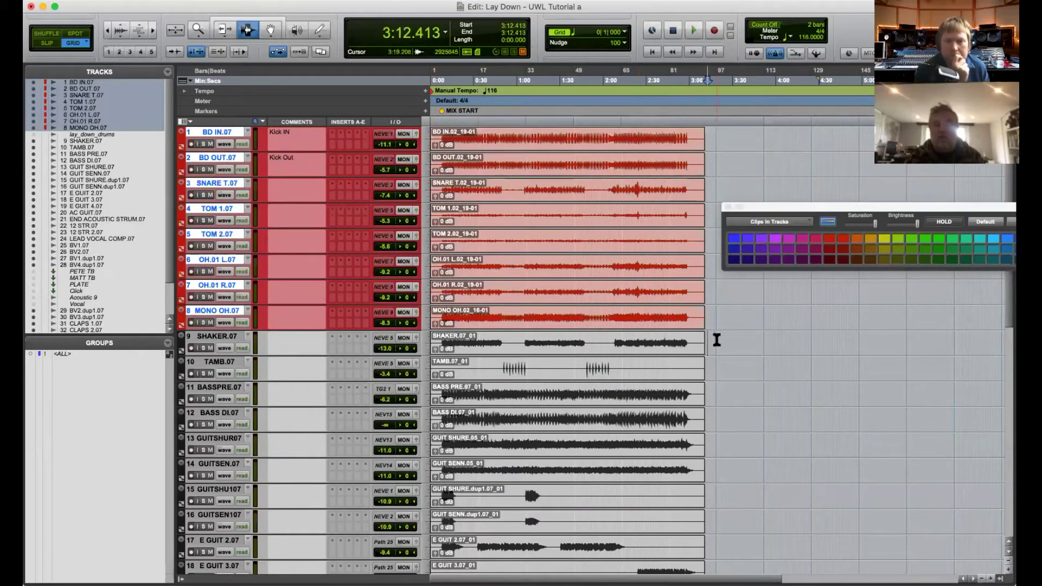
pyautogui.click(716, 348)
pyautogui.moveTo(715, 348); pyautogui.dragTo(388, 353)
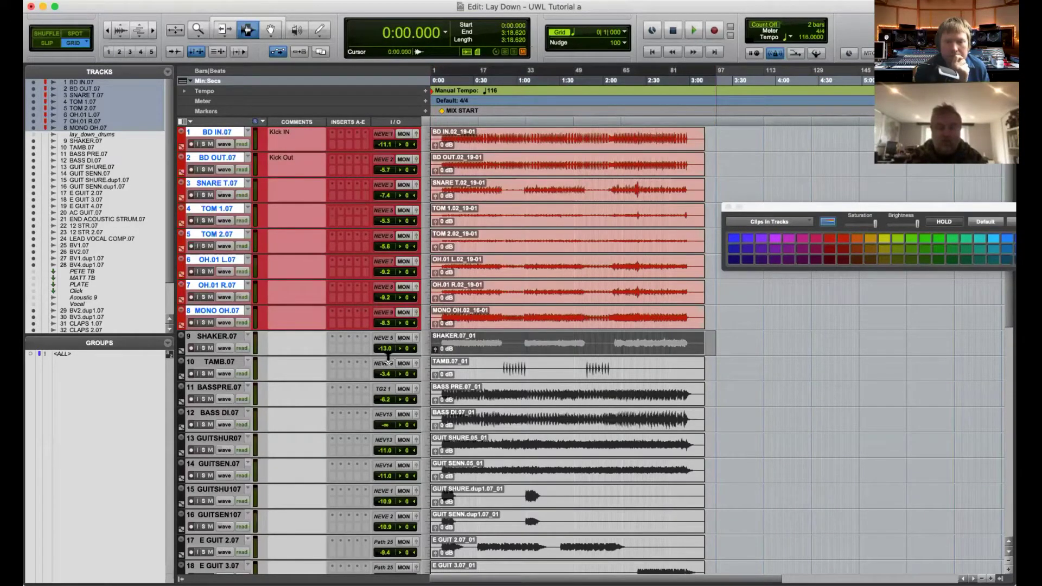
pyautogui.click(205, 341)
pyautogui.keyDown('shift'); pyautogui.click(213, 364); pyautogui.keyUp('shift')
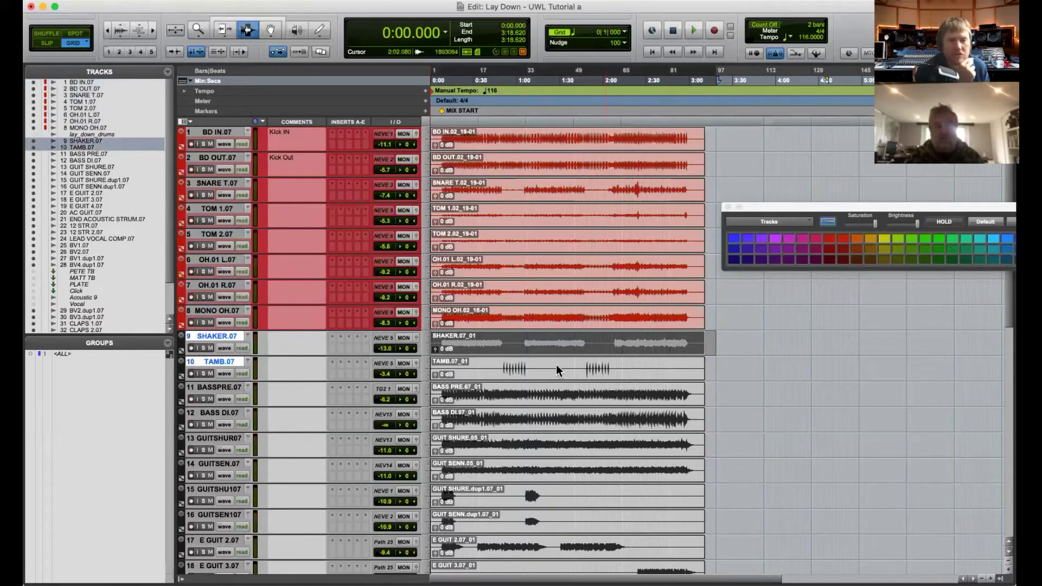
pyautogui.click(886, 240)
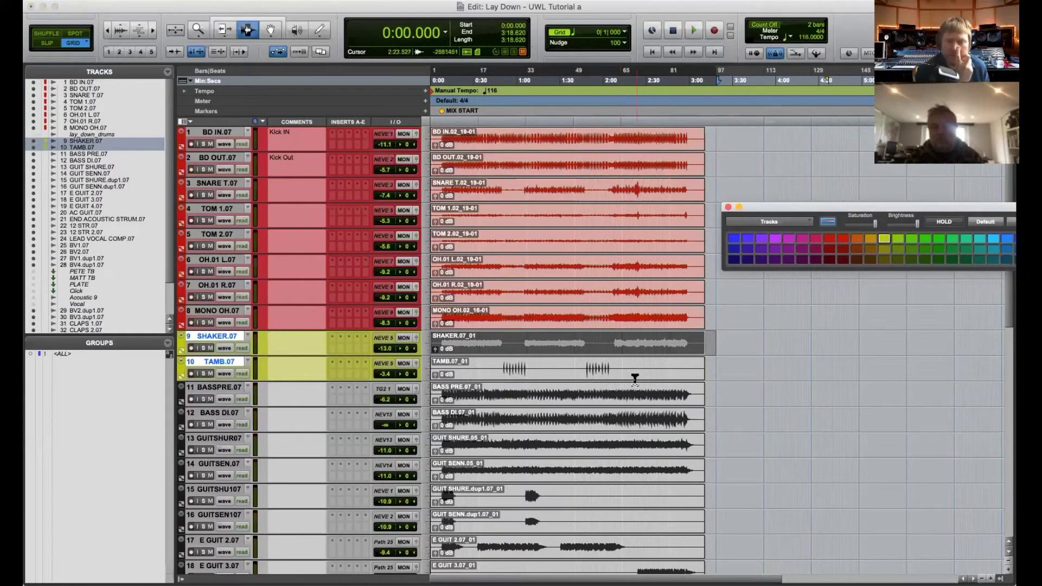
# - Select the clips on the SHAKER.07 and TAMB.07 tracks over their full length and color them yellow
pyautogui.click(724, 348)
pyautogui.moveTo(627, 351); pyautogui.dragTo(408, 375)
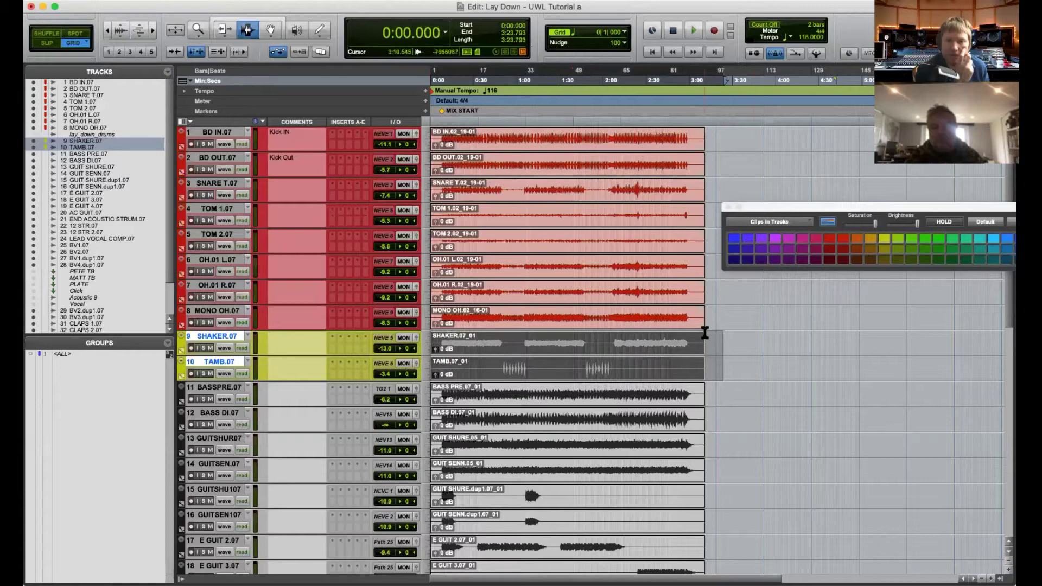
pyautogui.click(885, 243)
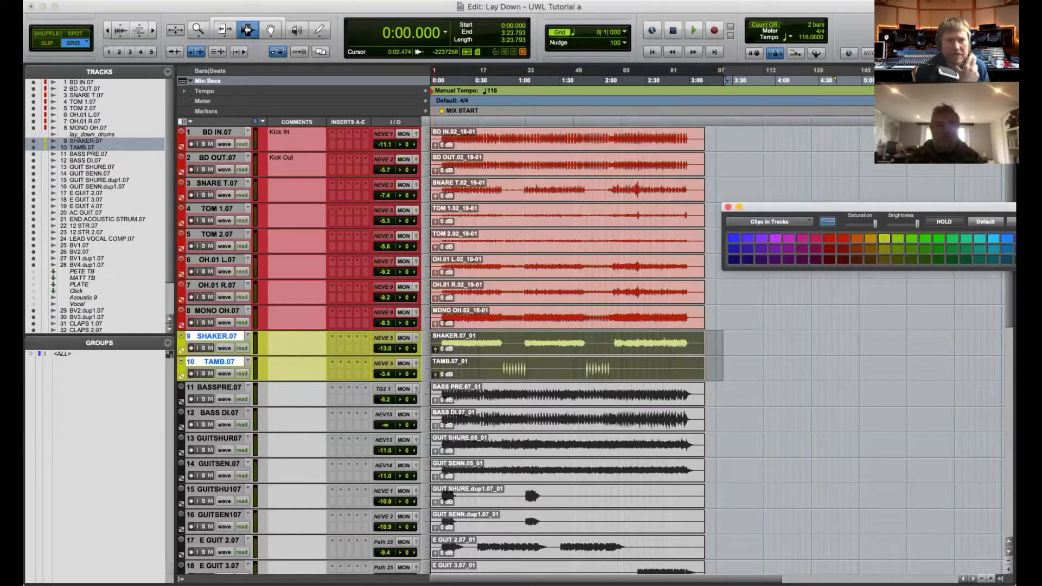
# - Review the default track and clip color coding options in the Display preferences
pyautogui.click(76, 0)
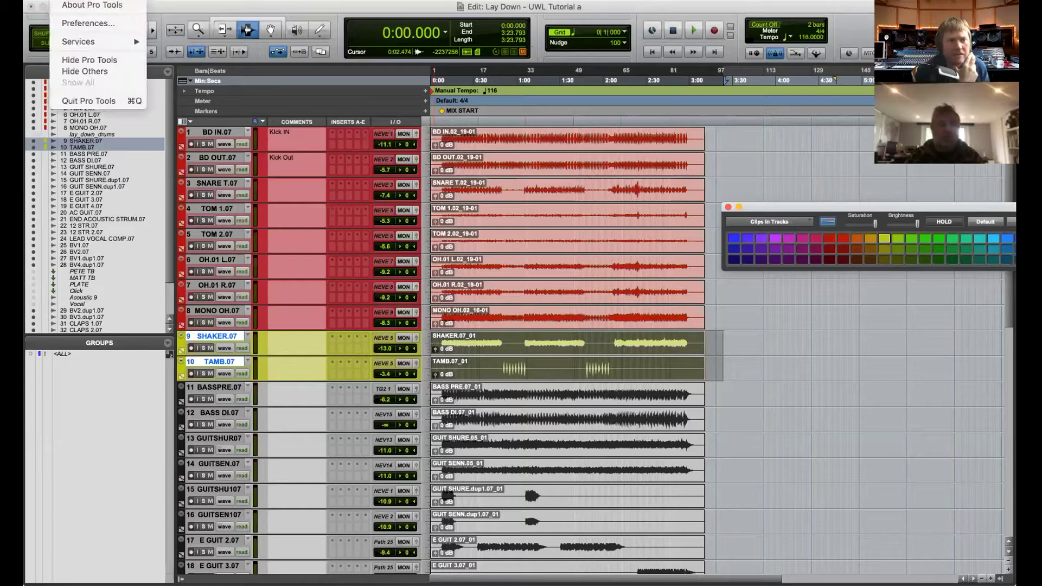
pyautogui.click(99, 23)
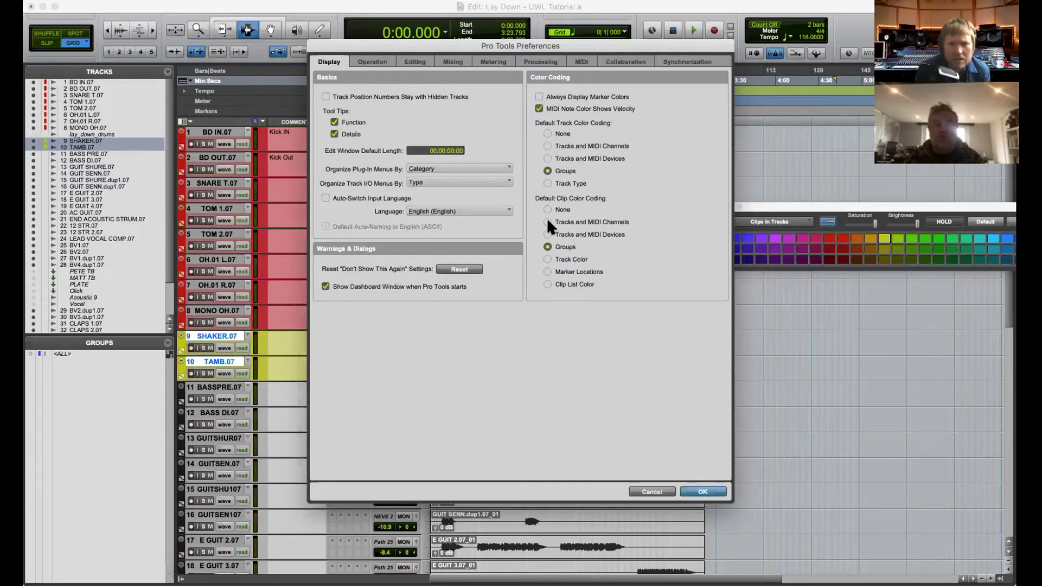
pyautogui.click(708, 491)
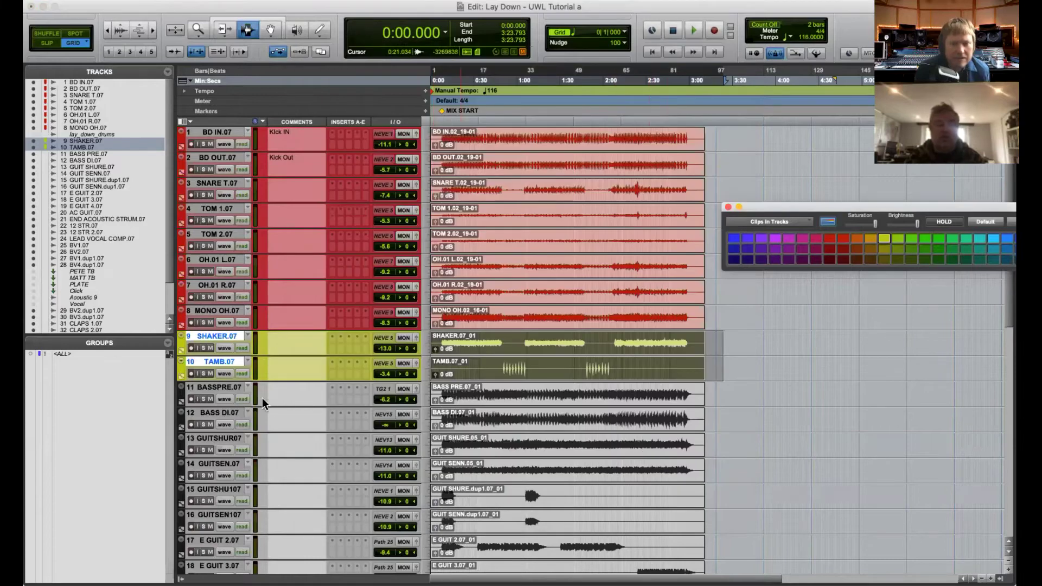
# - Color the BASS PRE.07 and BASS DI.07 tracks dark blue
pyautogui.click(225, 386)
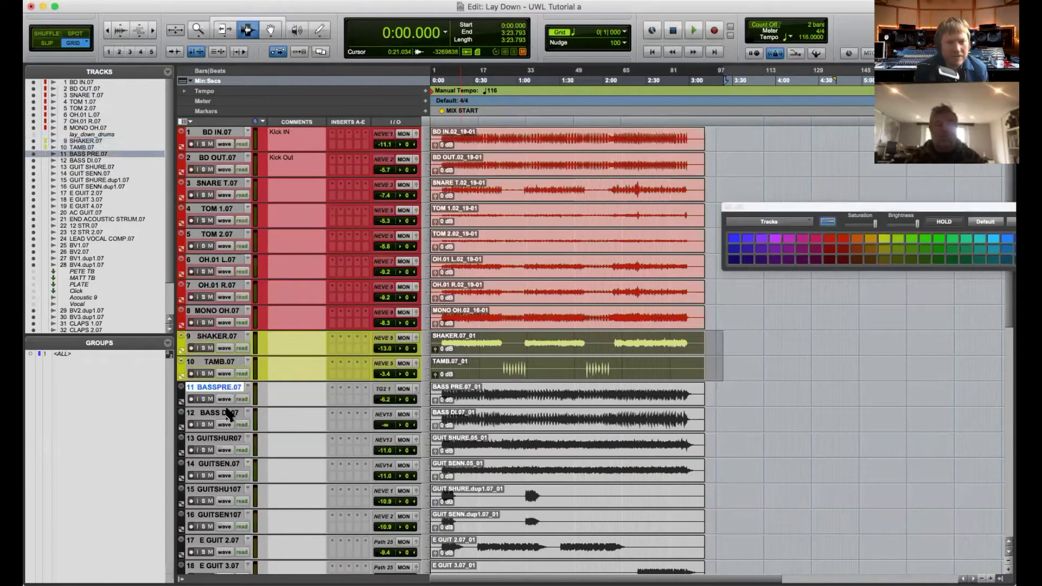
pyautogui.keyDown('shift'); pyautogui.click(227, 417); pyautogui.keyUp('shift')
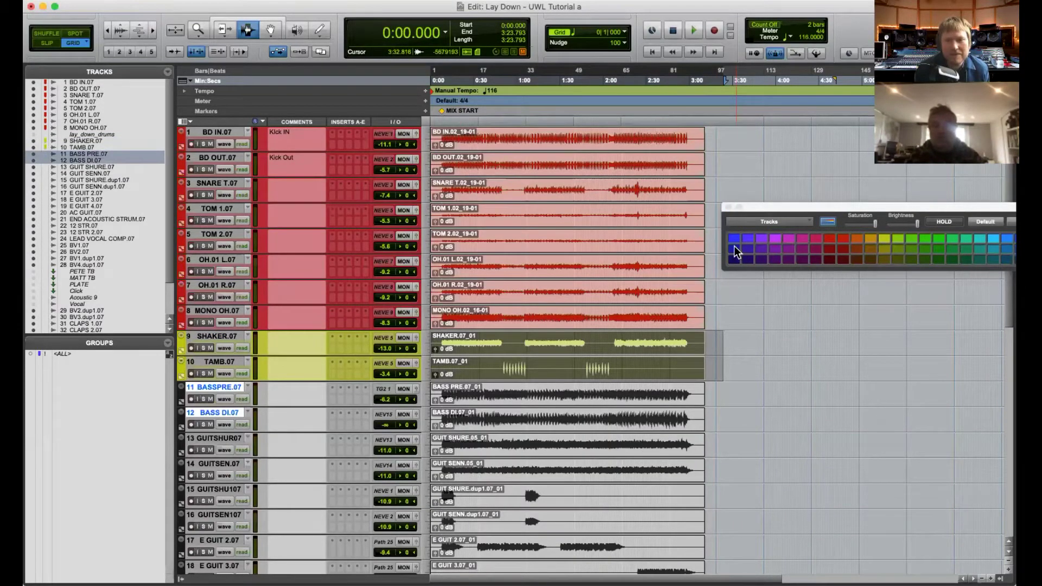
pyautogui.click(734, 261)
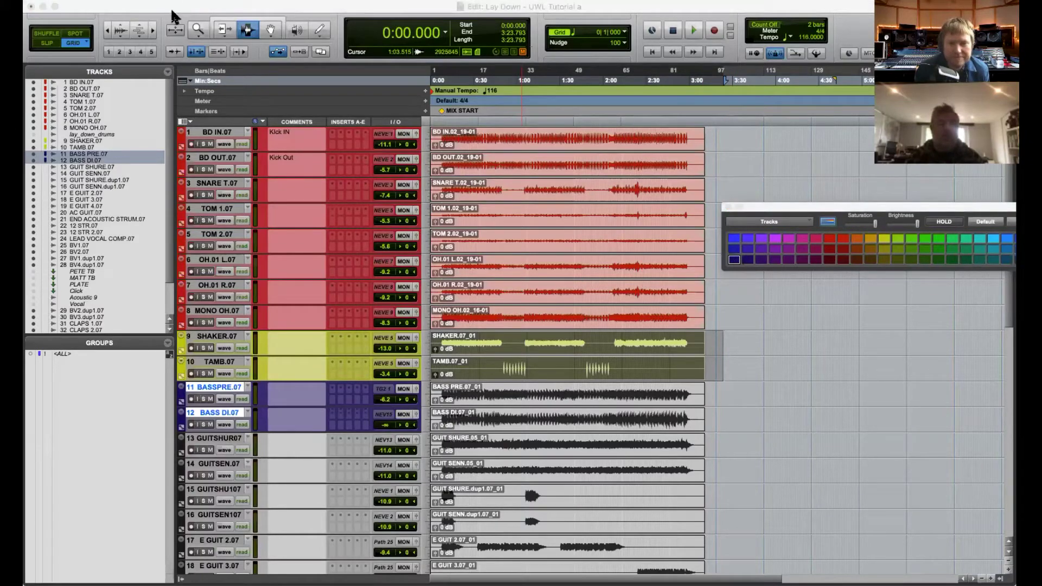
# - Check the default track and clip color coding settings in the Display preferences again
pyautogui.click(70, 6)
pyautogui.moveTo(100, 44)
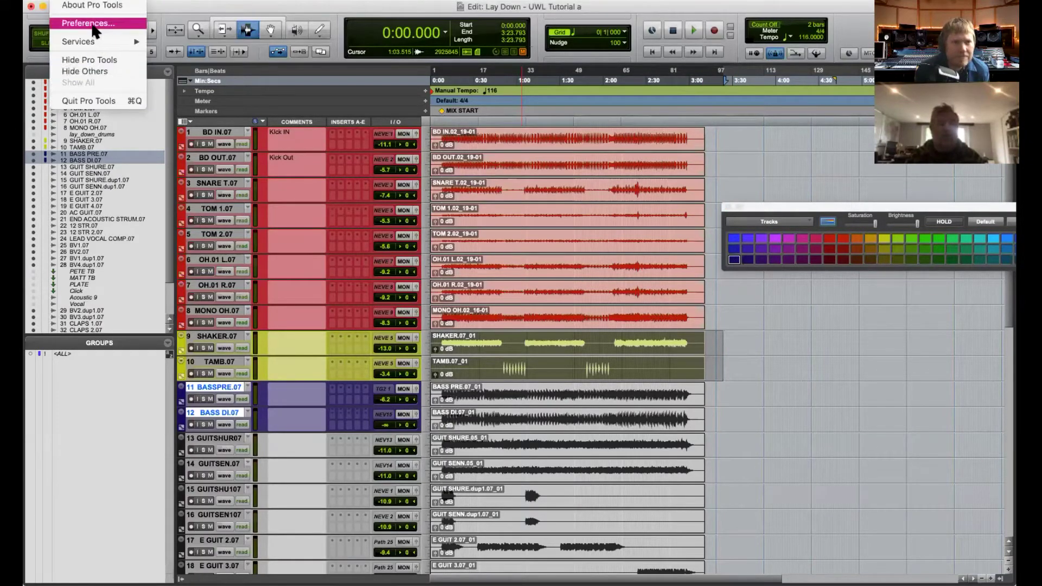
pyautogui.click(87, 22)
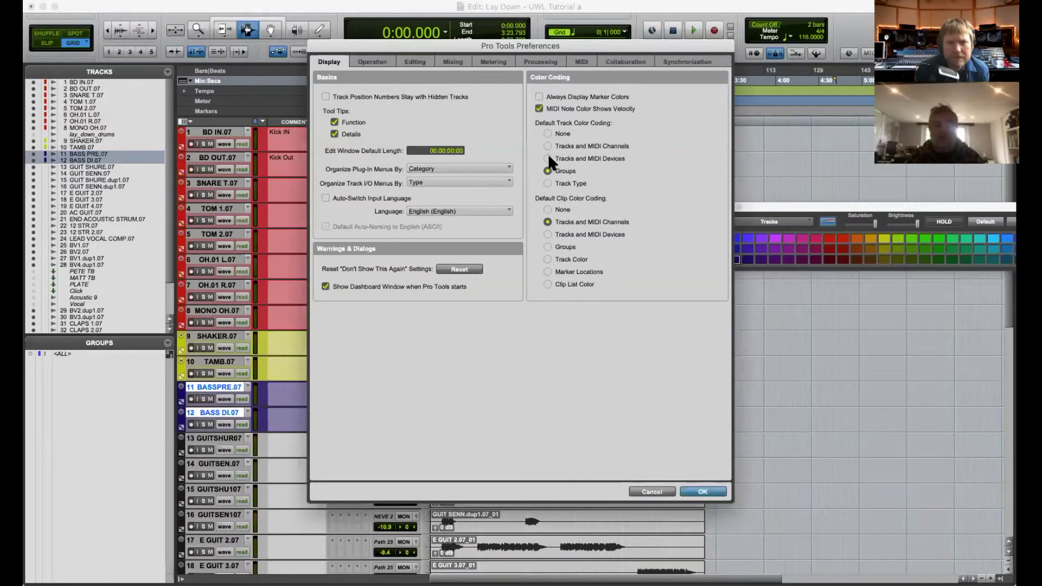
pyautogui.click(700, 492)
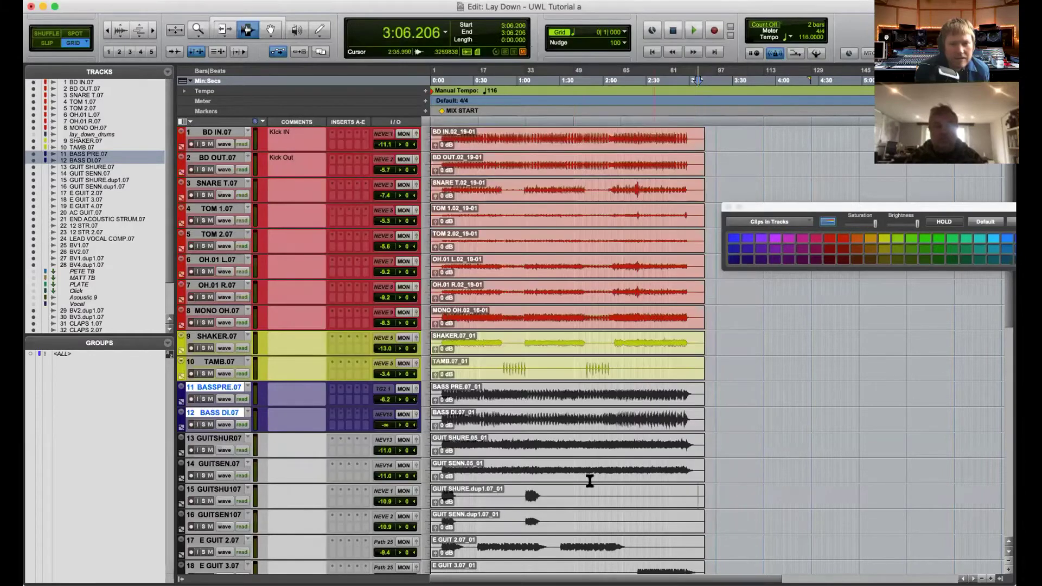
# - Color the GUIT SHURE.07 and GUIT SENN.07 tracks and their full-length clips bright green
pyautogui.click(220, 440)
pyautogui.keyDown('shift'); pyautogui.click(220, 464); pyautogui.keyUp('shift')
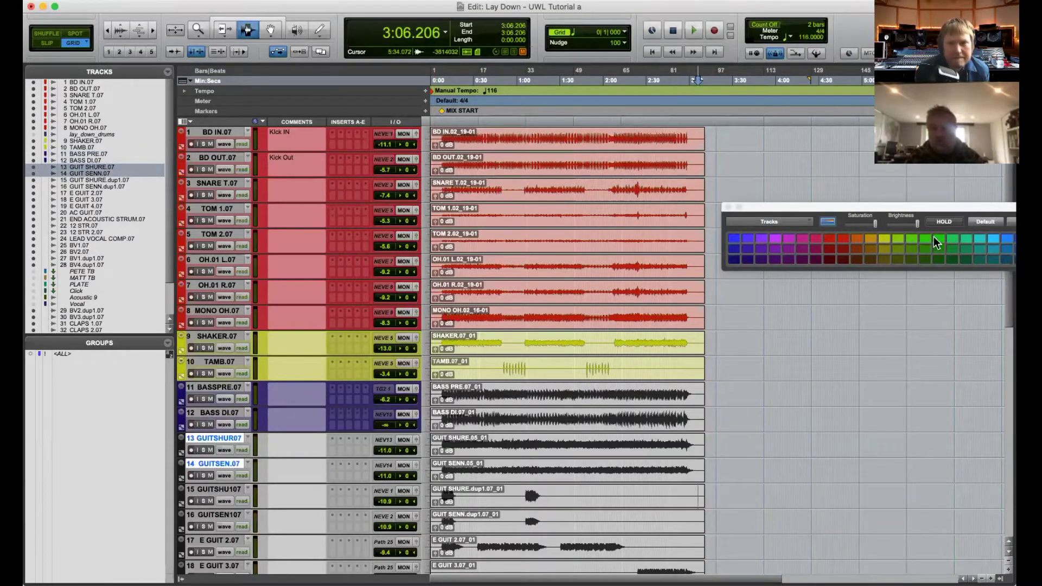
pyautogui.click(926, 239)
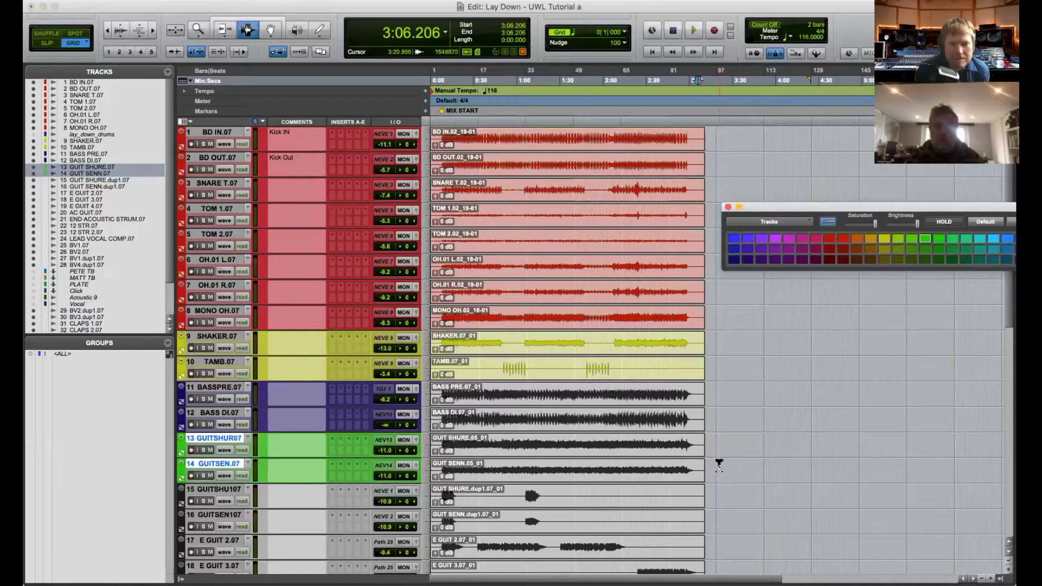
pyautogui.moveTo(715, 446); pyautogui.dragTo(432, 462)
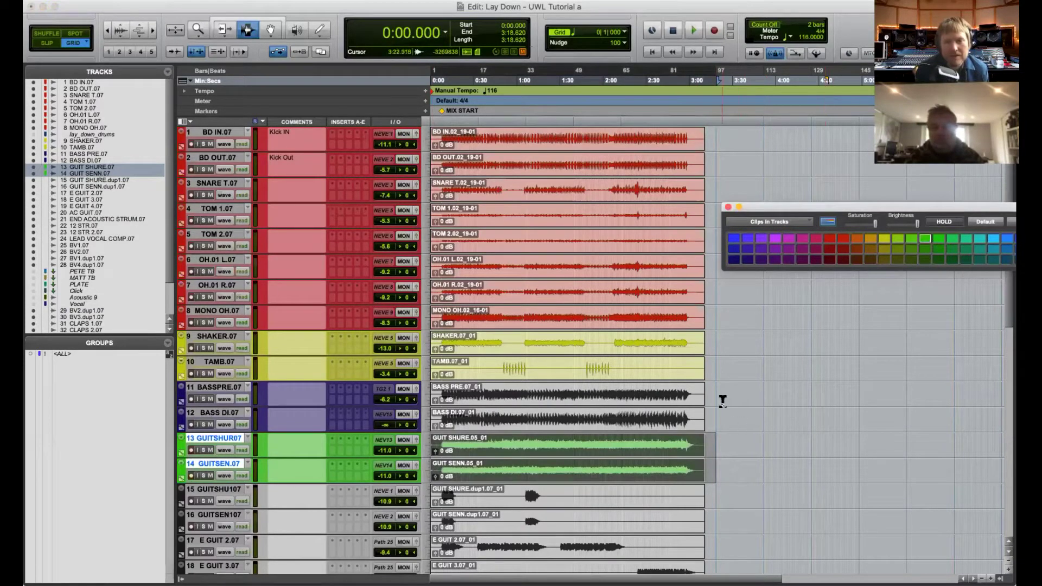
# - Select the full-length clips on the two bass tracks and color them dark blue
pyautogui.moveTo(725, 400); pyautogui.dragTo(406, 420)
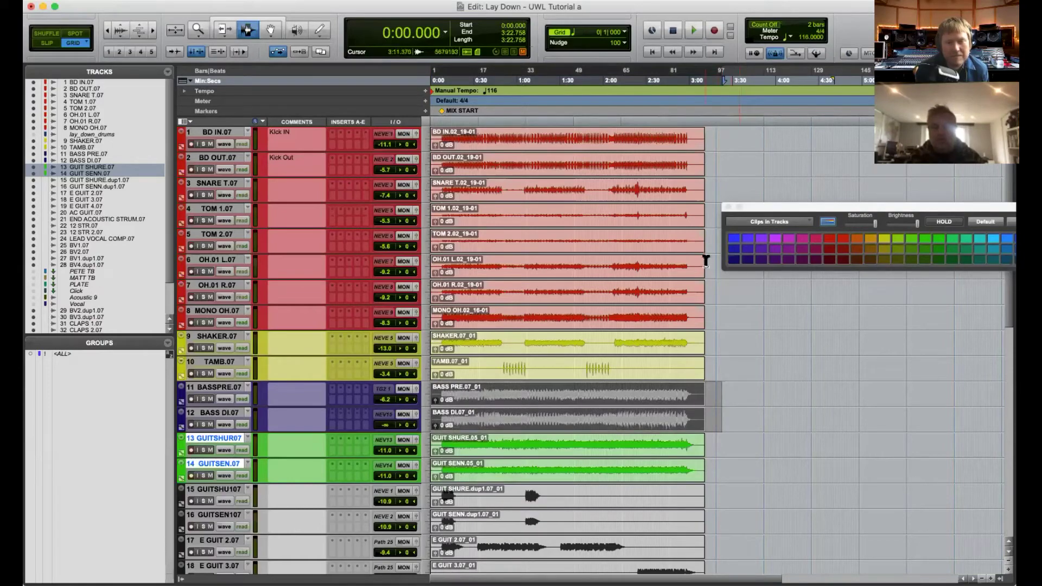
pyautogui.click(734, 260)
pyautogui.click(769, 406)
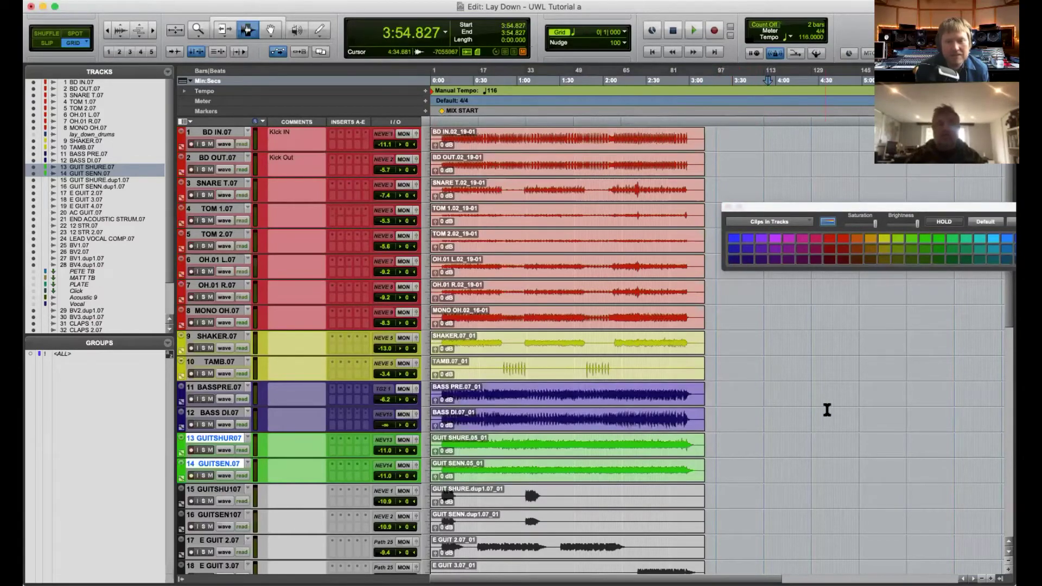
# - Color the GUIT SHURE.dup1.07 and GUIT SENN.dup1.07 tracks and their clips olive green
pyautogui.scroll(-4, 829, 407)
pyautogui.scroll(-2, 828, 406)
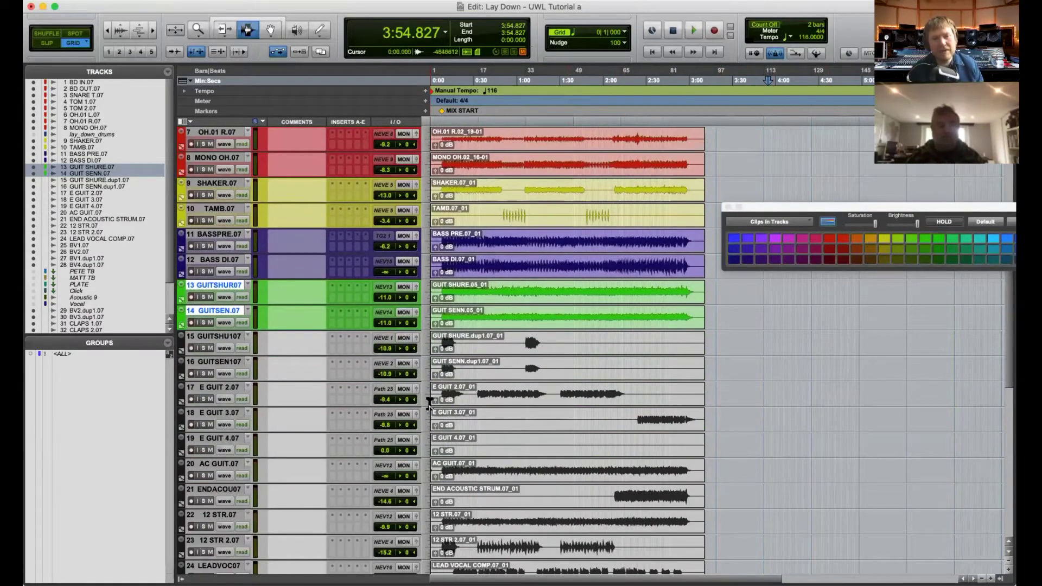
pyautogui.click(228, 337)
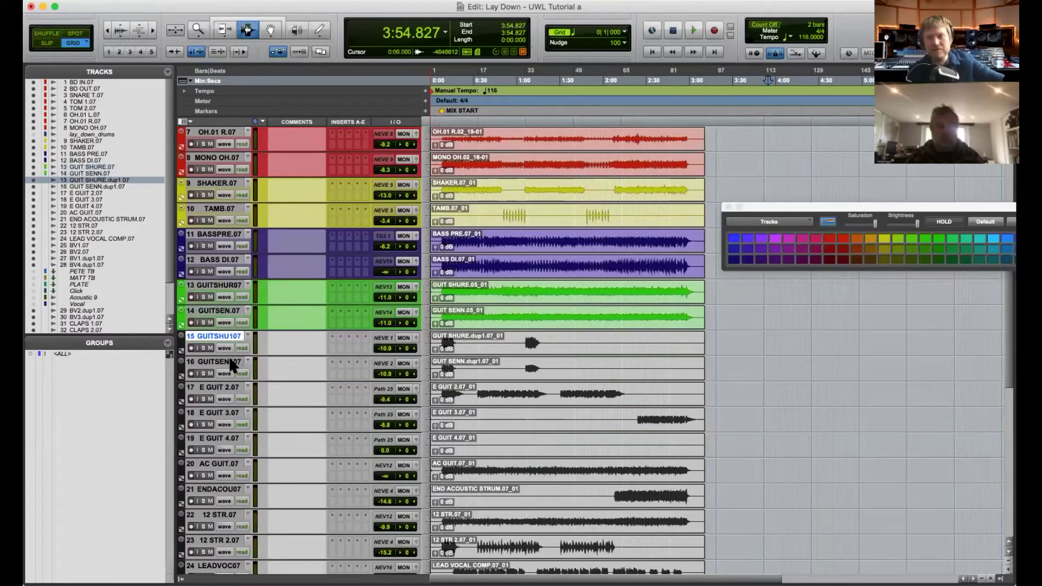
pyautogui.keyDown('shift'); pyautogui.click(228, 362); pyautogui.keyUp('shift')
pyautogui.click(899, 250)
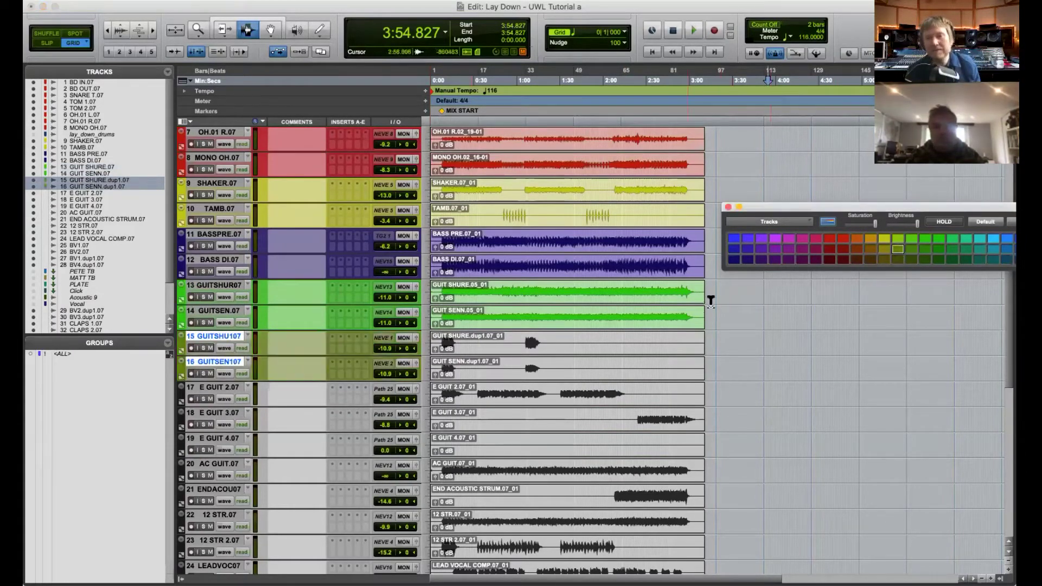
pyautogui.moveTo(717, 353); pyautogui.dragTo(433, 362)
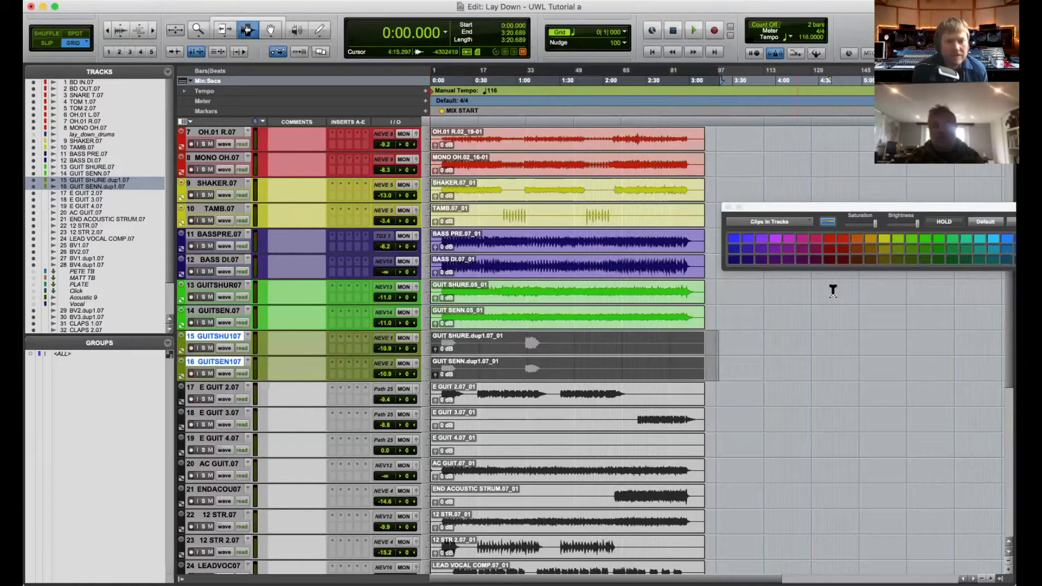
pyautogui.click(818, 402)
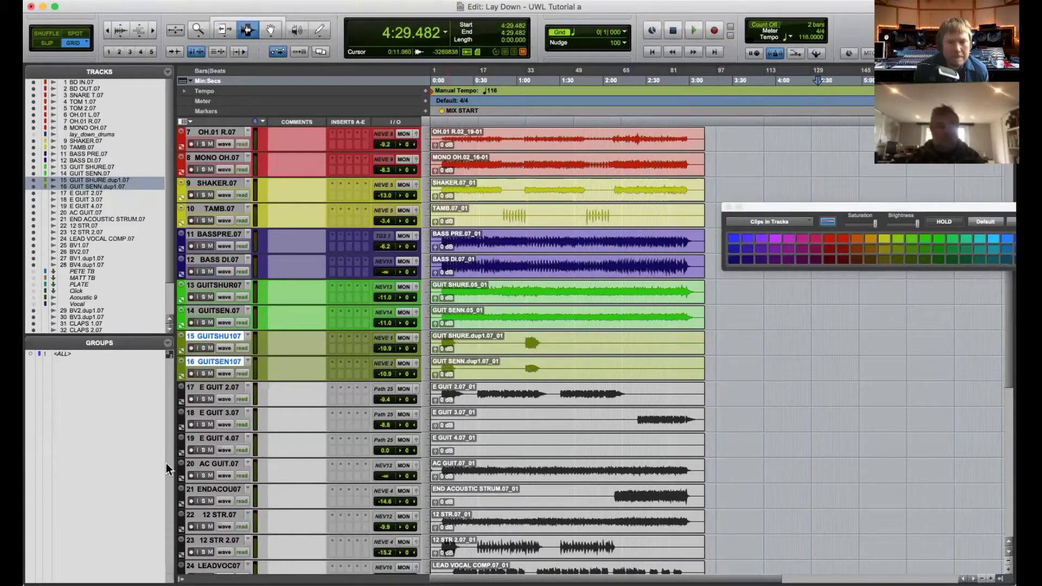
# - Select the full-length clips on the E GUIT 2.07 and E GUIT 3.07 tracks and color them green
pyautogui.click(203, 391)
pyautogui.keyDown('shift'); pyautogui.click(205, 417); pyautogui.keyUp('shift')
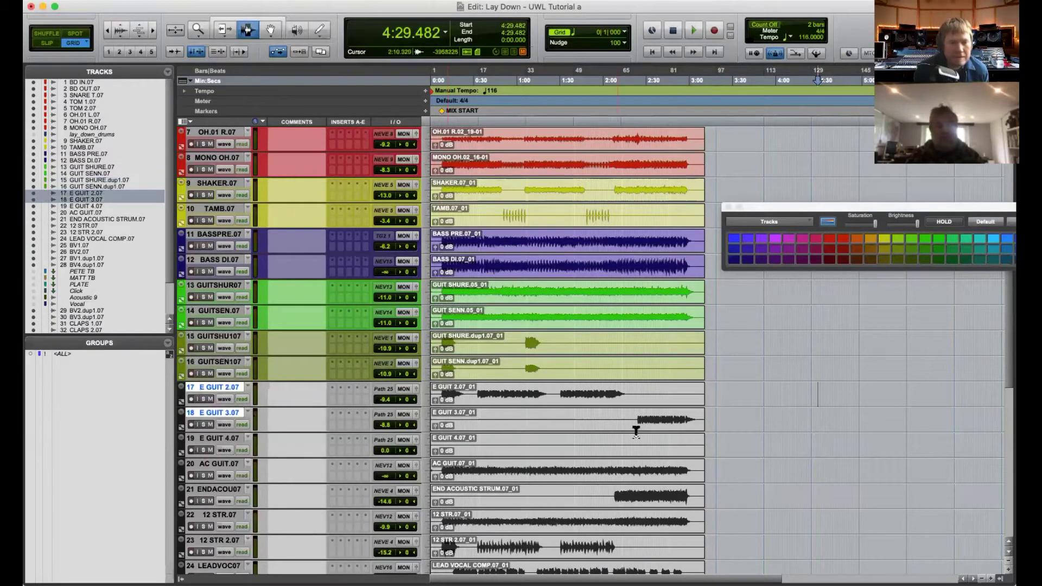
pyautogui.click(723, 400)
pyautogui.moveTo(674, 397); pyautogui.dragTo(411, 415)
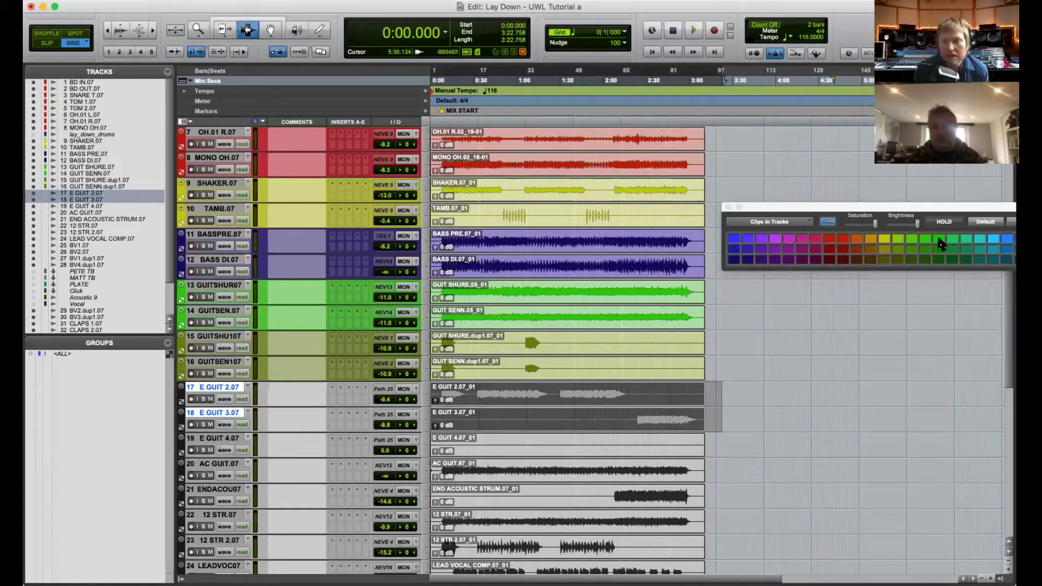
pyautogui.click(940, 240)
pyautogui.click(861, 375)
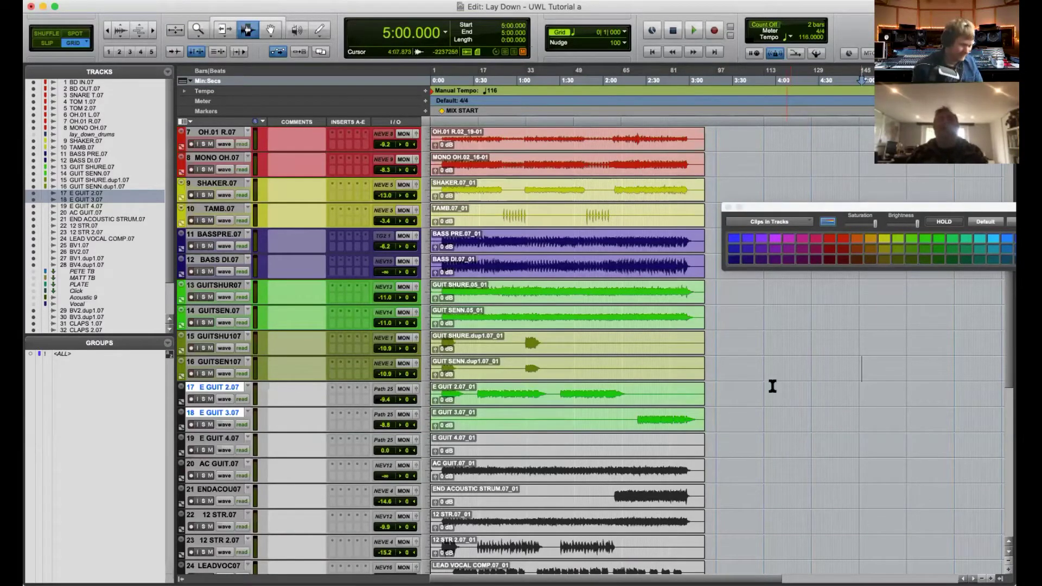
pyautogui.click(757, 407)
# - Select the AC GUIT.07 and END ACOUSTIC STRUM.07 clips over their full length and color them green
pyautogui.scroll(-2, 777, 407)
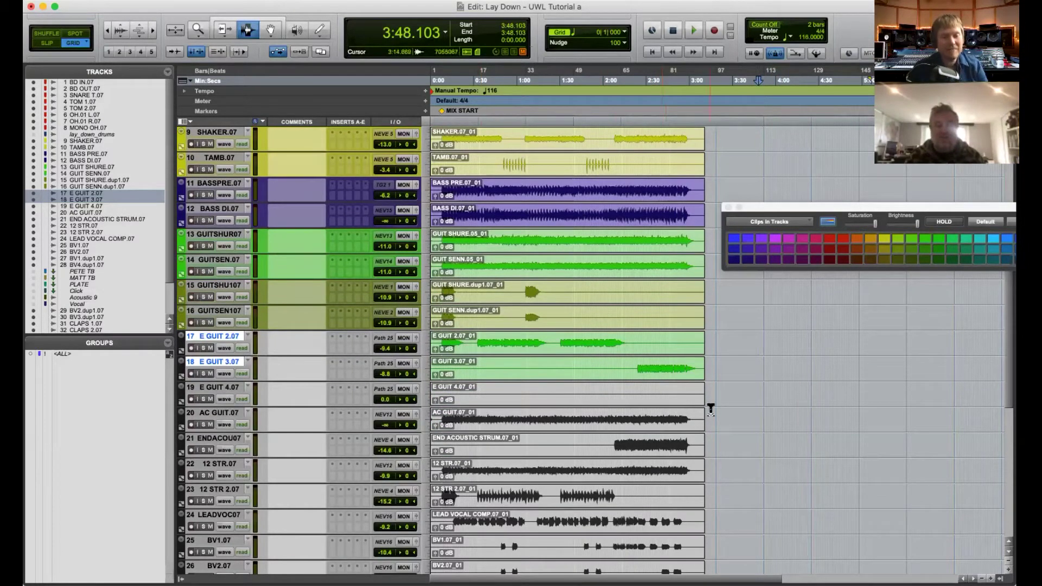
pyautogui.moveTo(716, 419); pyautogui.dragTo(402, 447)
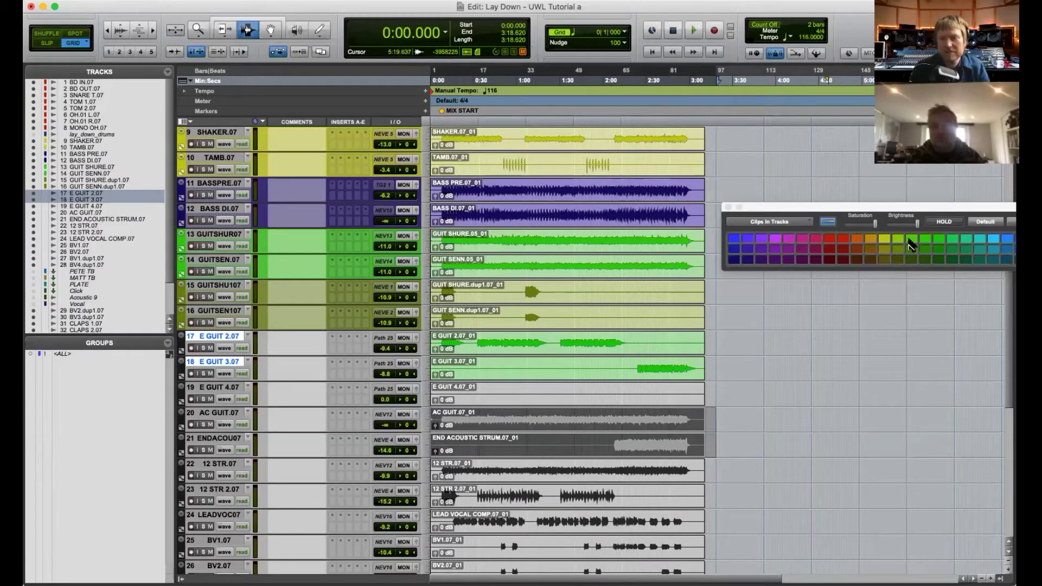
pyautogui.click(911, 239)
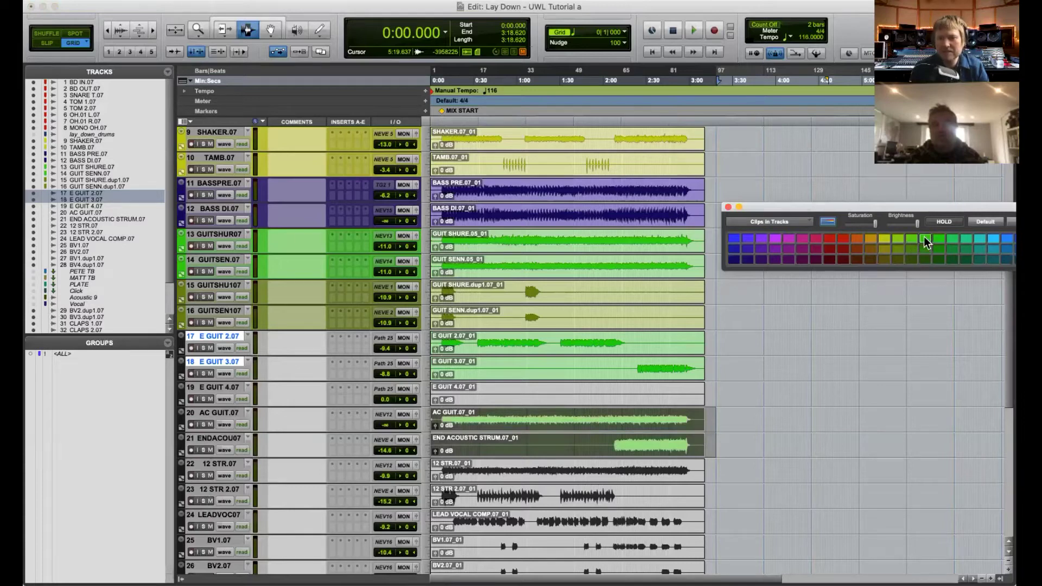
pyautogui.click(817, 400)
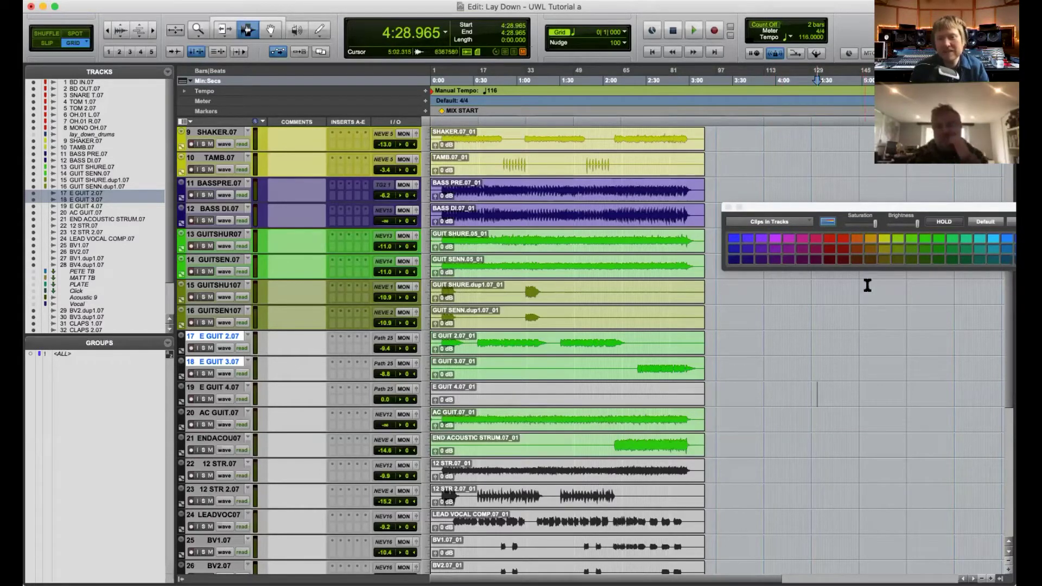
# - Reposition the color palette, then color the 12 STR.07 clip dark green and its track teal
pyautogui.moveTo(819, 211); pyautogui.dragTo(586, 220)
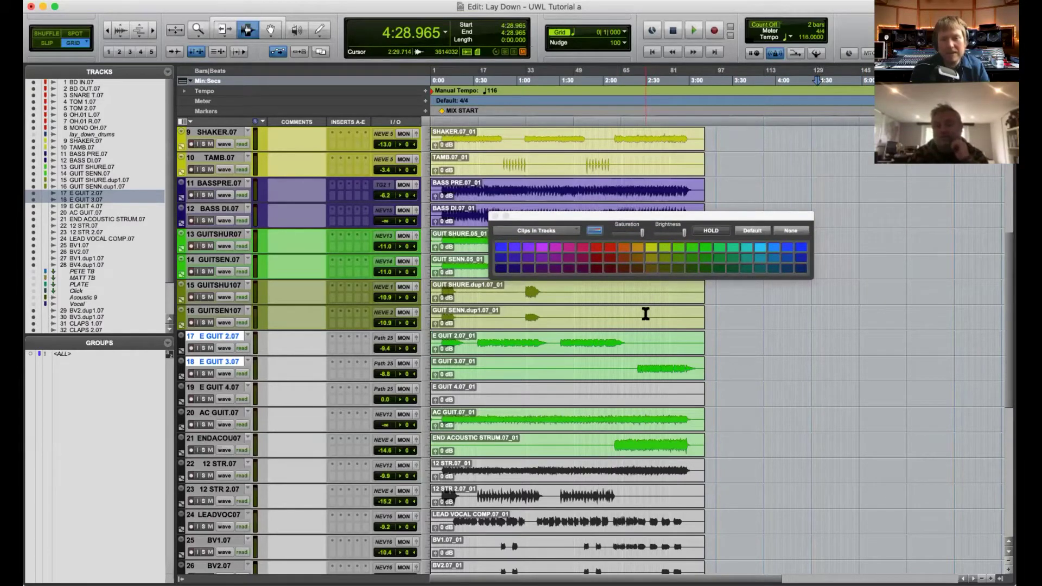
pyautogui.click(687, 400)
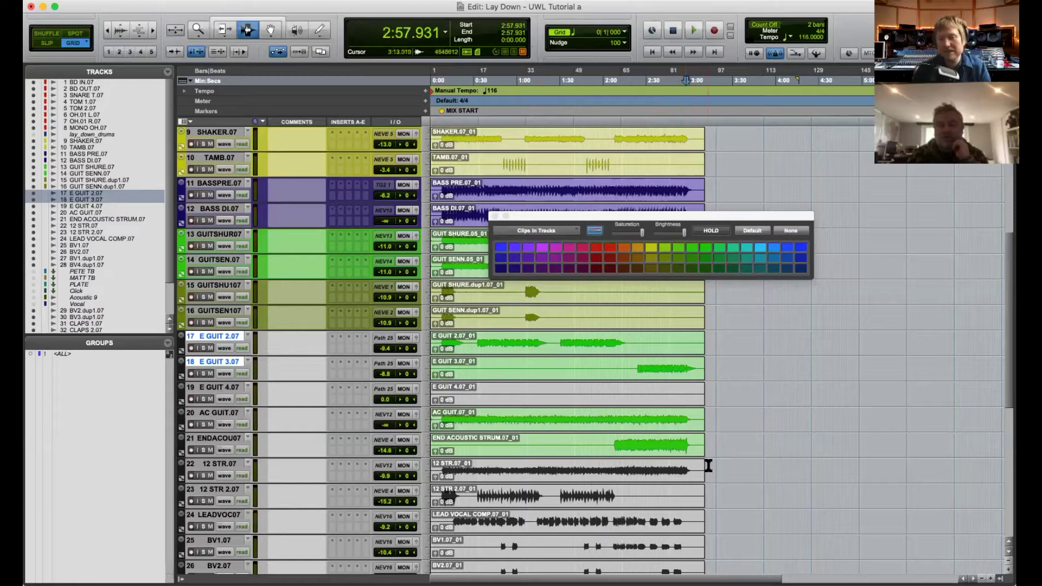
pyautogui.moveTo(709, 466); pyautogui.dragTo(431, 470)
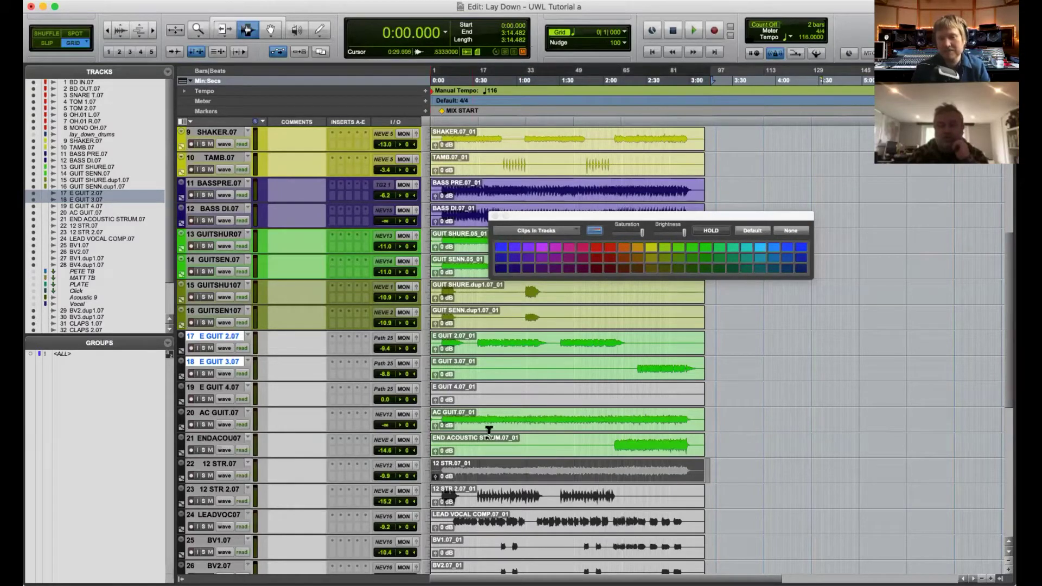
pyautogui.click(706, 260)
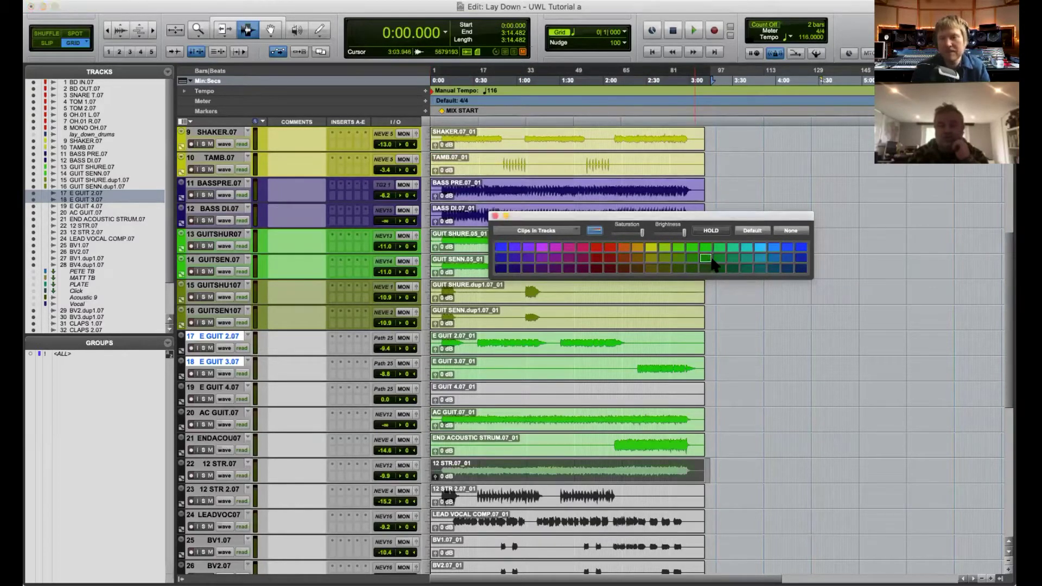
pyautogui.click(738, 344)
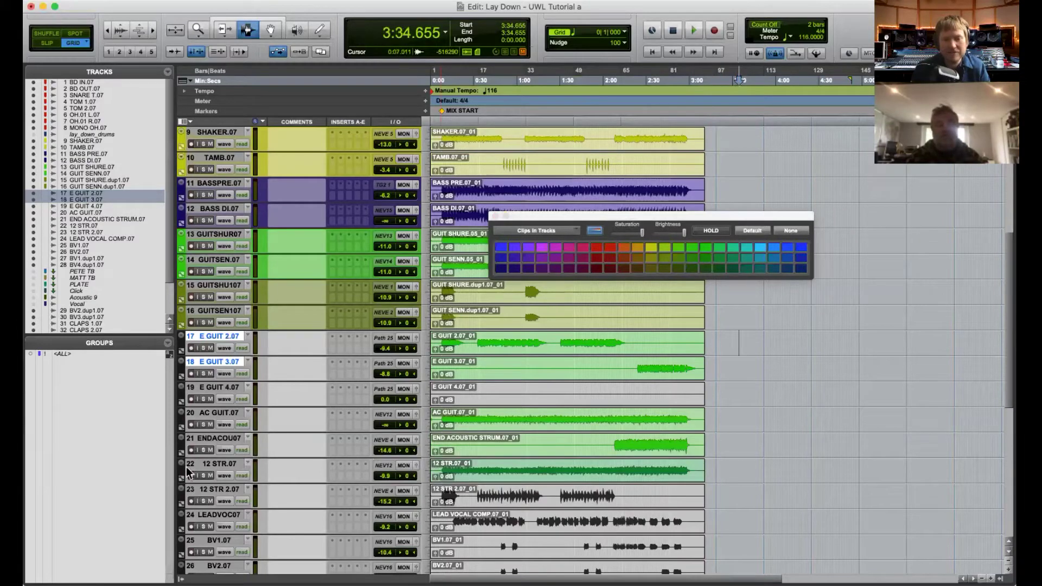
pyautogui.click(221, 466)
pyautogui.click(738, 265)
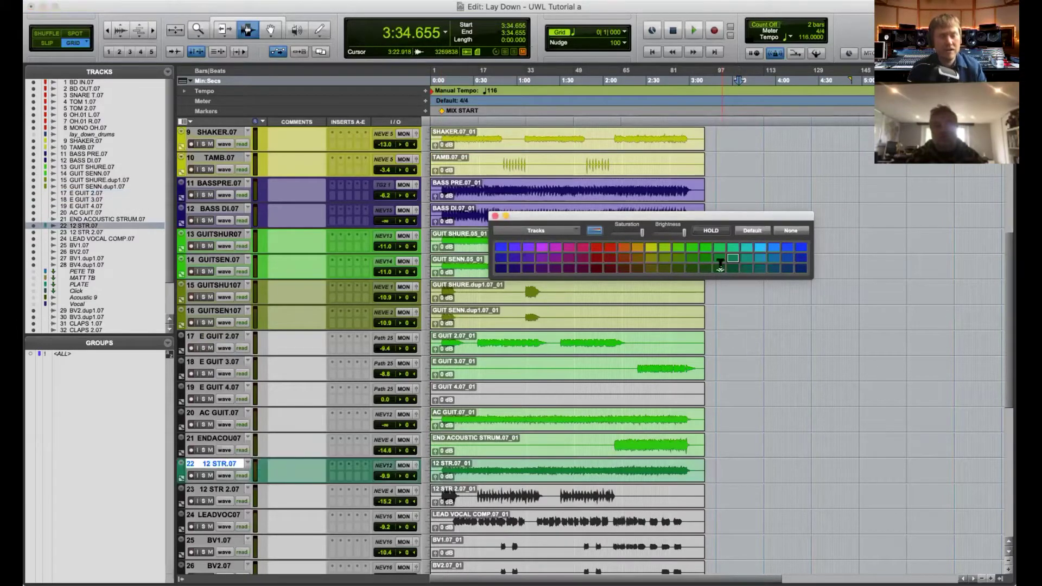
# - Color the AC GUIT.07 and END ACOUSTIC STRUM.07 tracks bright green
pyautogui.click(207, 436)
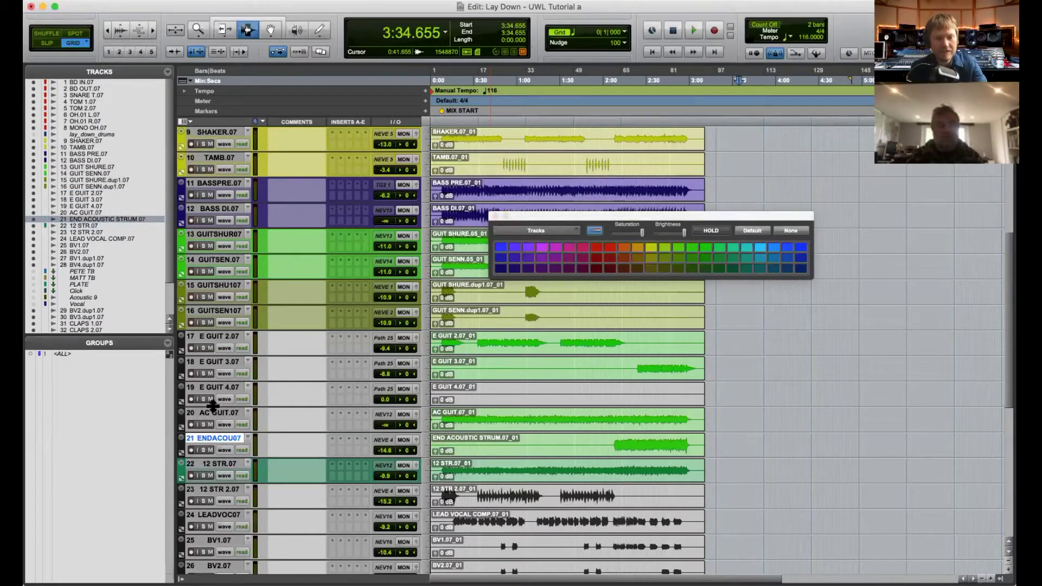
pyautogui.keyDown('shift'); pyautogui.click(212, 413); pyautogui.keyUp('shift')
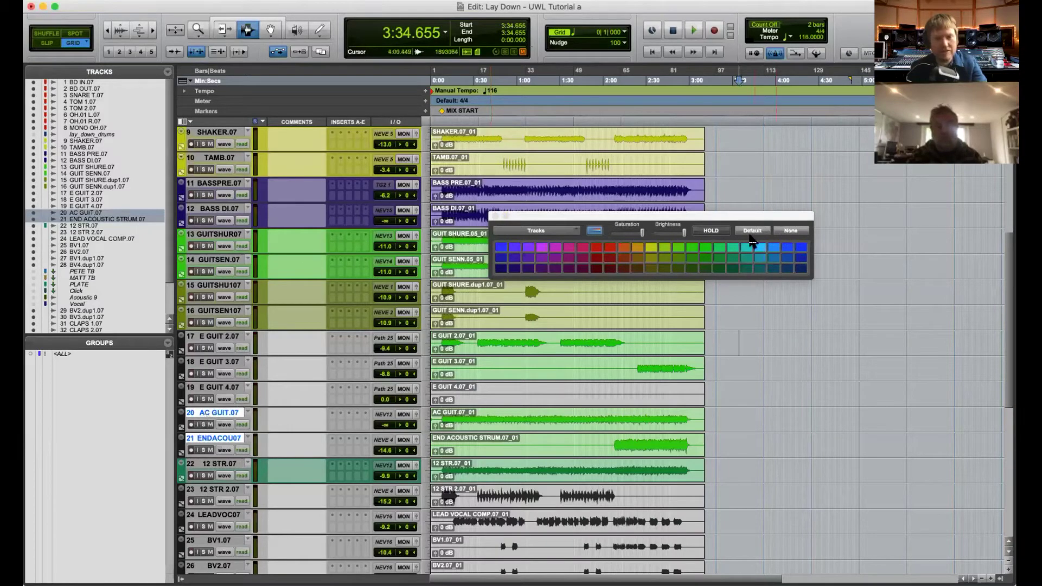
pyautogui.click(692, 248)
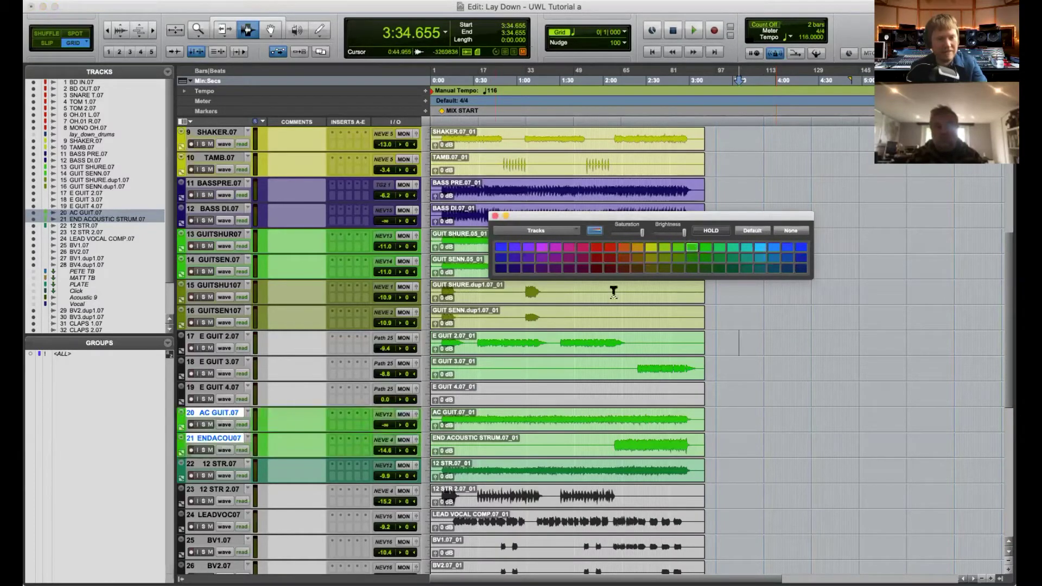
# - Color the E GUIT 2.07 and E GUIT 3.07 tracks green and close the color palette
pyautogui.click(217, 362)
pyautogui.keyDown('shift'); pyautogui.click(215, 337); pyautogui.keyUp('shift')
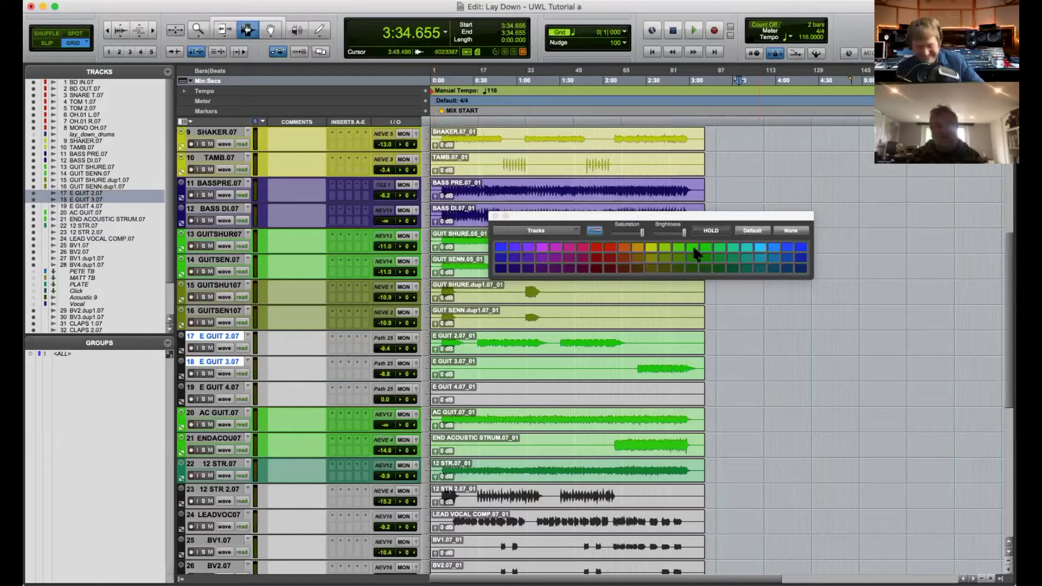
pyautogui.click(679, 248)
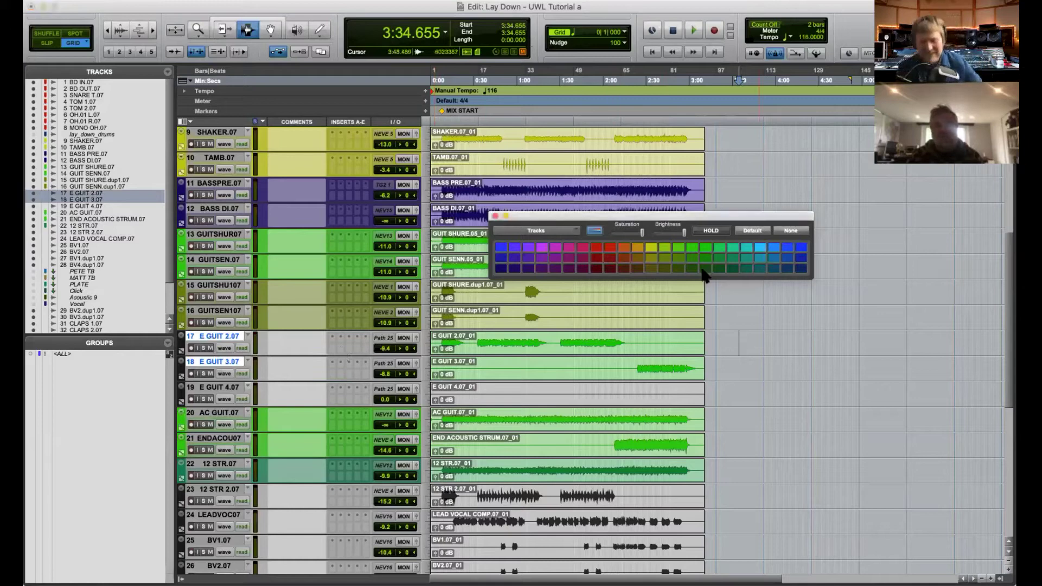
pyautogui.click(495, 216)
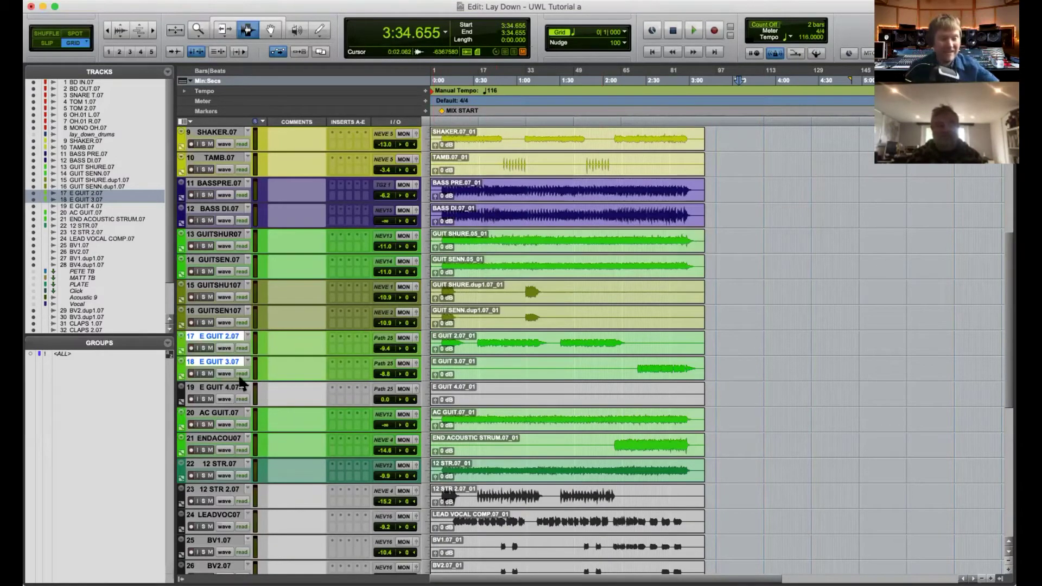
# - Delete the empty E GUIT 4.07 track, including its active clip
pyautogui.click(220, 388)
pyautogui.rightClick(221, 389)
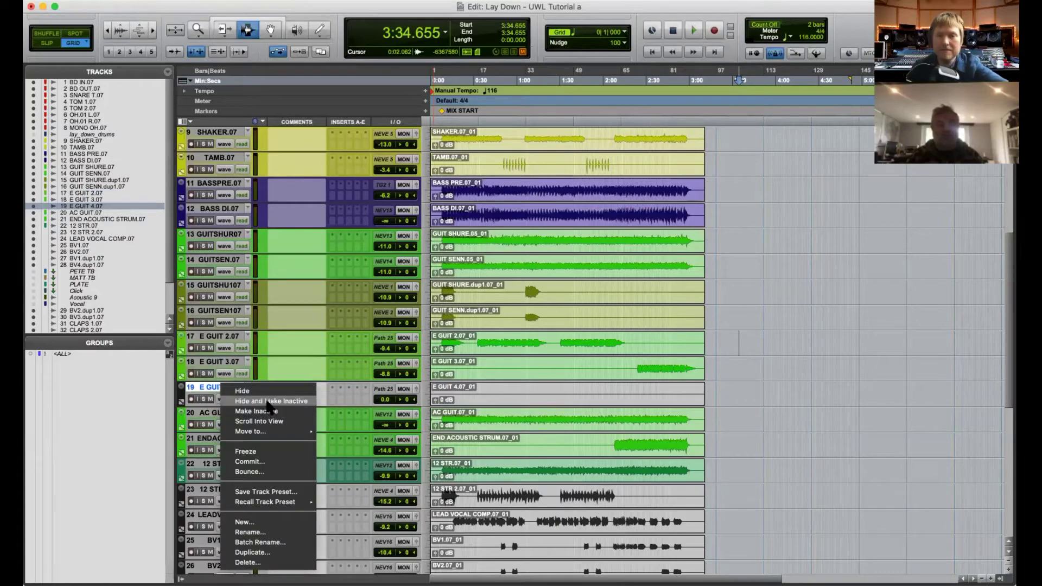
pyautogui.press('Escape')
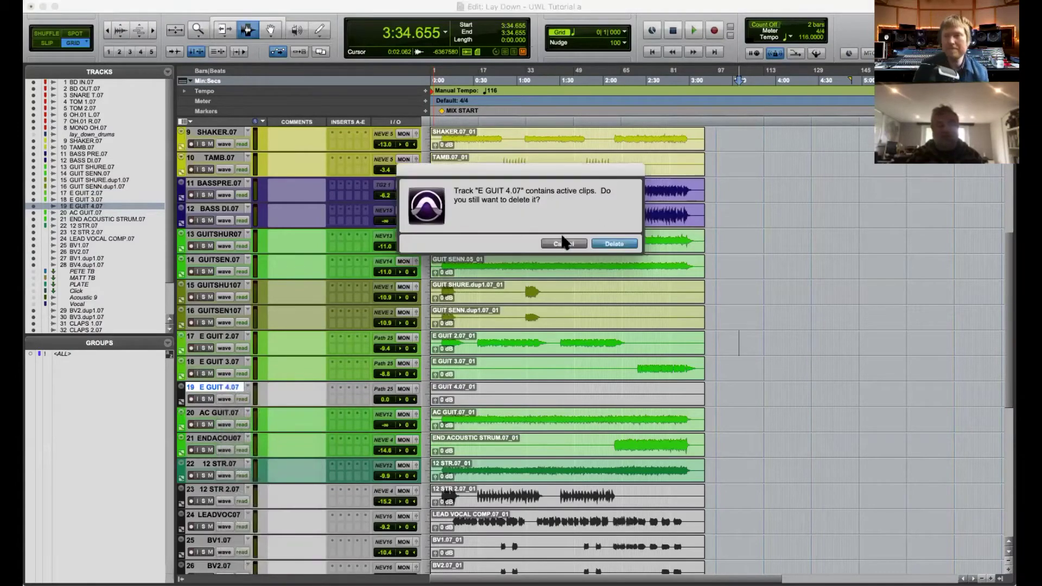
pyautogui.click(611, 242)
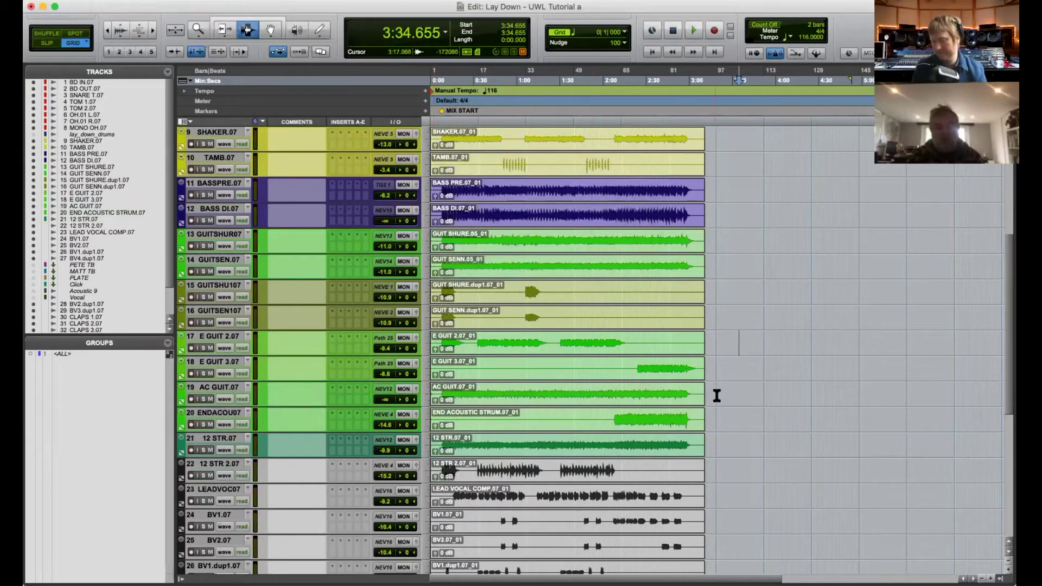
# - Select the six BV backing vocal clips over their full length and color them purple with the color palette
pyautogui.scroll(-5, 722, 418)
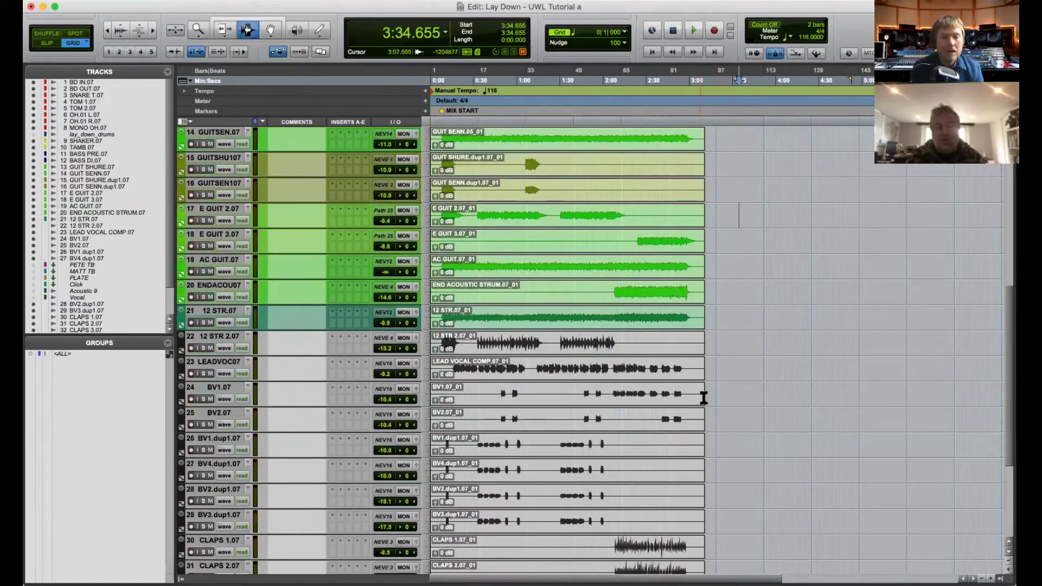
pyautogui.moveTo(722, 394); pyautogui.dragTo(388, 521)
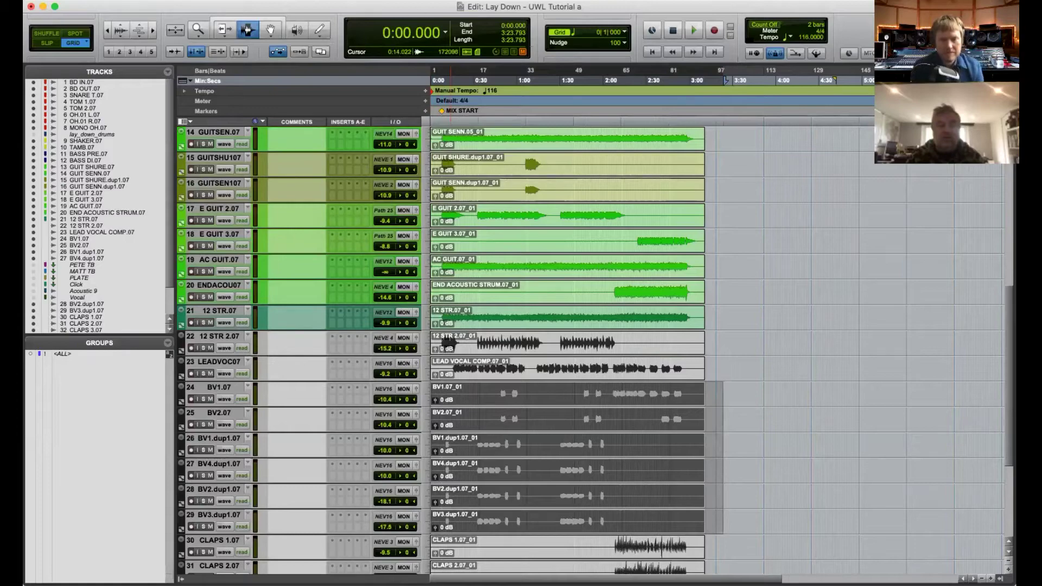
pyautogui.click(404, 0)
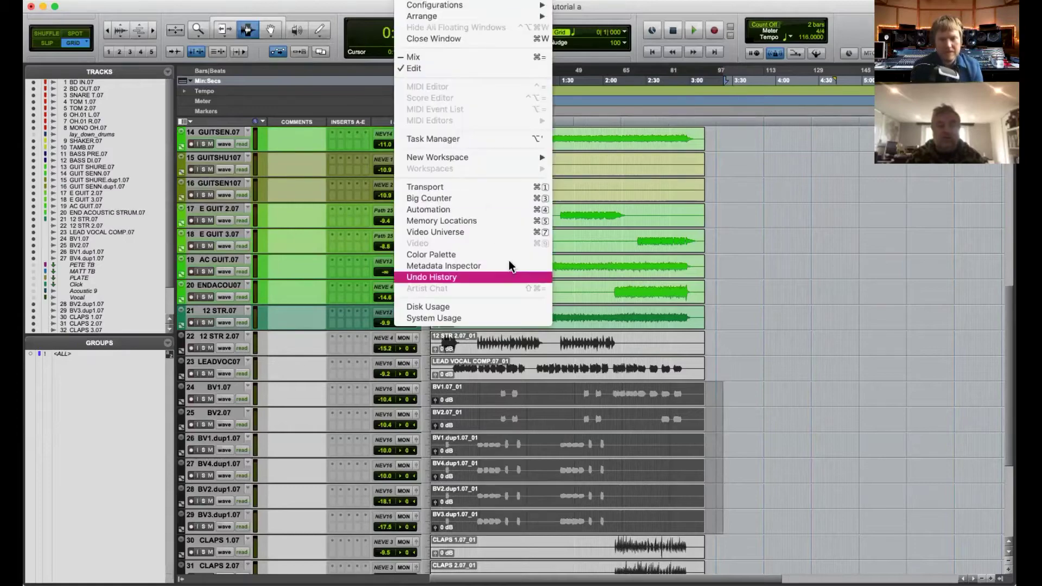
pyautogui.click(461, 254)
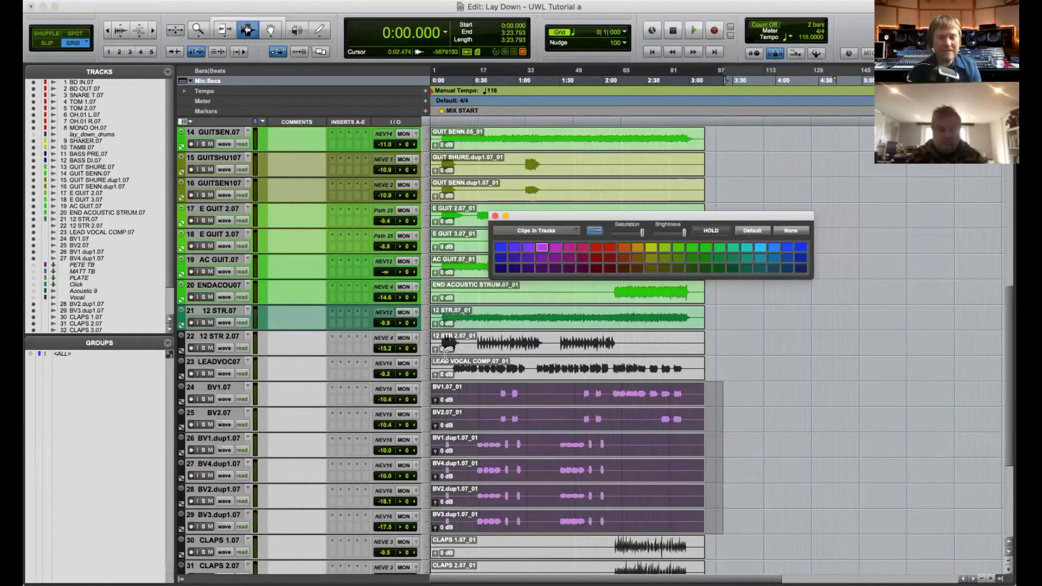
# - Select the LEAD VOCAL COMP.07 clip over its full length and color it magenta
pyautogui.click(240, 361)
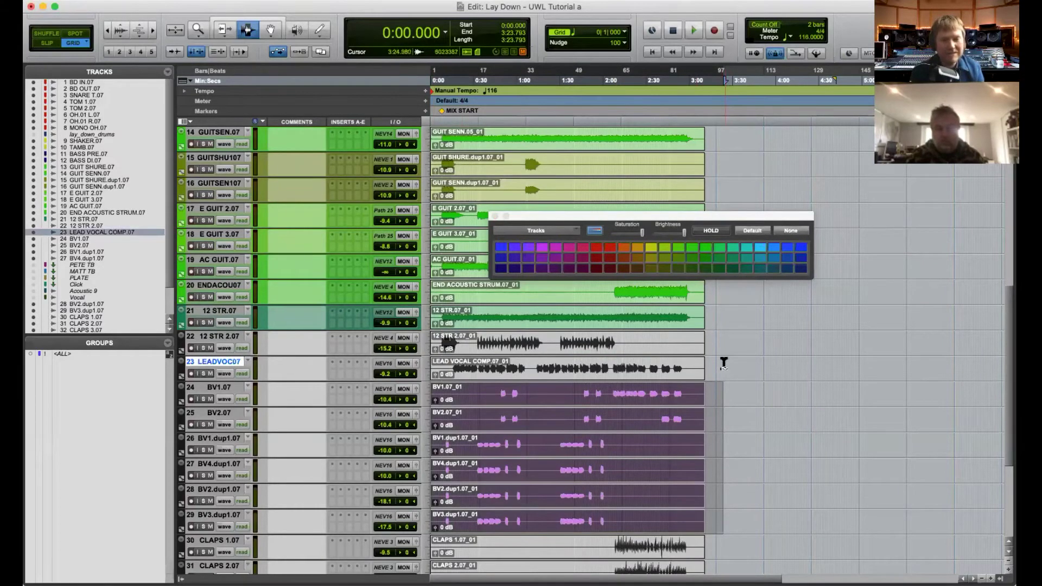
pyautogui.moveTo(723, 362); pyautogui.dragTo(402, 372)
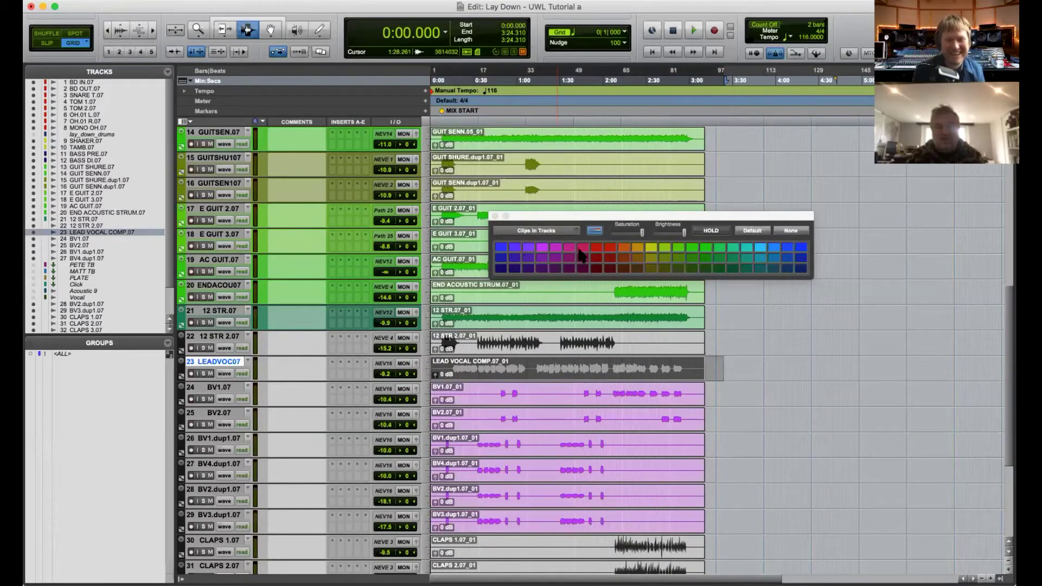
pyautogui.click(569, 247)
pyautogui.click(709, 380)
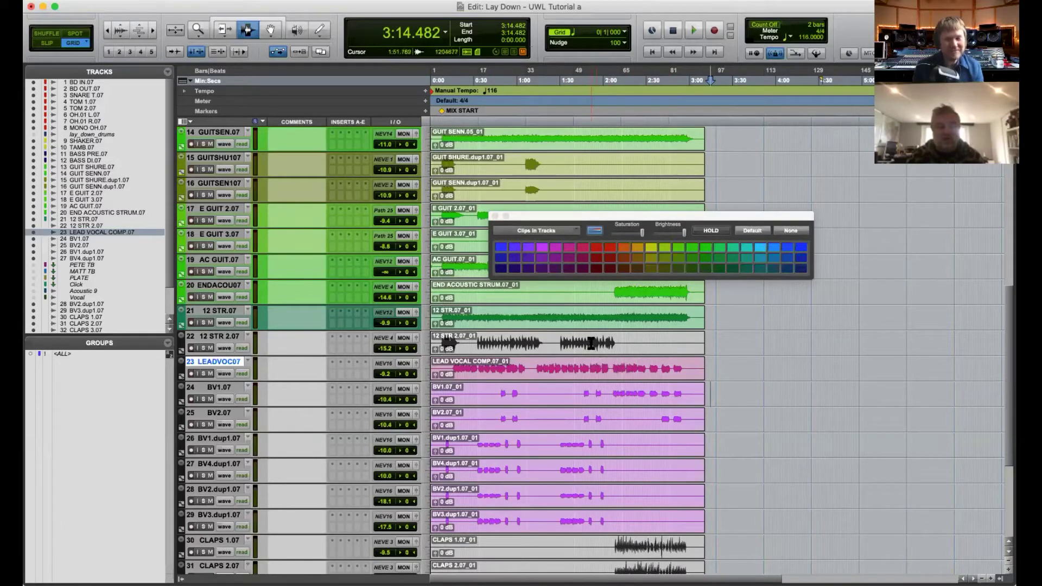
# - Select the 12 STR 2.07 clip over its full length and color it olive green
pyautogui.moveTo(725, 349); pyautogui.dragTo(430, 348)
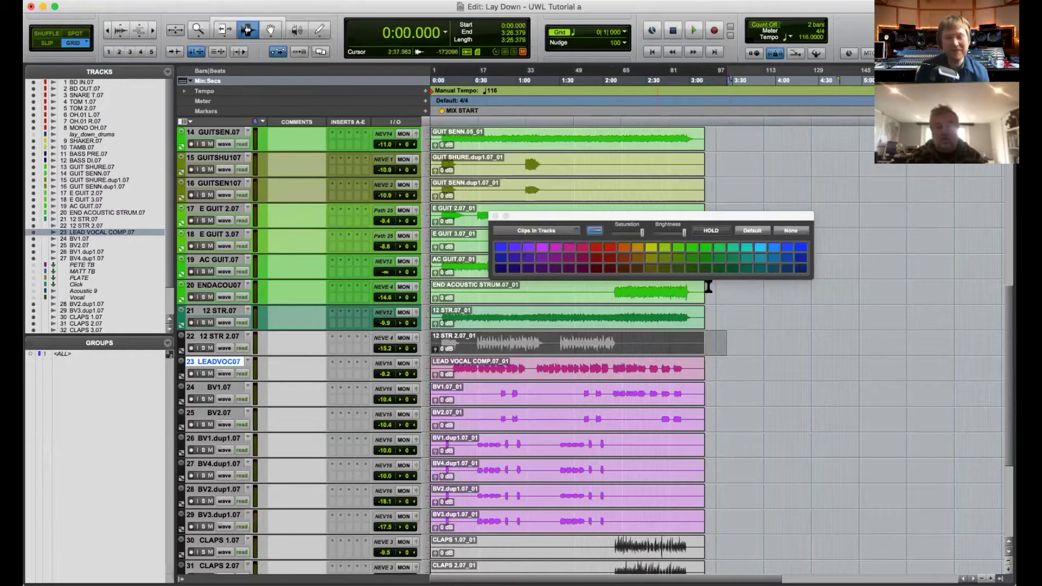
pyautogui.click(680, 261)
pyautogui.click(773, 375)
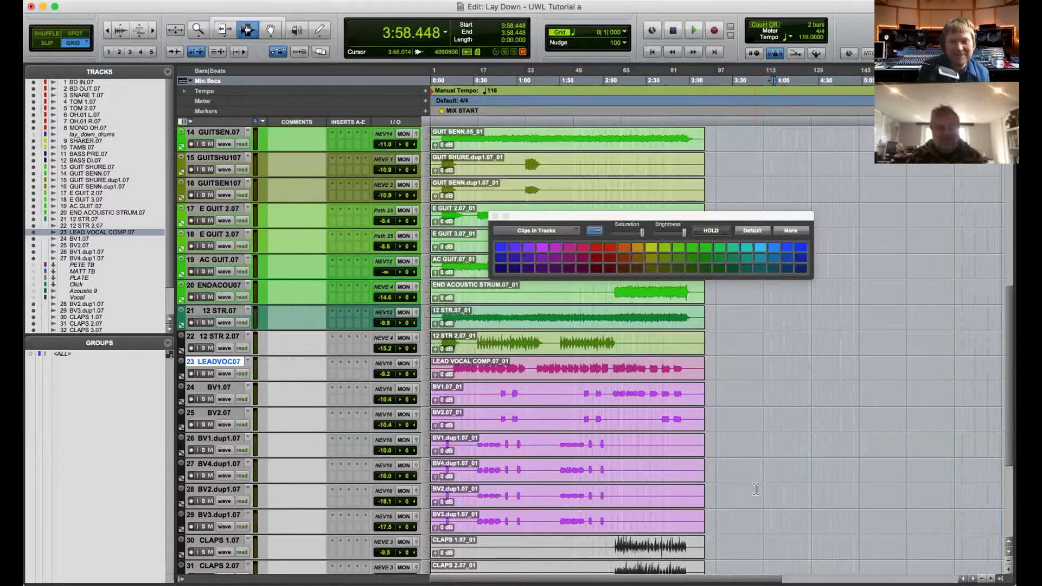
# - Select the CLAPS 1.07 to CLAPS 4.07 clips over their full length and color them yellow-green
pyautogui.scroll(-2, 760, 485)
pyautogui.scroll(-3, 760, 485)
pyautogui.moveTo(712, 434); pyautogui.dragTo(407, 468)
pyautogui.click(663, 247)
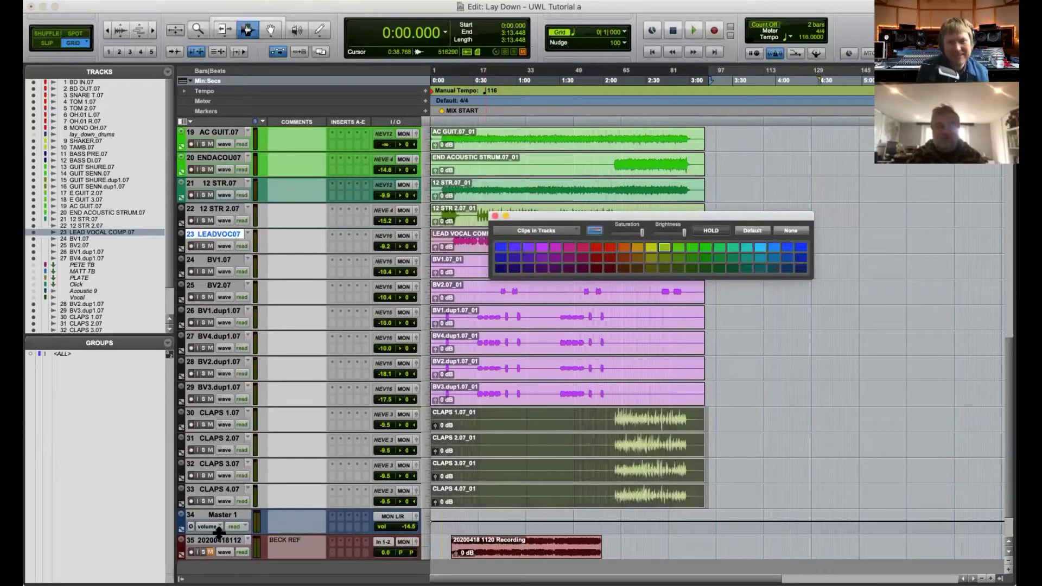
# - Color the CLAPS 1.07 to CLAPS 4.07 tracks yellow
pyautogui.click(209, 414)
pyautogui.keyDown('shift'); pyautogui.click(214, 489); pyautogui.keyUp('shift')
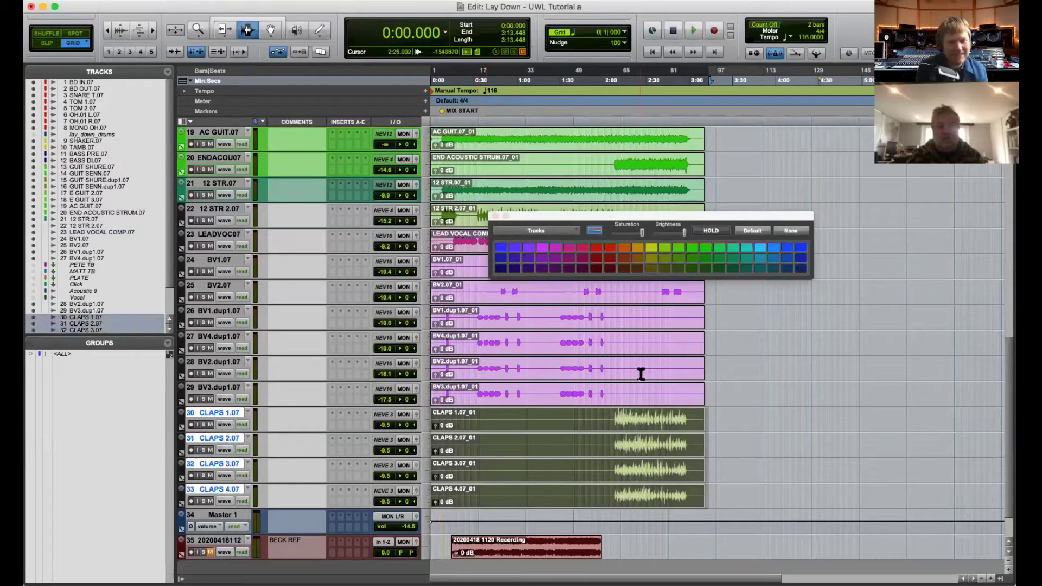
pyautogui.click(650, 247)
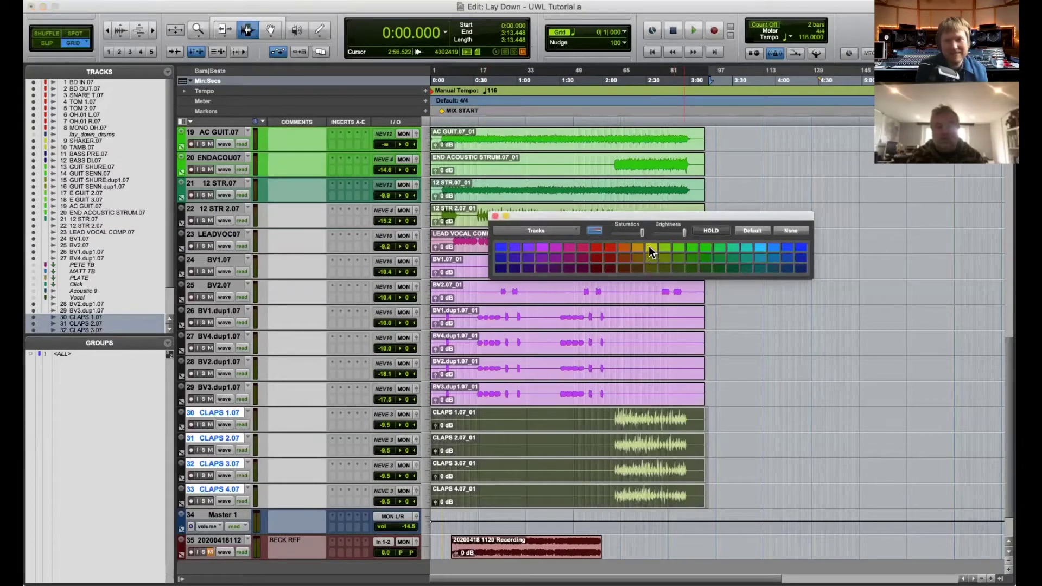
# - Color the six BV backing vocal tracks bright purple and the LEAD VOCAL COMP.07 track magenta
pyautogui.click(218, 260)
pyautogui.keyDown('shift'); pyautogui.click(220, 387); pyautogui.keyUp('shift')
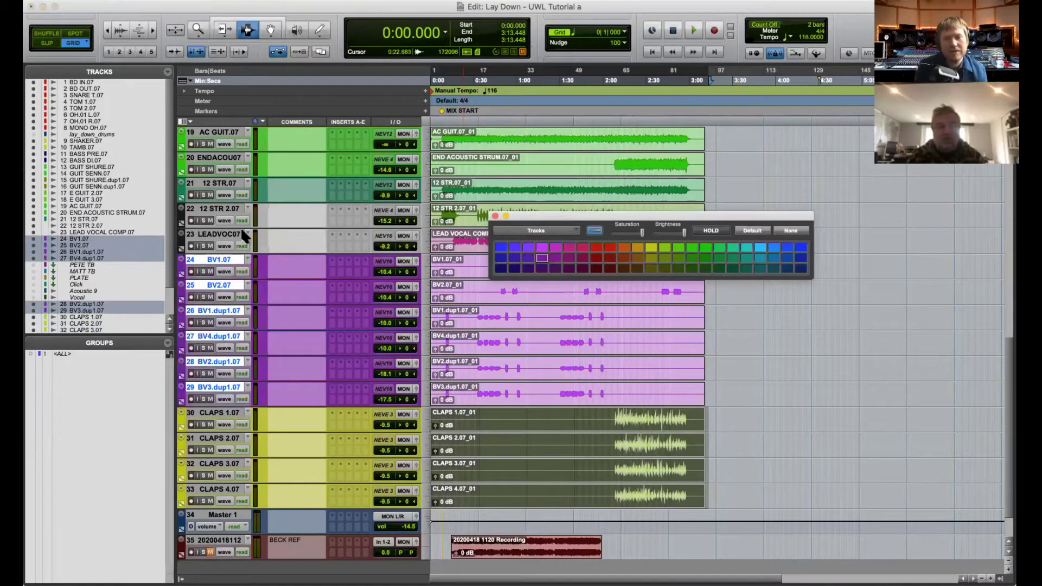
pyautogui.click(542, 247)
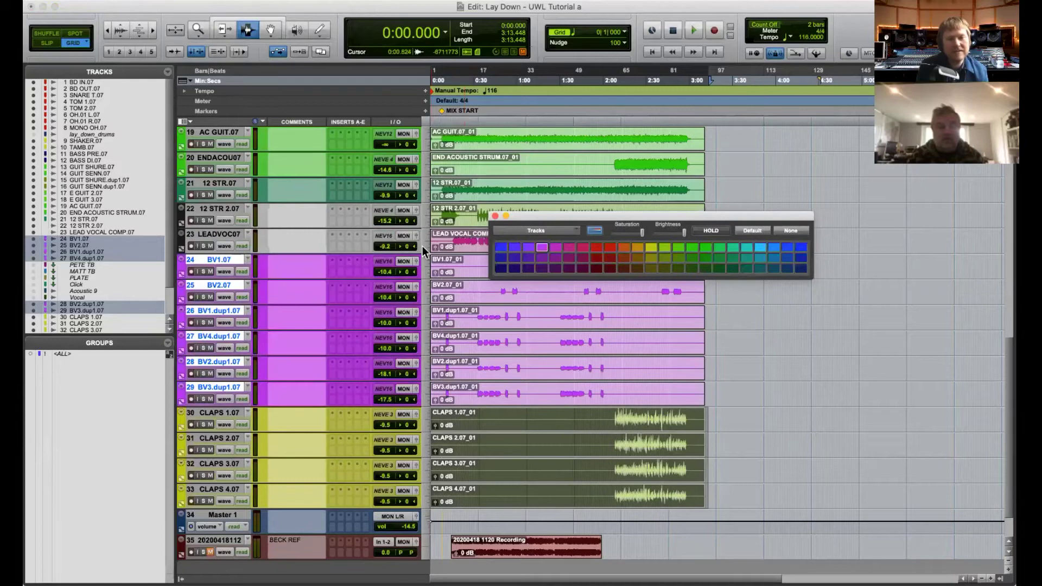
pyautogui.click(217, 237)
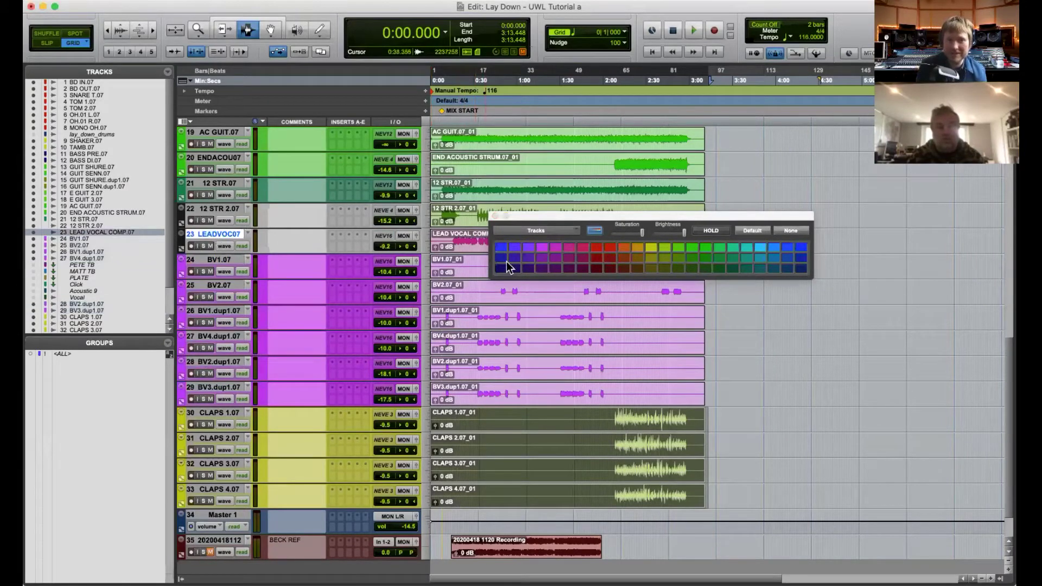
pyautogui.click(569, 250)
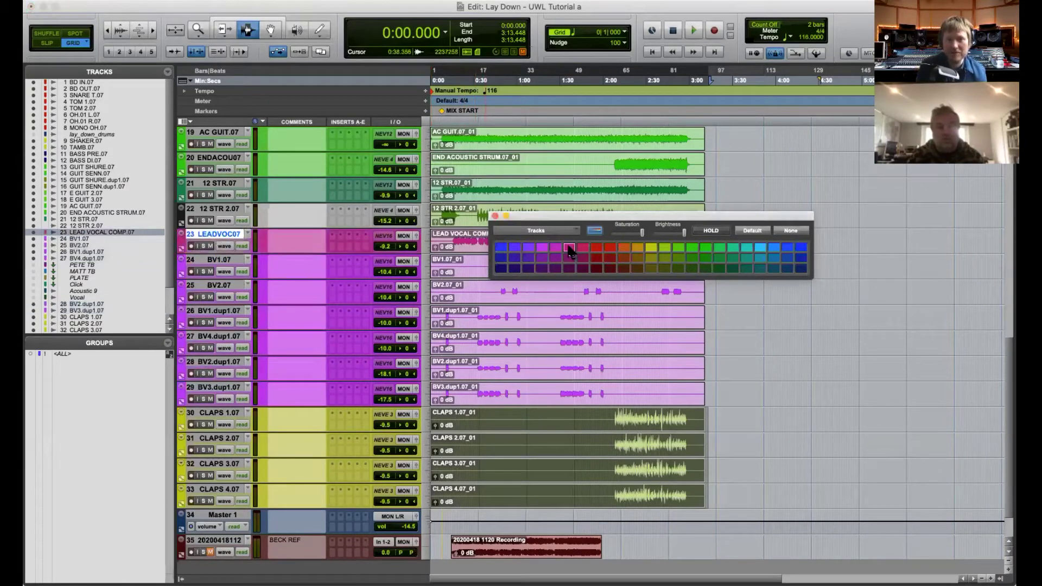
# - Color the 12 STR 2.07 track yellow-green, close the color palette and clear the clip selection
pyautogui.click(211, 208)
pyautogui.click(665, 247)
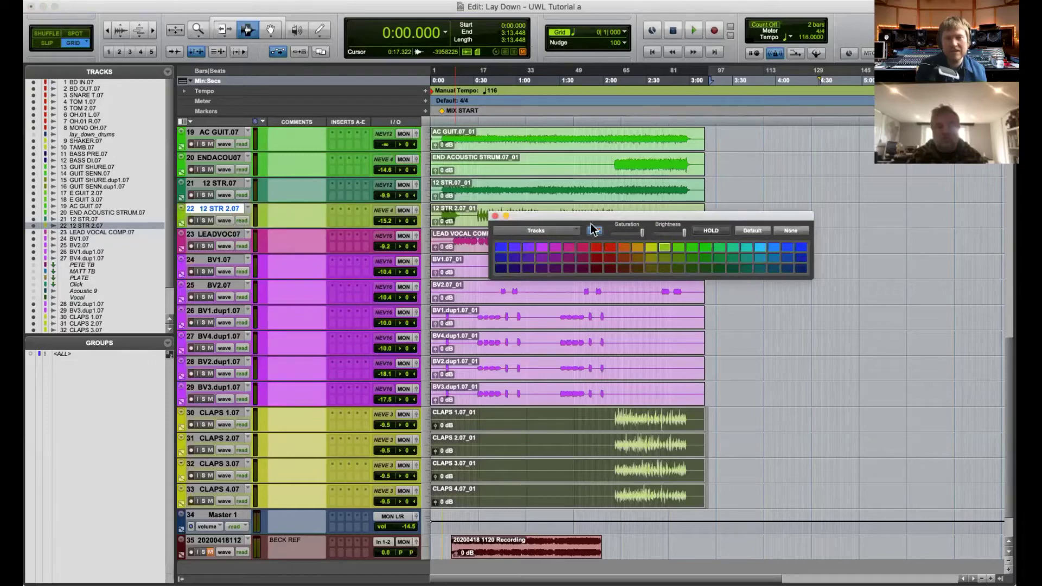
pyautogui.click(496, 216)
pyautogui.click(847, 391)
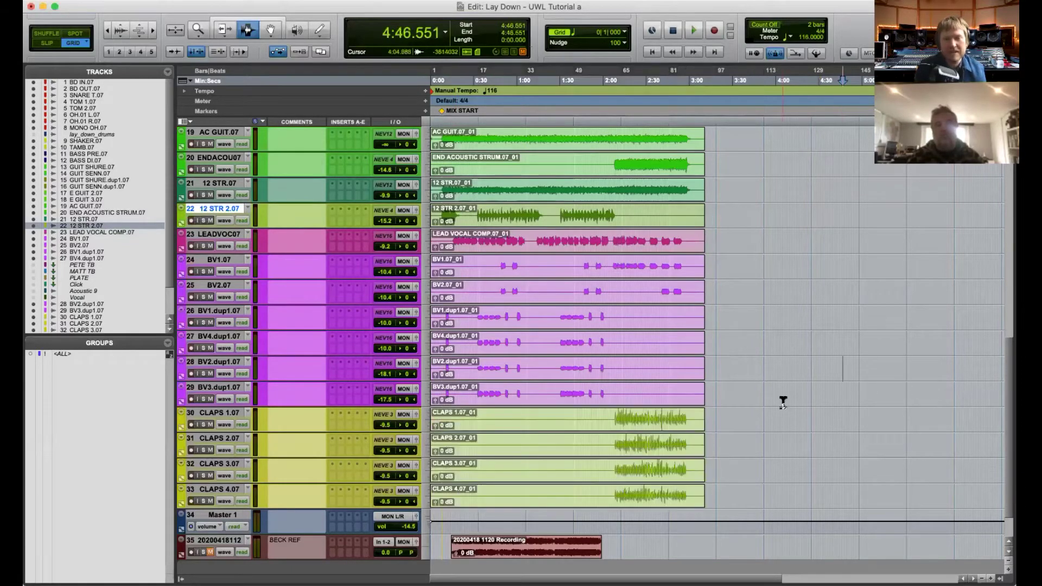
# - Reduce the height of all tracks so that nearly the whole session fits in the edit window
pyautogui.scroll(-1, 781, 390)
pyautogui.scroll(13, 782, 390)
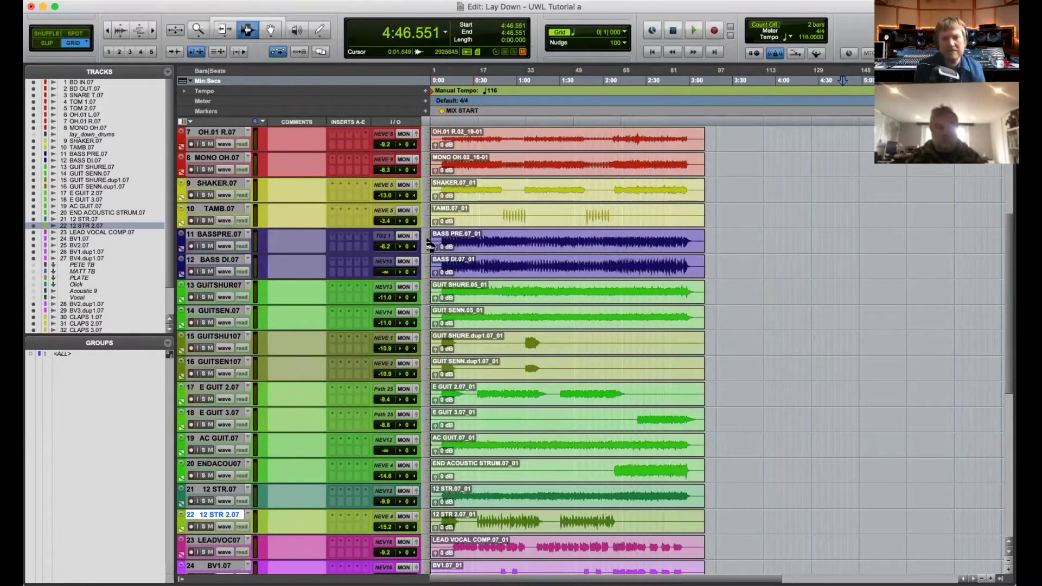
pyautogui.rightClick(428, 244)
pyautogui.click(441, 286)
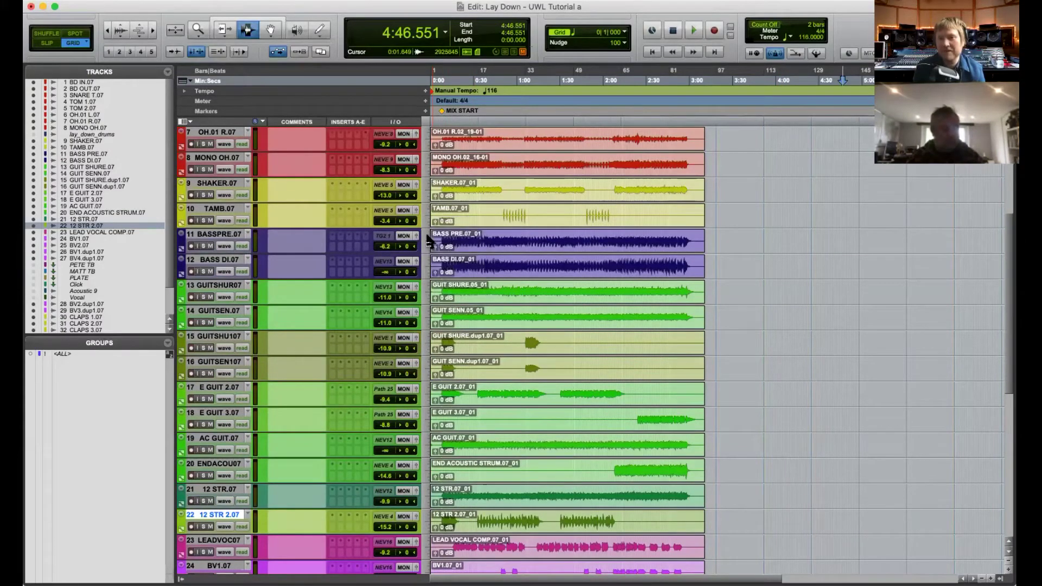
pyautogui.hotkey('ctrl', 'alt', 'Down')
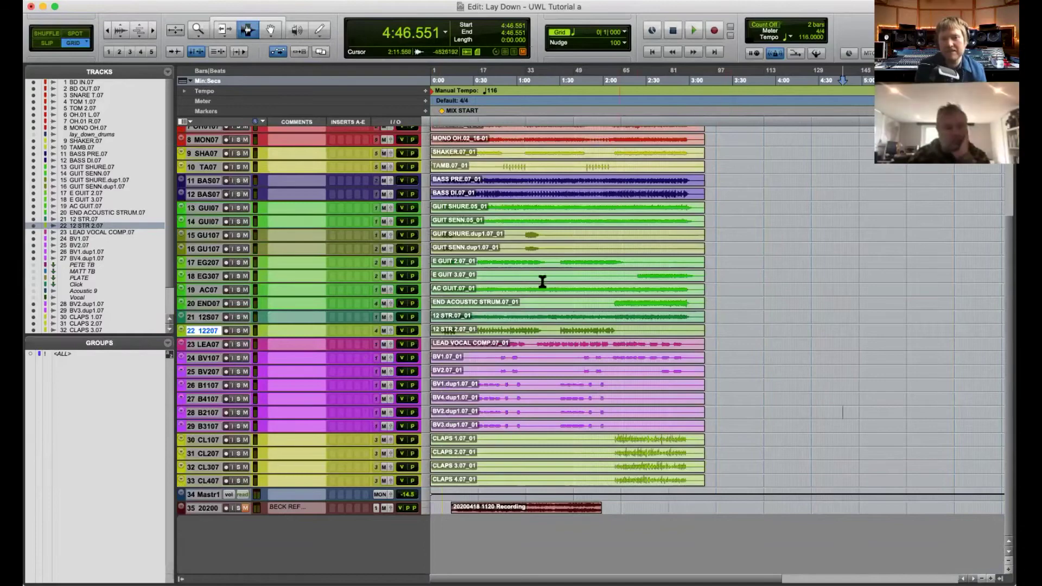
pyautogui.scroll(5, 388, 263)
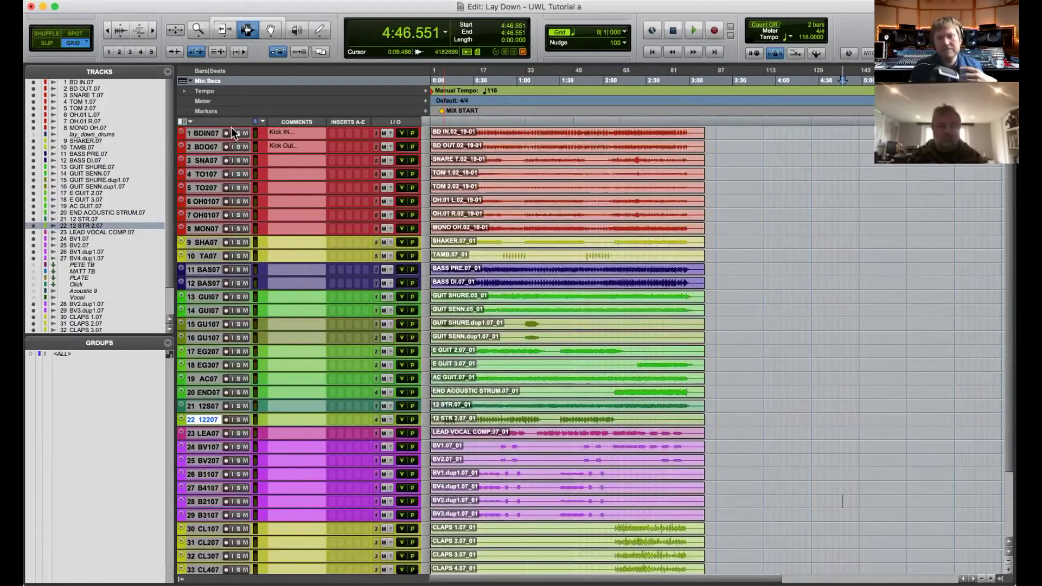
# - Enter the comment "Snare Top" for the SNARE T.07 track
pyautogui.click(287, 160)
pyautogui.write('Sna')
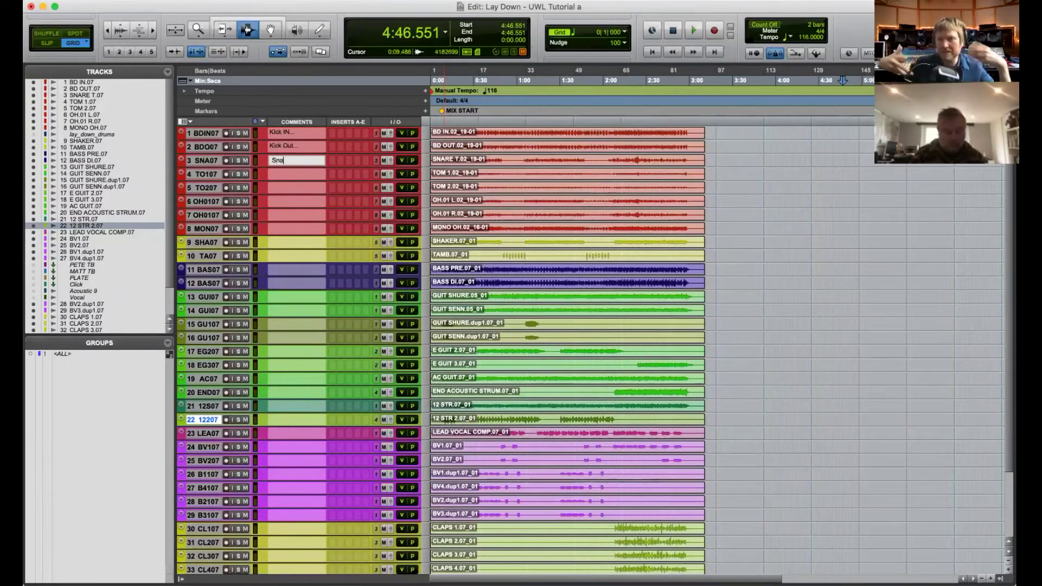
pyautogui.write('re Top')
pyautogui.press('Return')
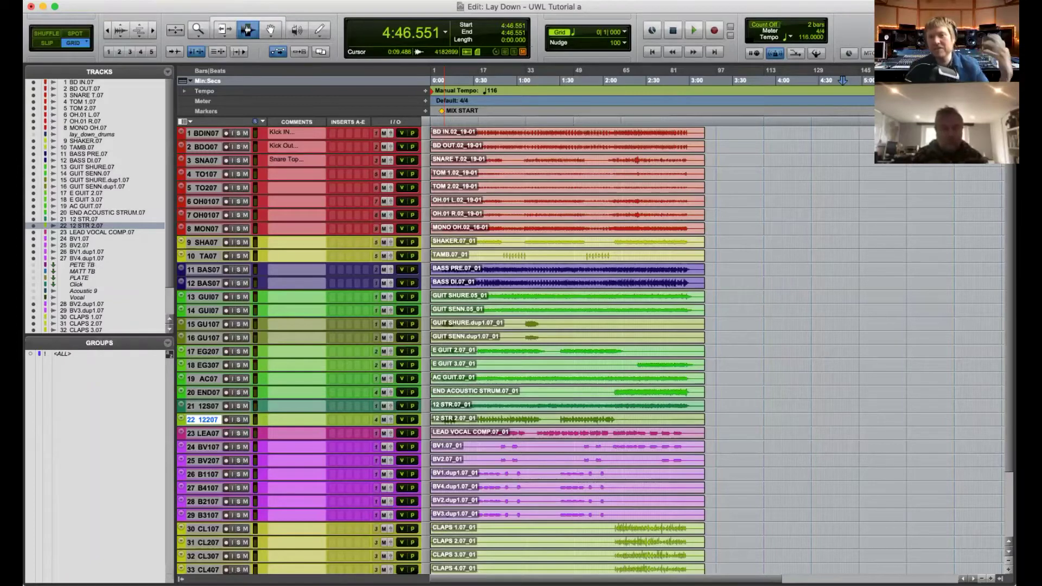
# - Label the two tom tracks with the comments "Tom 1" and "Tom 2"
pyautogui.click(296, 174)
pyautogui.write('T')
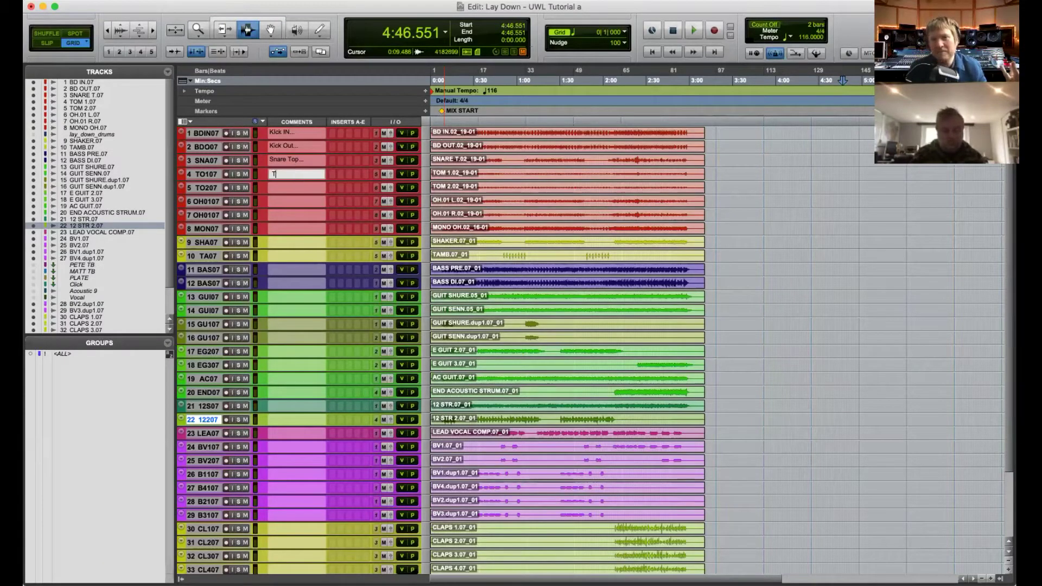
pyautogui.write('om 1')
pyautogui.press('Return')
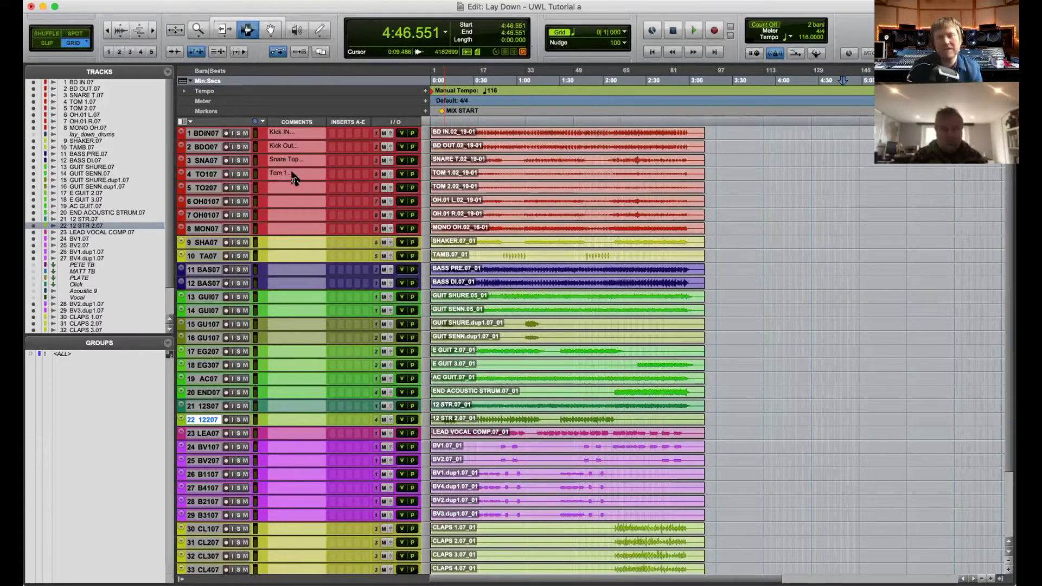
pyautogui.click(283, 181)
pyautogui.write('T')
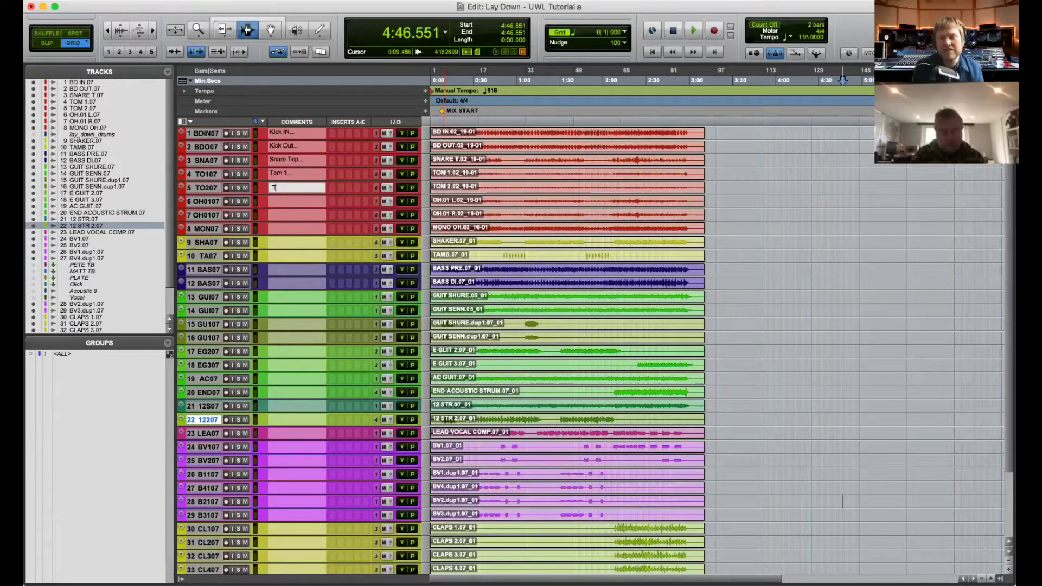
pyautogui.write('om 2')
pyautogui.press('Return')
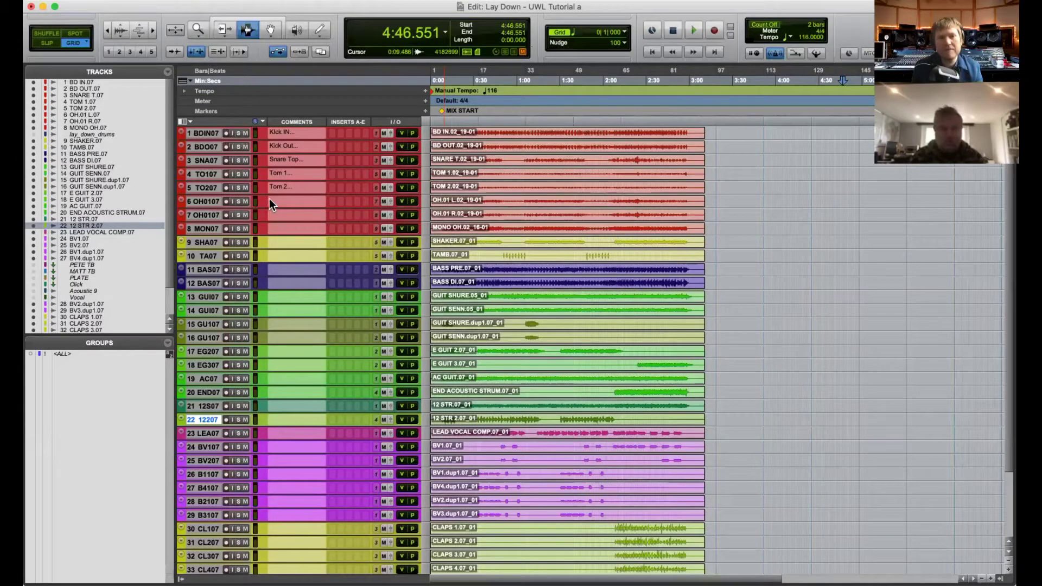
# - Label the OH.01 L.07 and OH.01 R.07 tracks with the comments "Ohead L" and "Ohead R"
pyautogui.click(270, 200)
pyautogui.write('Ohead ')
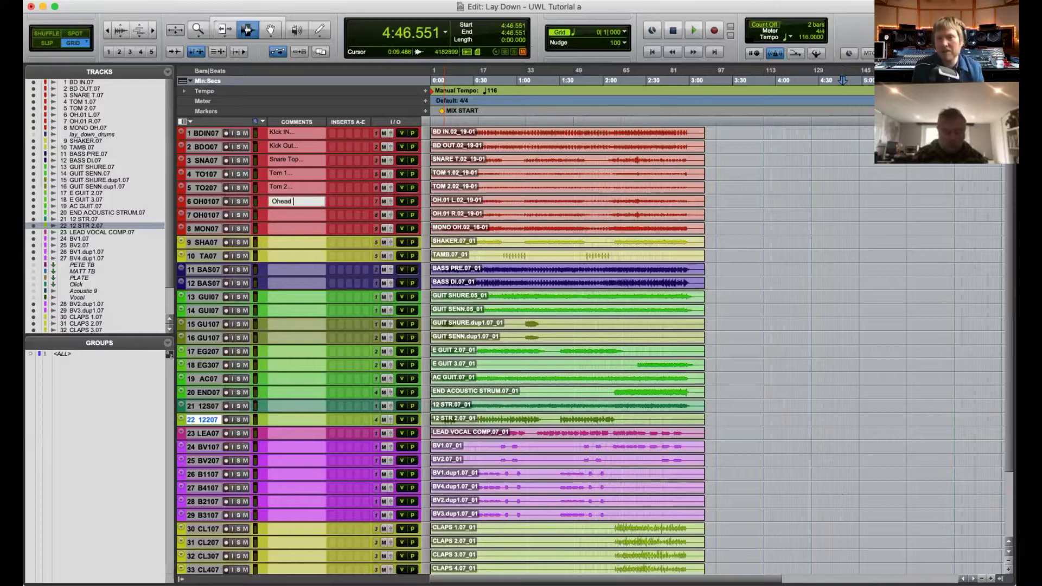
pyautogui.write('L')
pyautogui.press('Return')
pyautogui.click(289, 214)
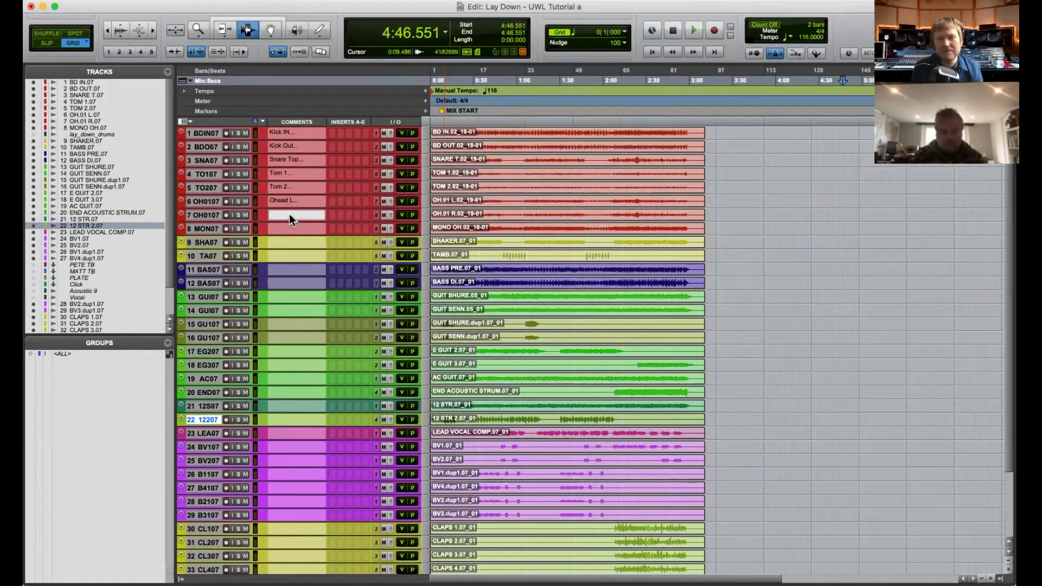
pyautogui.write('Ohead R')
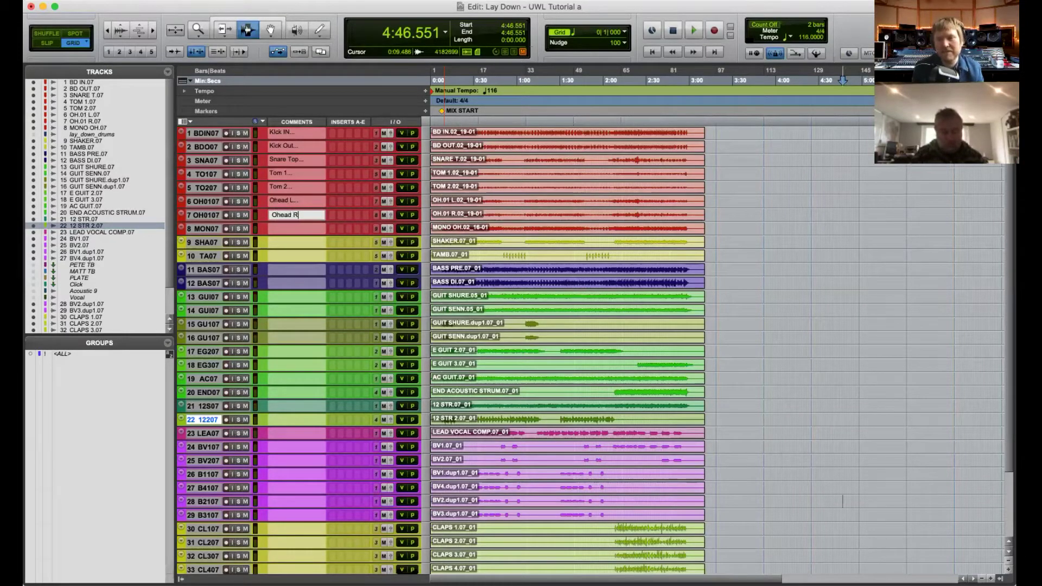
pyautogui.press('Return')
# - Enter the comment "Mono Overhead" for the MONO OH.07 track
pyautogui.click(283, 228)
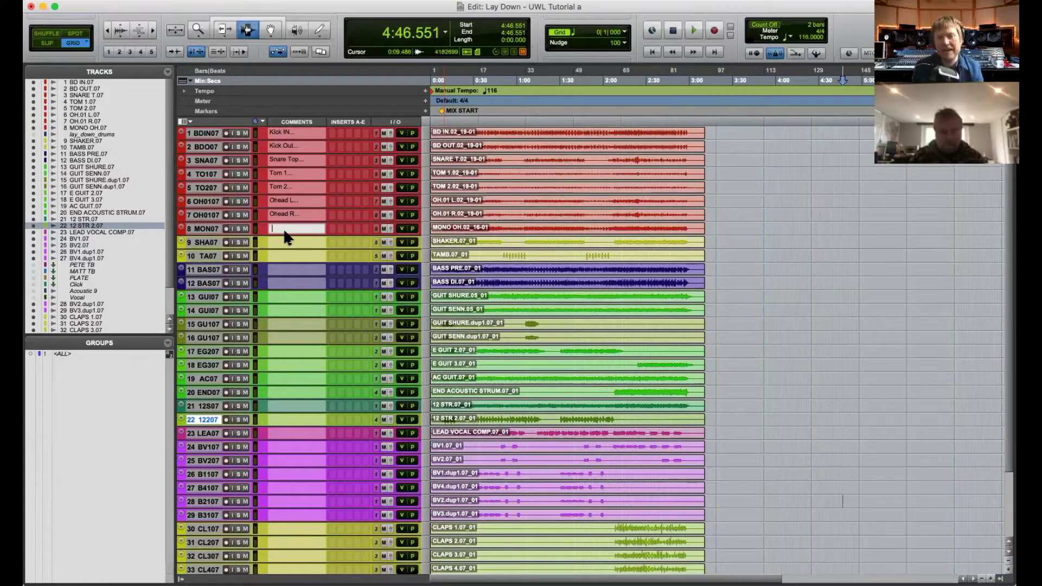
pyautogui.write('Mono Overhead')
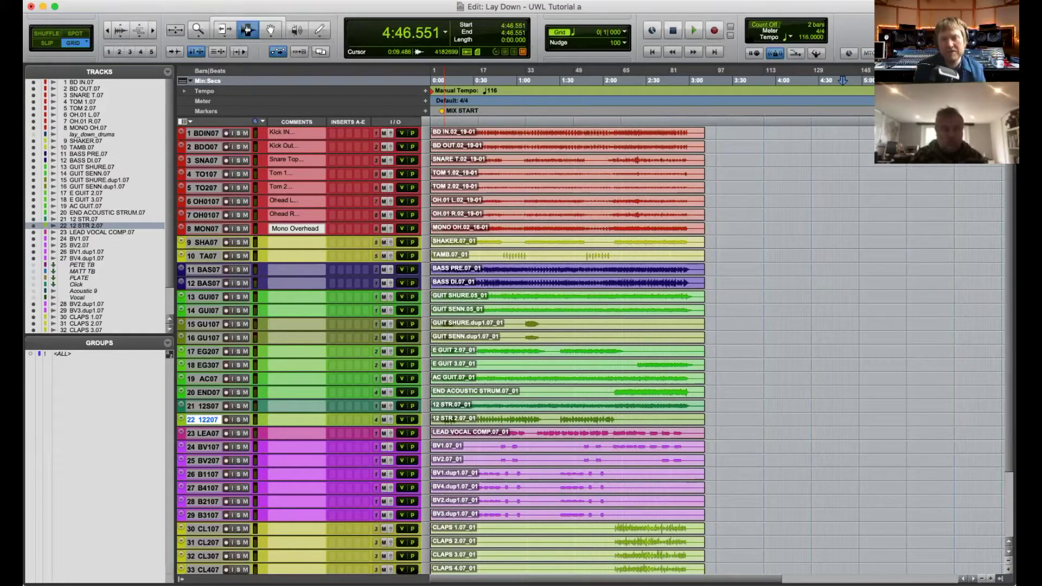
pyautogui.press('Return')
# - Label the SHAKER.07 and TAMB.07 percussion tracks with the comments "Shaker" and "Tamb"
pyautogui.click(286, 241)
pyautogui.write('Sh')
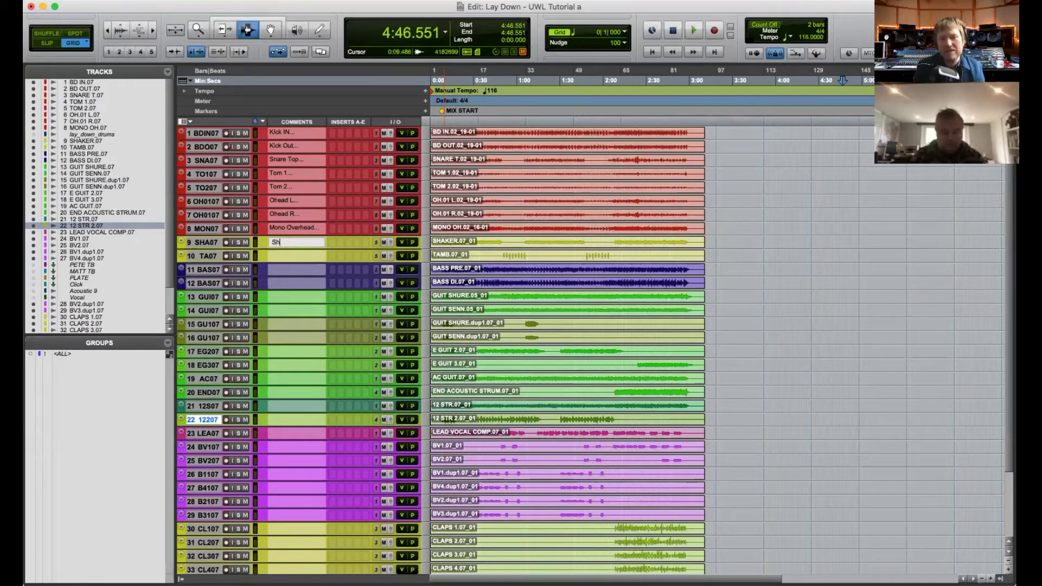
pyautogui.write('aker')
pyautogui.press('Return')
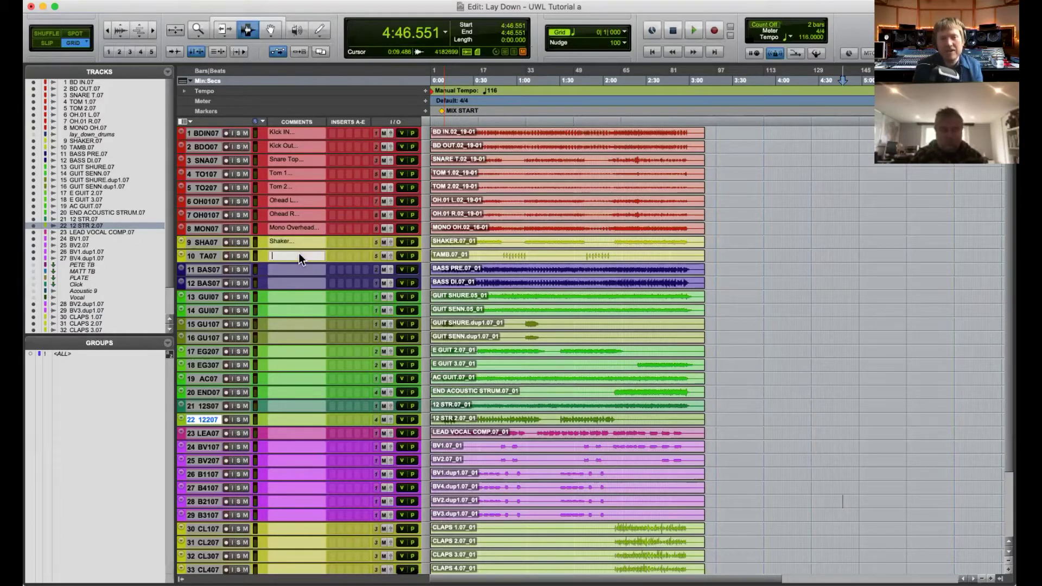
pyautogui.write('Tamb')
pyautogui.press('Return')
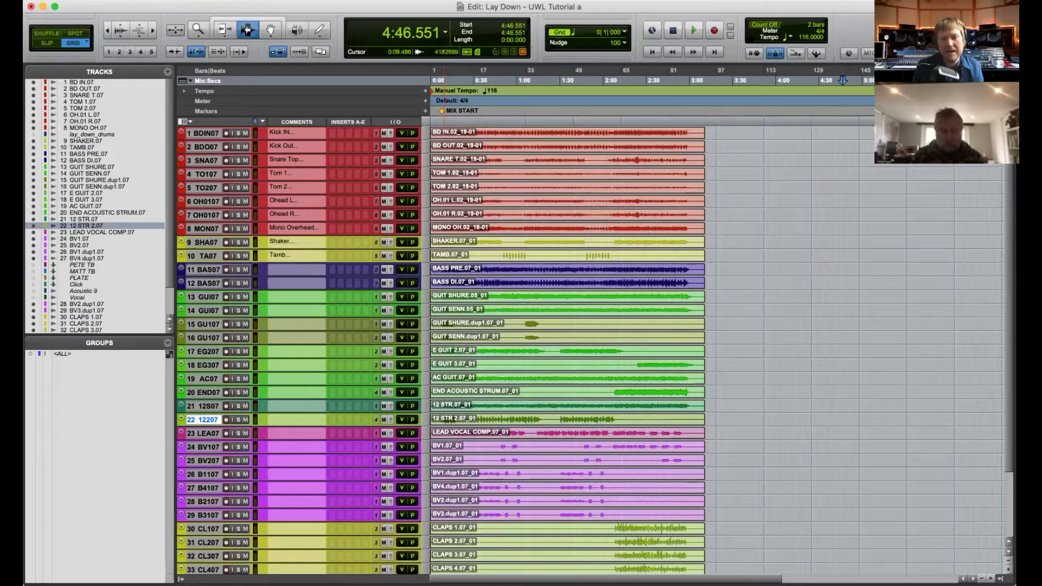
# - Label the two bass tracks with the comments "Bass Pre" and "Bass DI"
pyautogui.click(283, 267)
pyautogui.write('Bass')
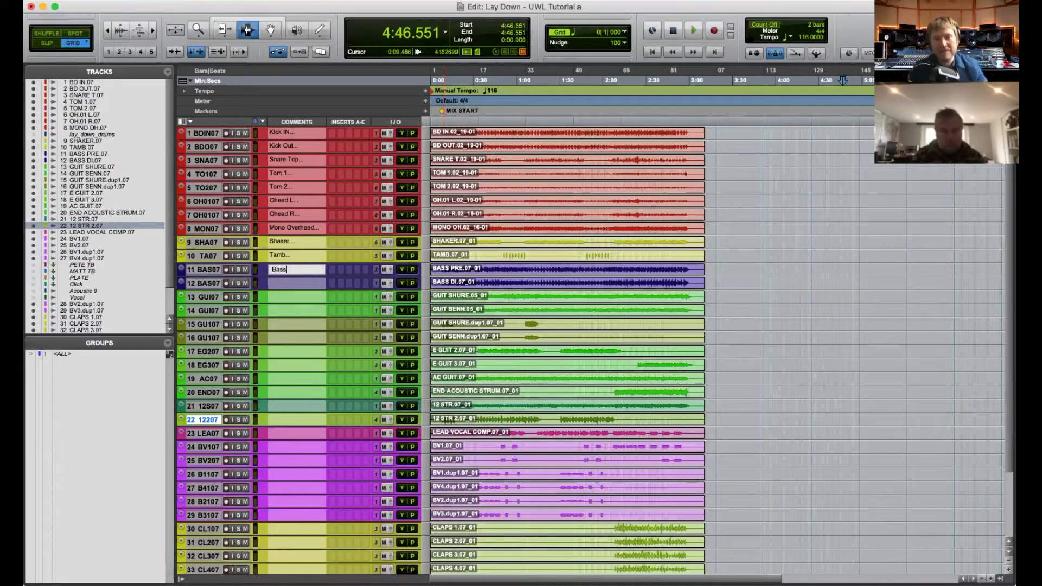
pyautogui.write(' Pre')
pyautogui.press('Return')
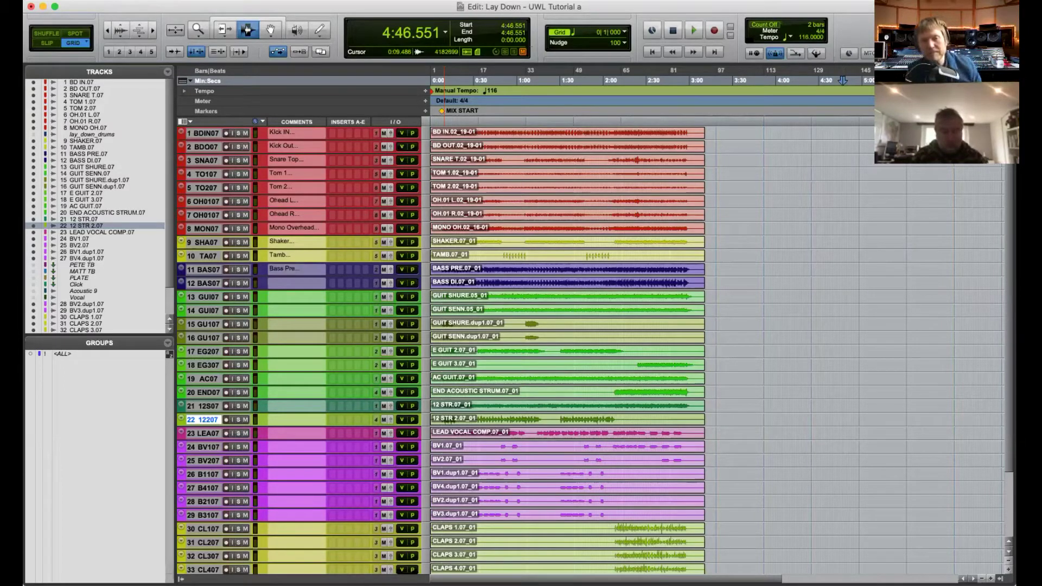
pyautogui.click(295, 282)
pyautogui.write('Ba')
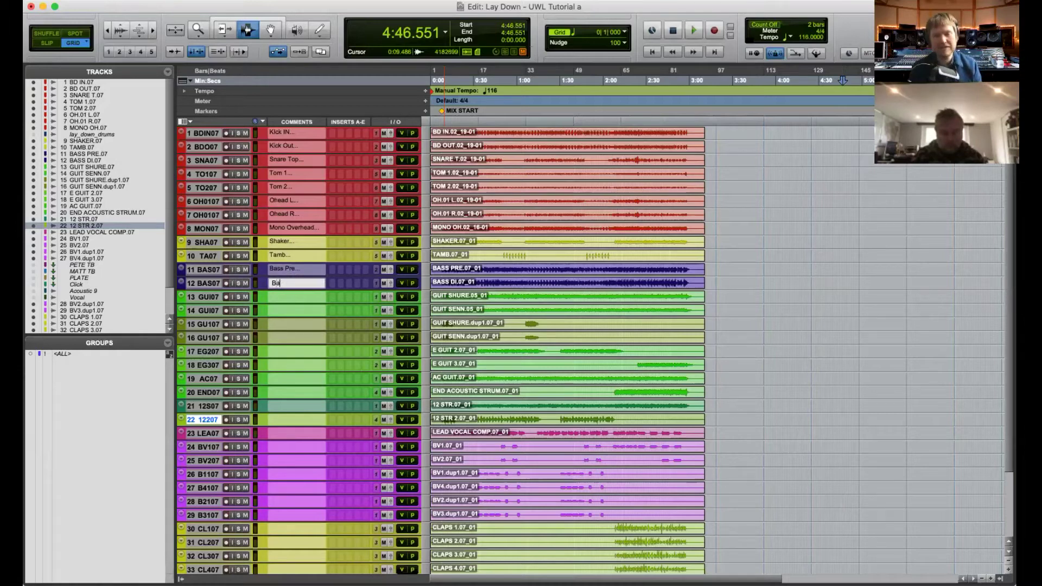
pyautogui.write('ss DI')
pyautogui.press('Return')
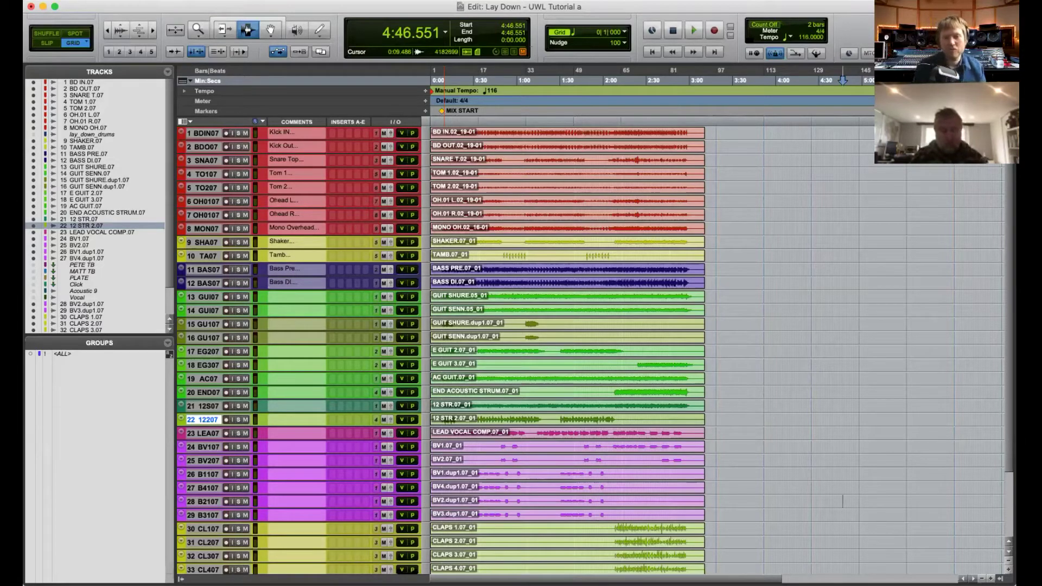
# - Label the GUIT SHURE.07 and GUIT SENN.07 tracks with the comments "GTr Shure" and "Gtr Senn"
pyautogui.click(287, 297)
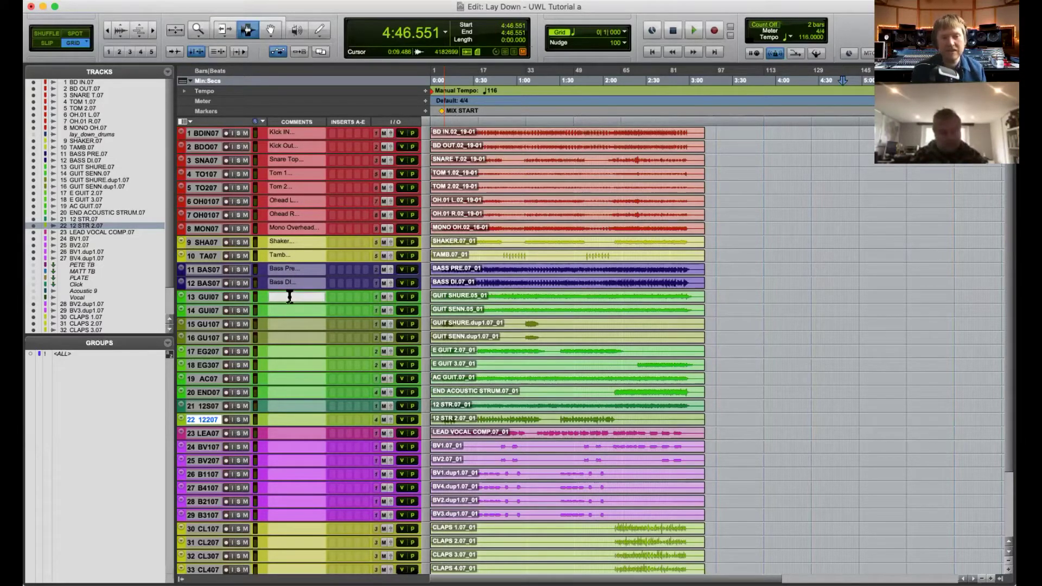
pyautogui.write('GTr Shure')
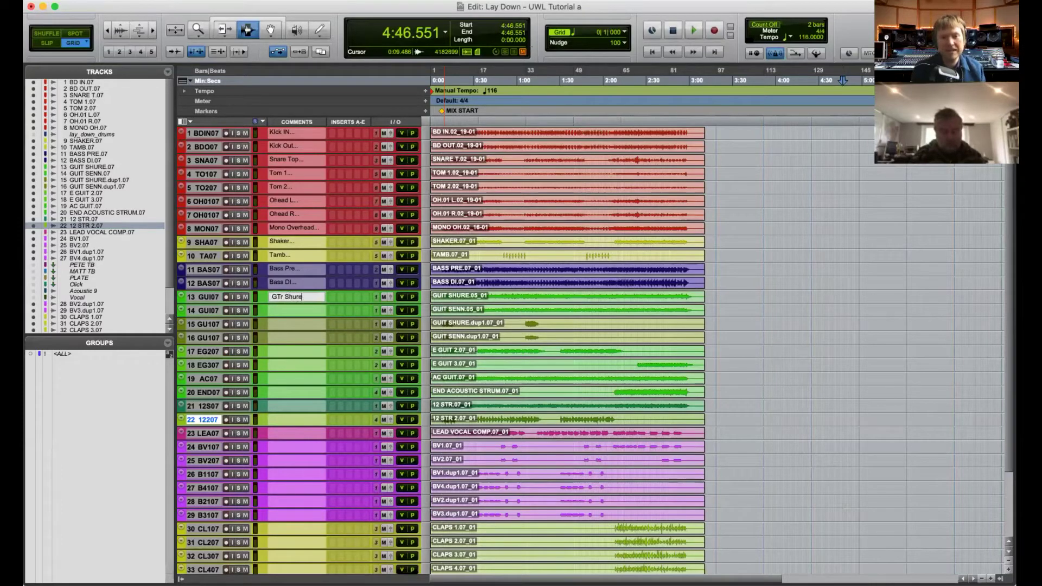
pyautogui.press('Return')
pyautogui.click(279, 312)
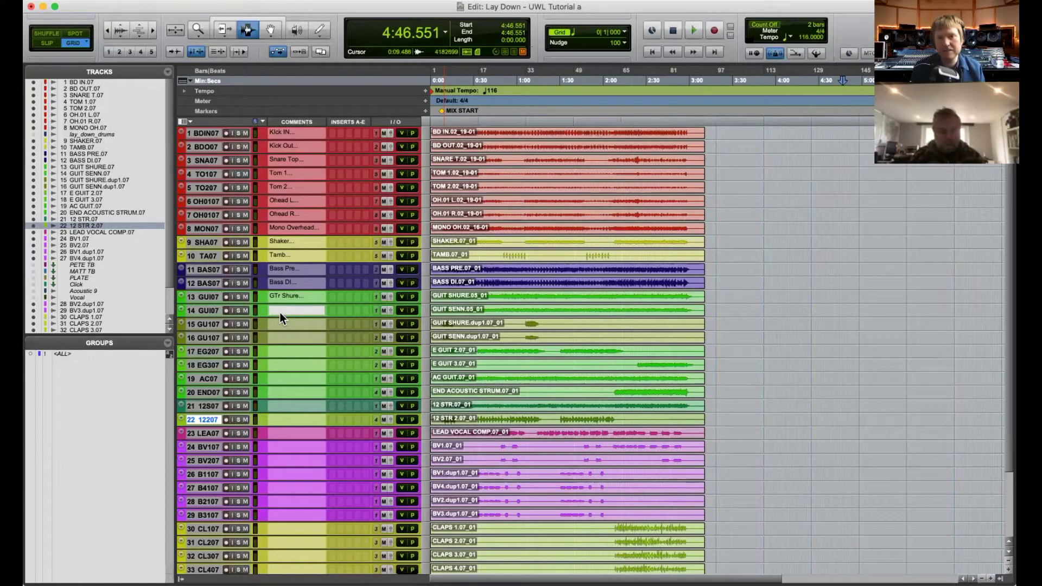
pyautogui.write('Gtr Senn')
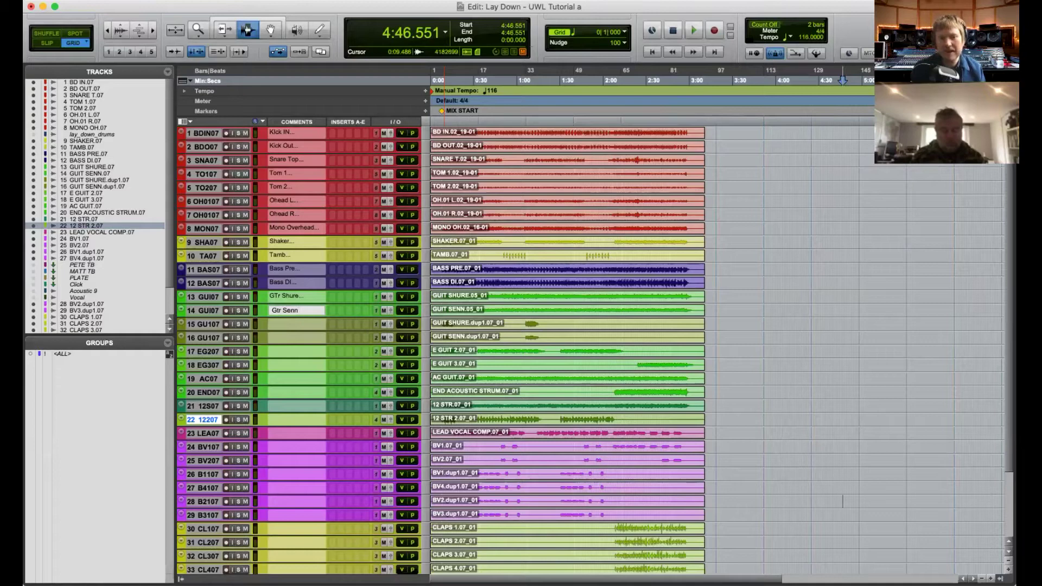
pyautogui.press('Return')
# - Label the GUIT SHURE.dup1.07 and GUIT SENN.dup1.07 tracks with the comments "GTr 2" and "Gtr 2"
pyautogui.click(289, 329)
pyautogui.write('GTr 2')
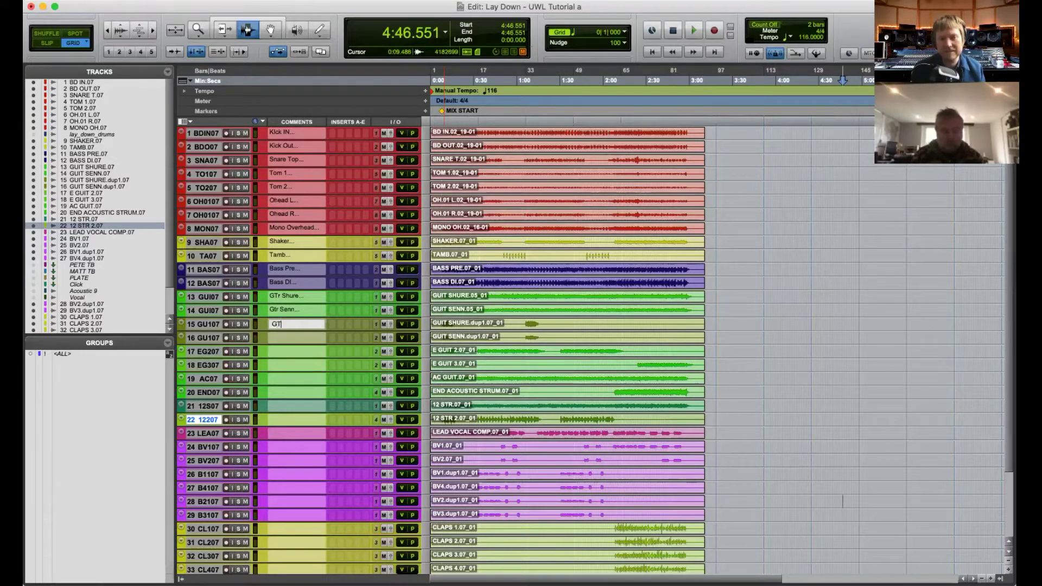
pyautogui.press('Return')
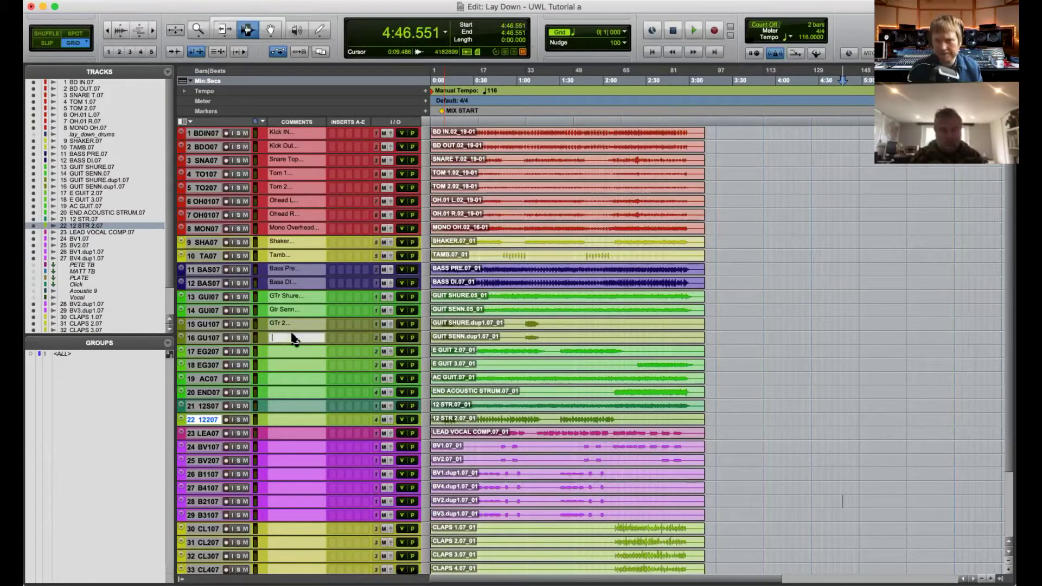
pyautogui.click(291, 338)
pyautogui.write('Gtr 2')
pyautogui.press('Return')
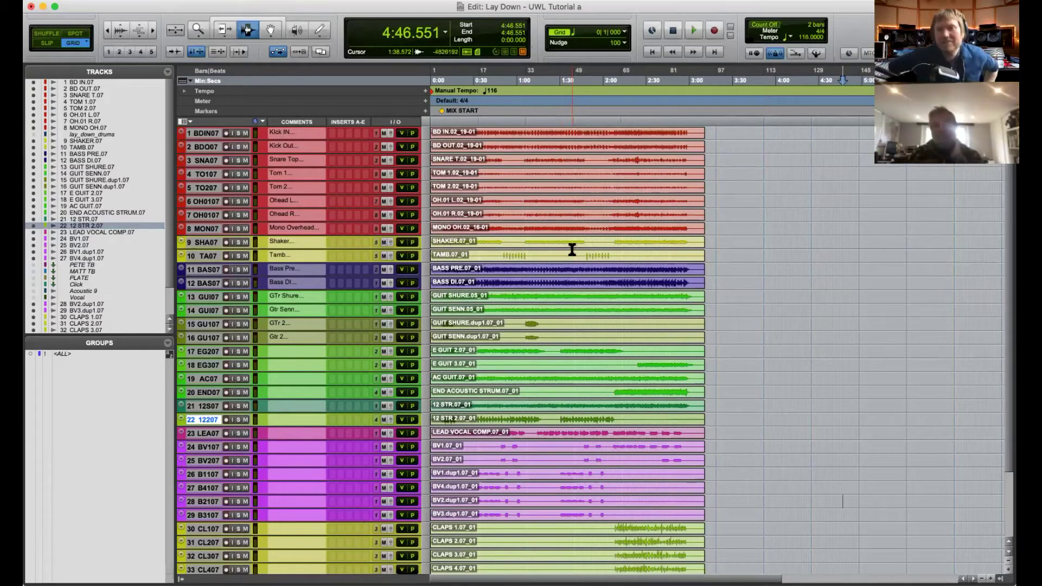
# - Add a marker with its default name at about 3:42.9 on the timeline, and place the edit cursor at about 4:23.8
pyautogui.click(751, 202)
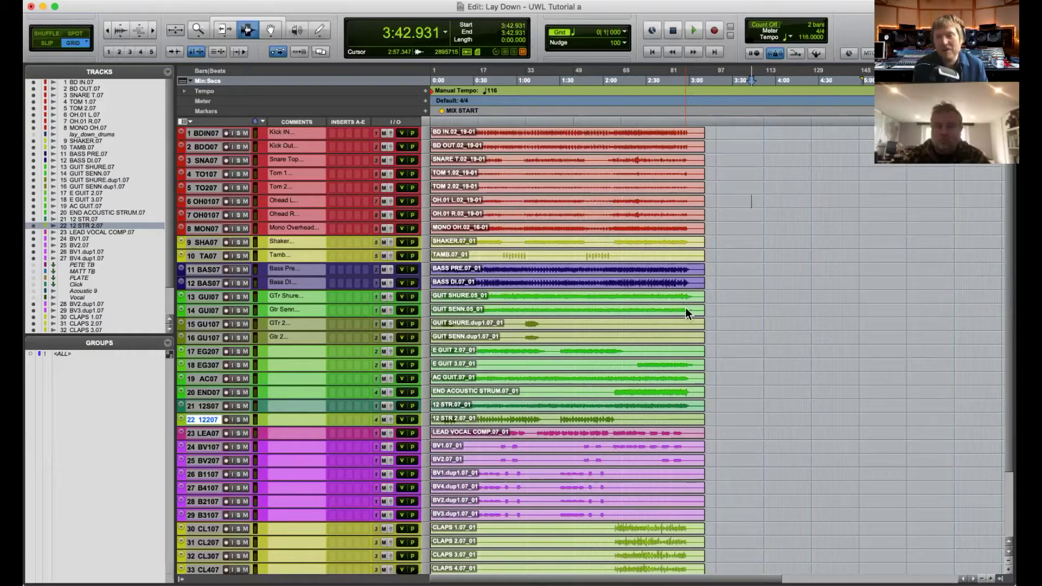
pyautogui.press('KP_Enter')
pyautogui.press('Return')
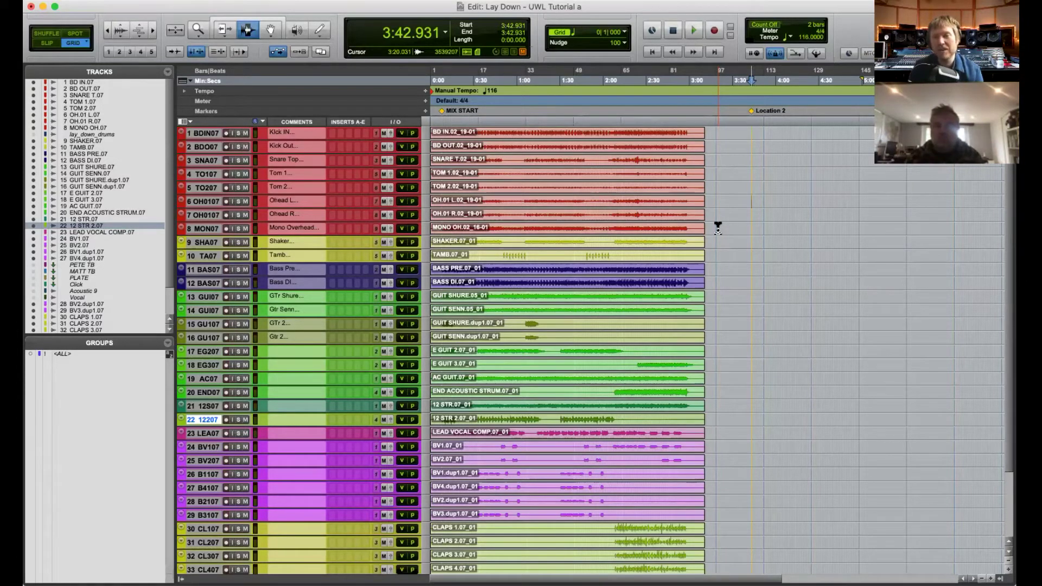
pyautogui.click(809, 247)
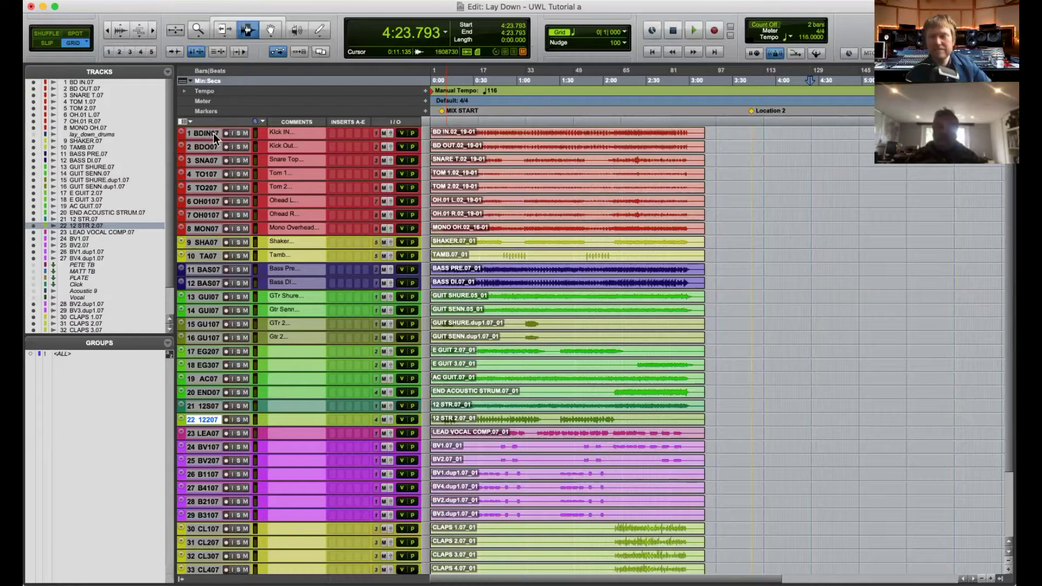
# - Group the eight drum tracks from BD IN.07 to MONO OH.07 as a Mix/Edit group named DRUMS that follows the global attributes
pyautogui.doubleClick(213, 132)
pyautogui.keyDown('shift'); pyautogui.click(210, 228); pyautogui.keyUp('shift')
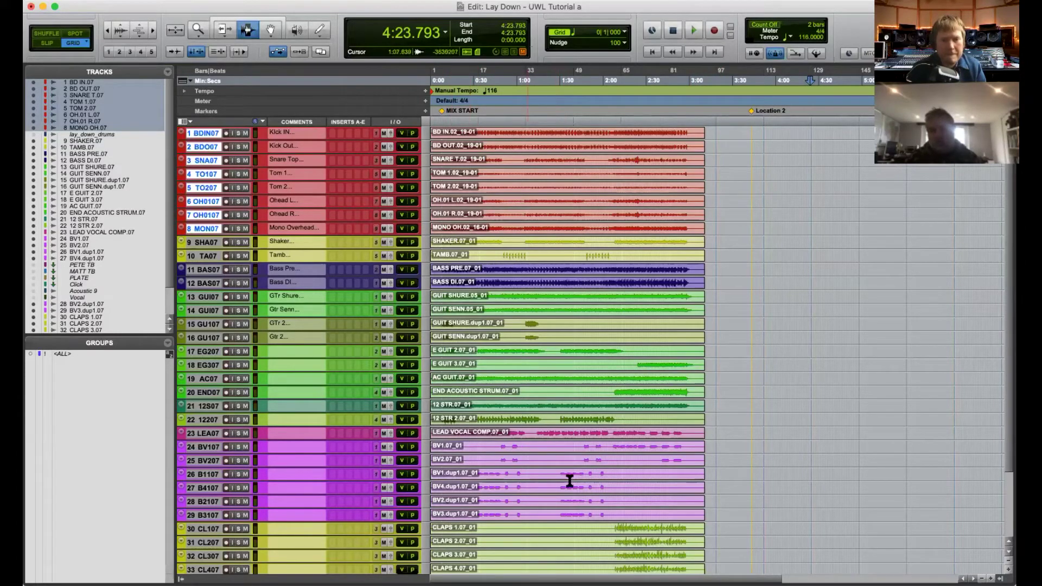
pyautogui.scroll(-5, 633, 426)
pyautogui.scroll(5, 633, 426)
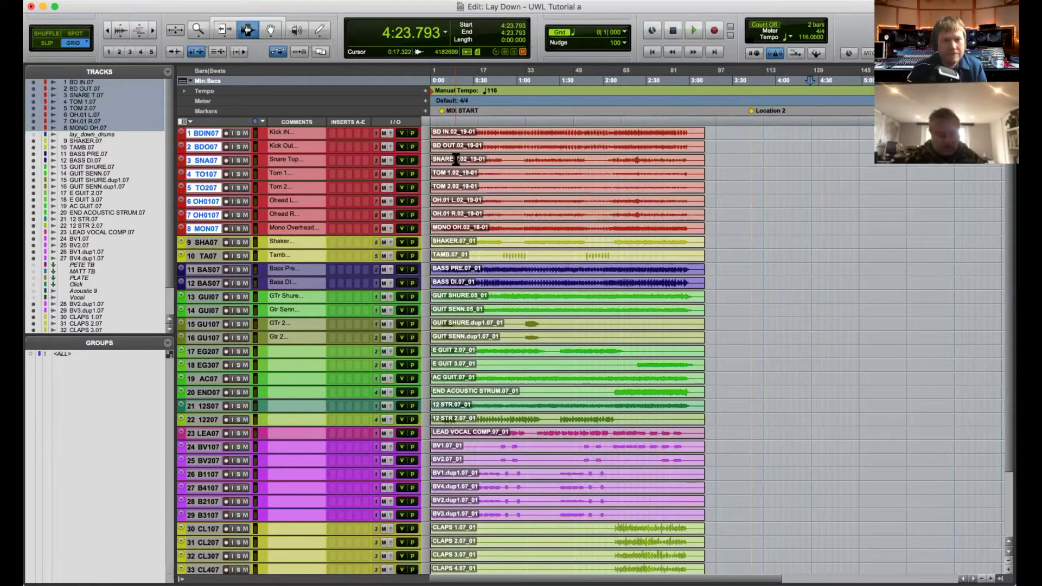
pyautogui.press('super+g')
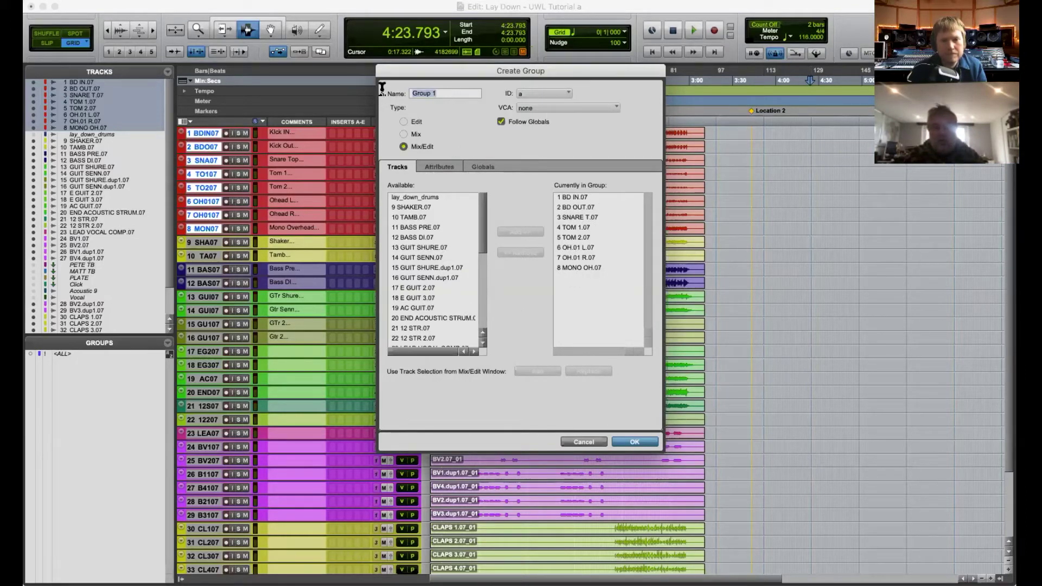
pyautogui.write('DRUMS')
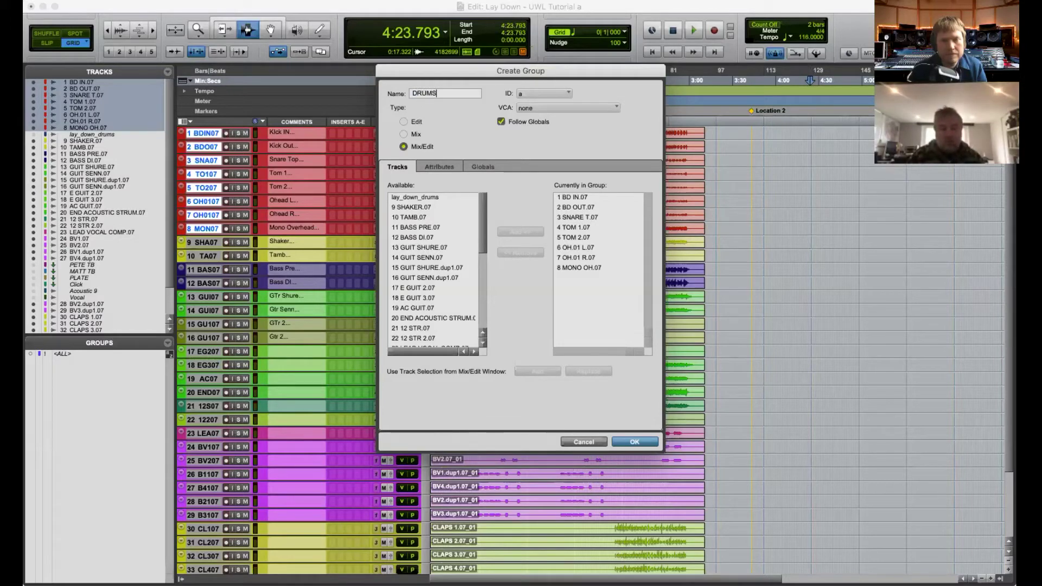
pyautogui.click(438, 168)
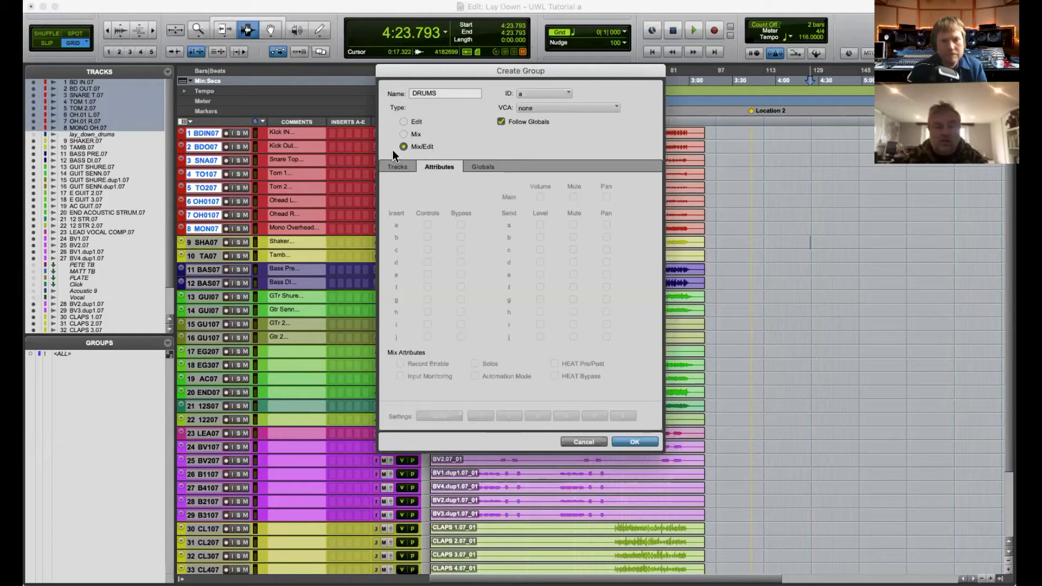
pyautogui.click(480, 168)
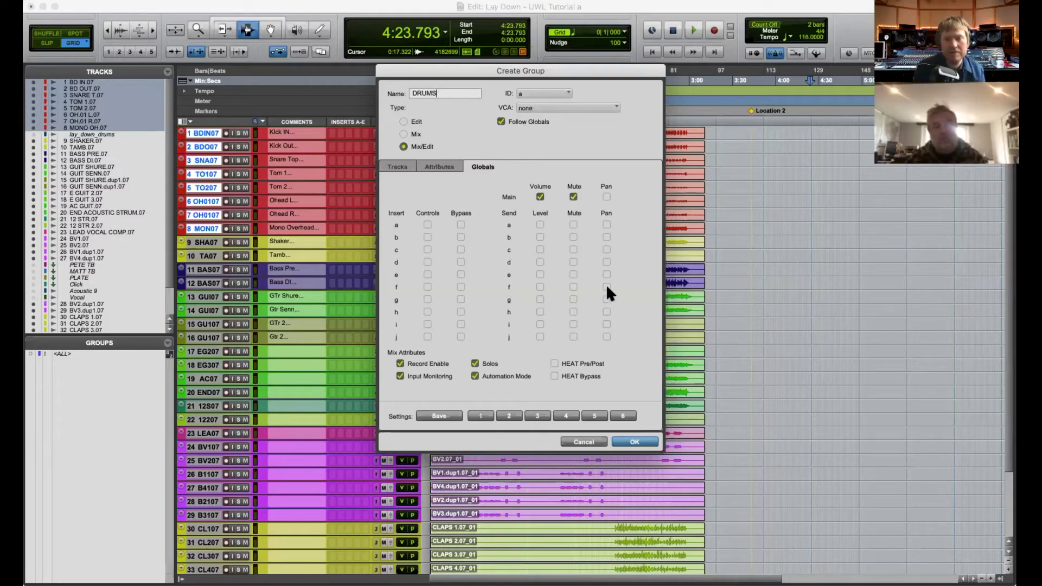
pyautogui.click(632, 442)
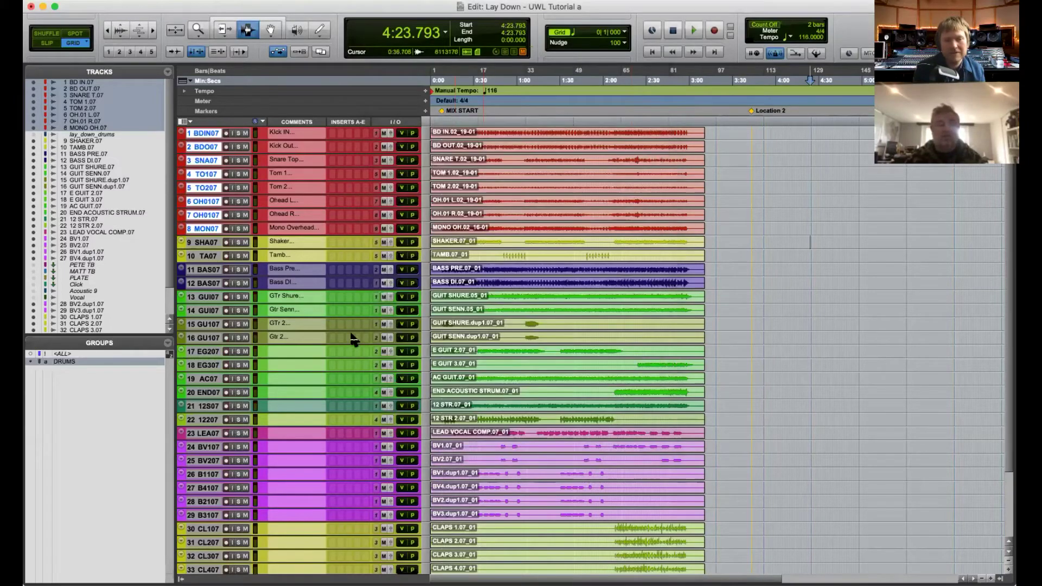
# - Enlarge all tracks to medium height and adjust the grouped drum levels together, bringing the BD IN.07 volume to about -2.6 dB
pyautogui.click(425, 137)
pyautogui.click(431, 165)
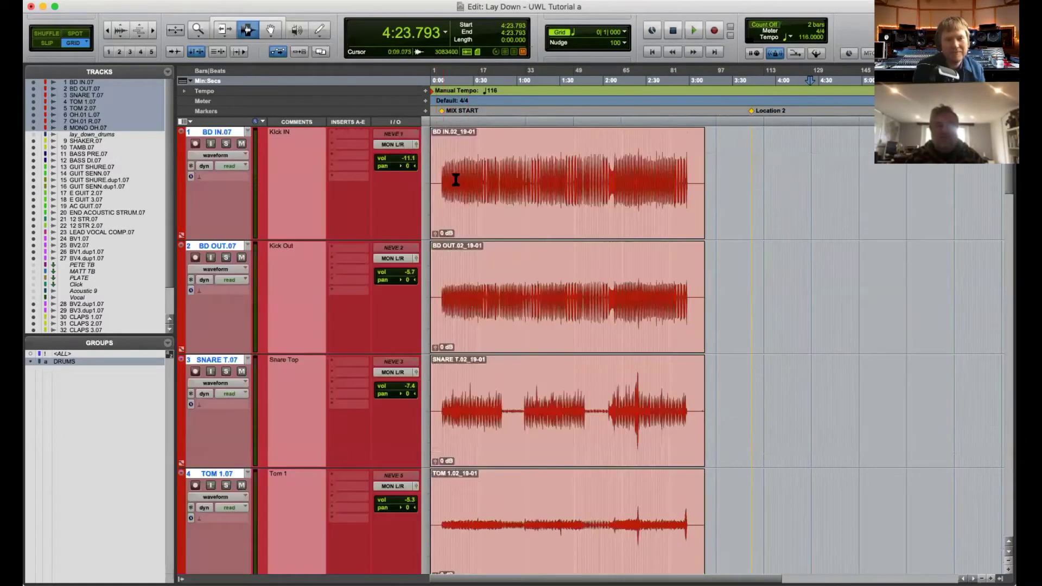
pyautogui.click(411, 160)
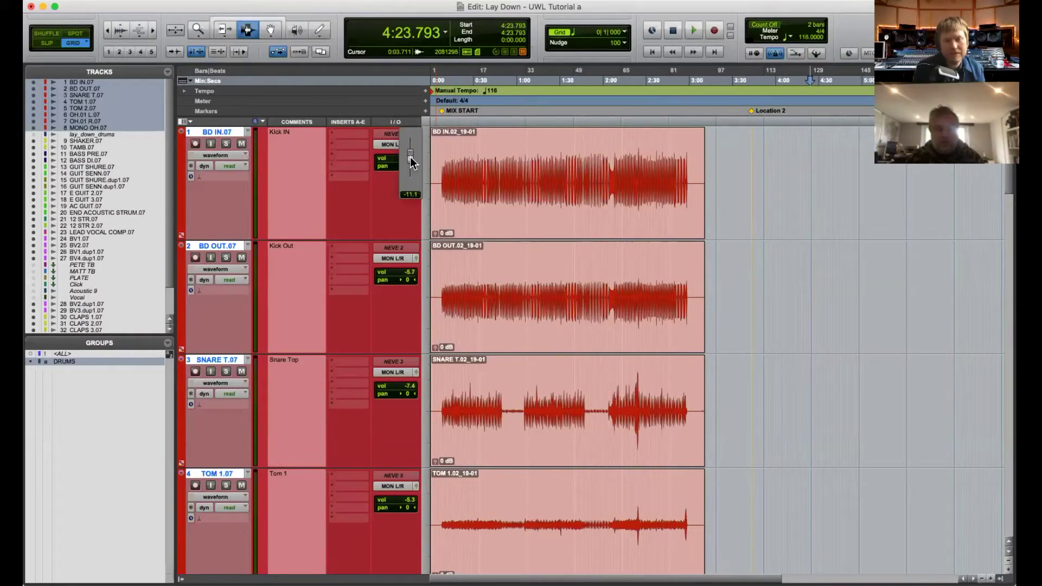
pyautogui.moveTo(411, 160); pyautogui.dragTo(411, 163)
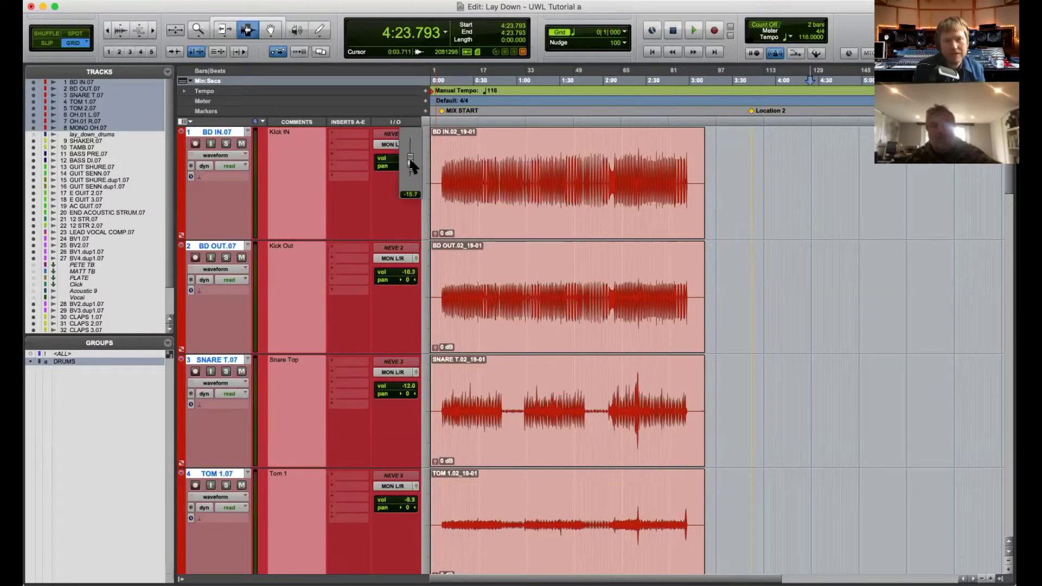
pyautogui.moveTo(411, 164); pyautogui.dragTo(410, 151)
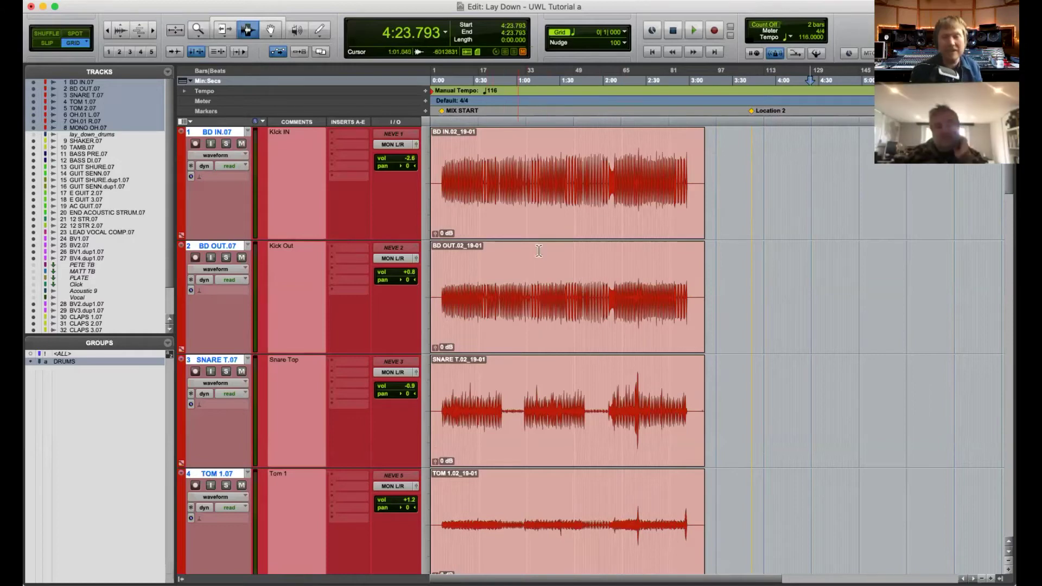
# - Reduce the grouped drum tracks to mini height and try to record-enable the SHAKER.07 track
pyautogui.click(426, 213)
pyautogui.click(435, 196)
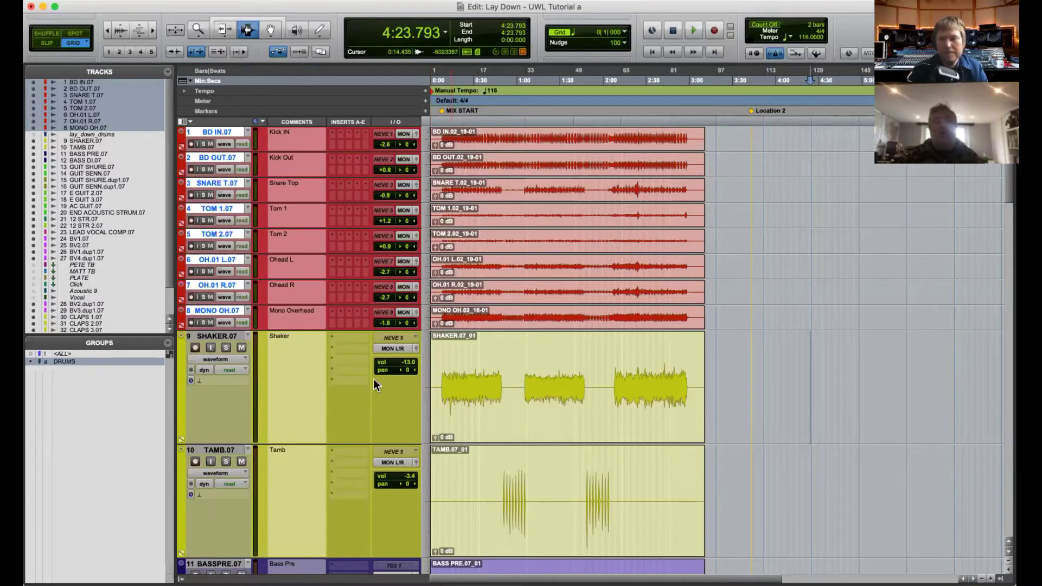
pyautogui.click(195, 347)
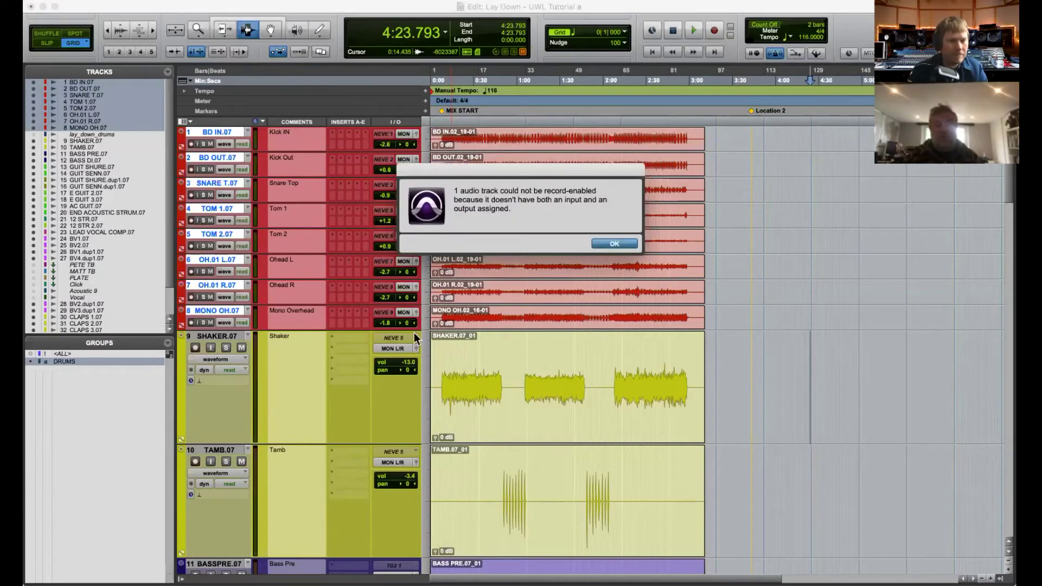
pyautogui.click(611, 240)
# - Dismiss the record-enable warning and reduce all tracks to mini height
pyautogui.scroll(-20, 688, 344)
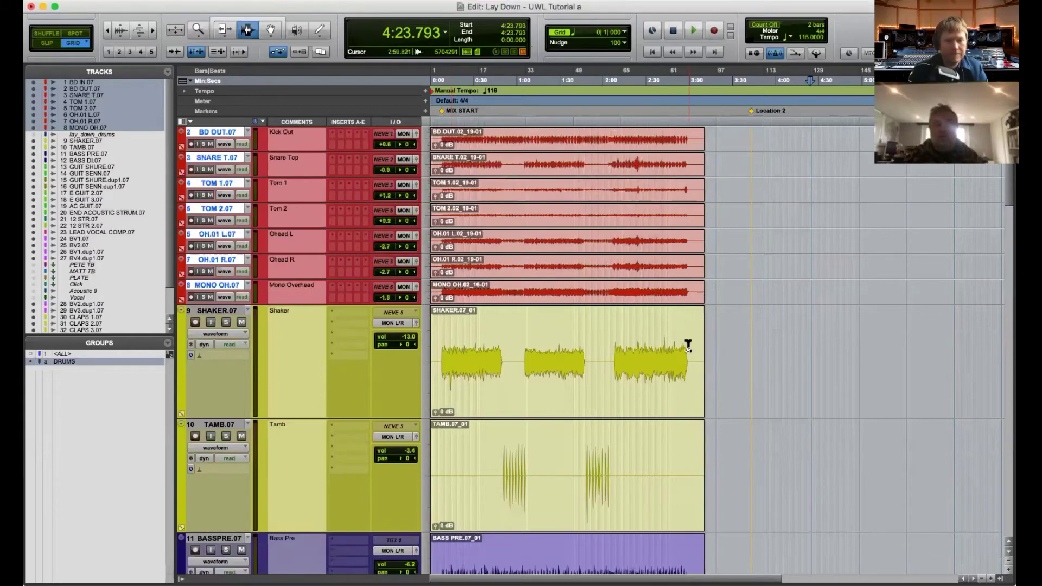
pyautogui.scroll(-5, 688, 344)
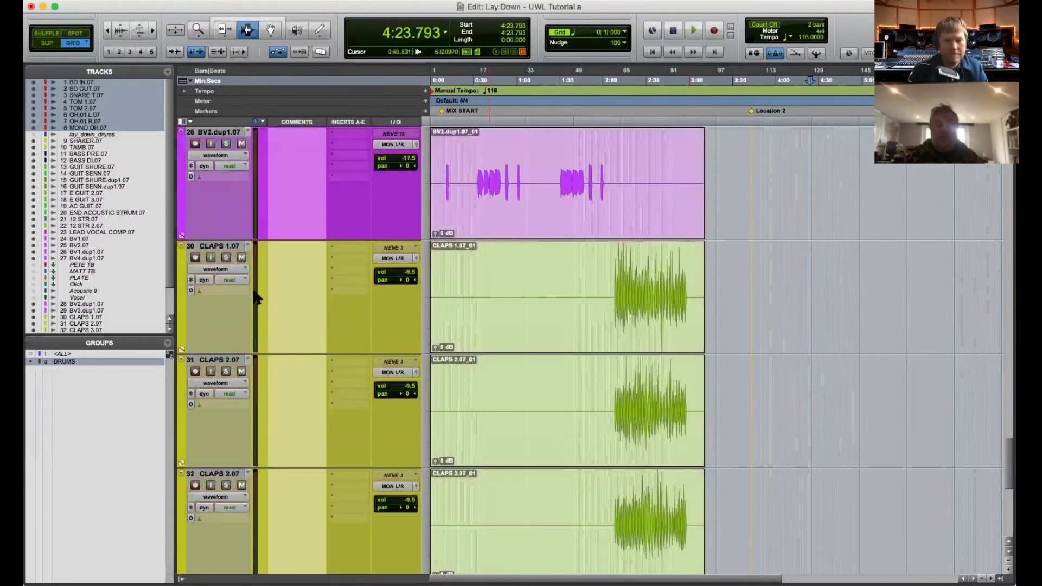
pyautogui.click(424, 308)
pyautogui.click(437, 282)
pyautogui.click(428, 295)
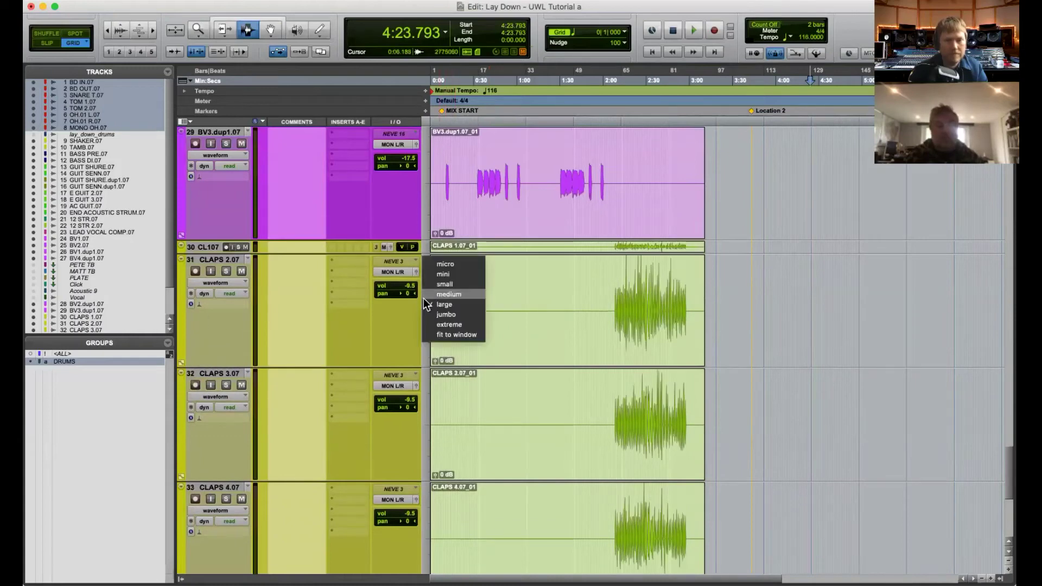
pyautogui.keyDown('alt'); pyautogui.click(429, 282); pyautogui.keyUp('alt')
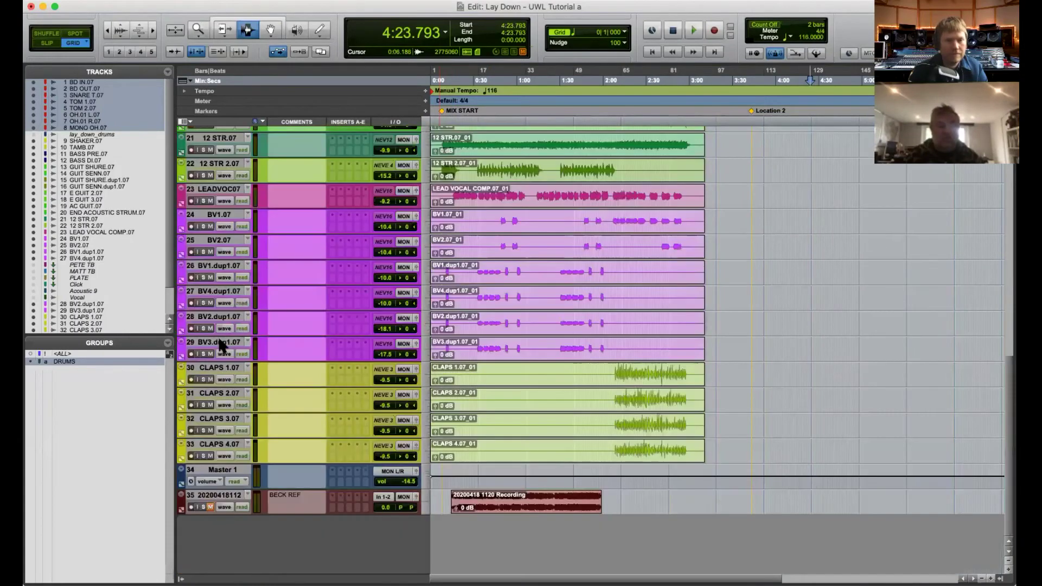
# - Move the four tracks CLAPS 1.07 to CLAPS 4.07 up to directly below TAMB.07
pyautogui.click(207, 369)
pyautogui.keyDown('shift'); pyautogui.click(209, 444); pyautogui.keyUp('shift')
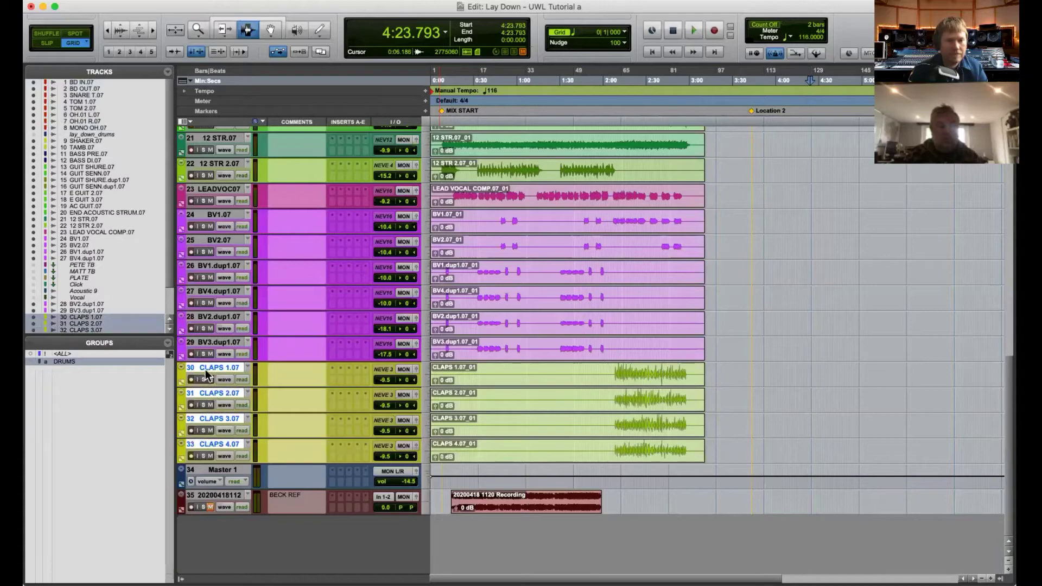
pyautogui.scroll(3, 217, 391)
pyautogui.moveTo(234, 421); pyautogui.dragTo(220, 271)
# - Group the tracks from SHAKER.07 to CLAPS 4.07 as a Mix/Edit group named PERC that follows the global attributes
pyautogui.click(220, 221)
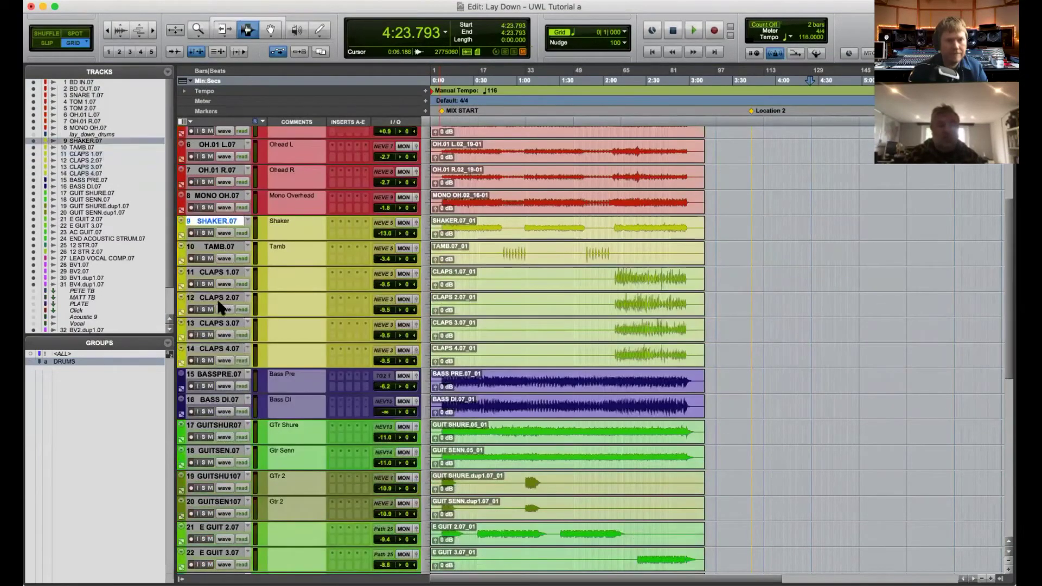
pyautogui.keyDown('shift'); pyautogui.click(211, 353); pyautogui.keyUp('shift')
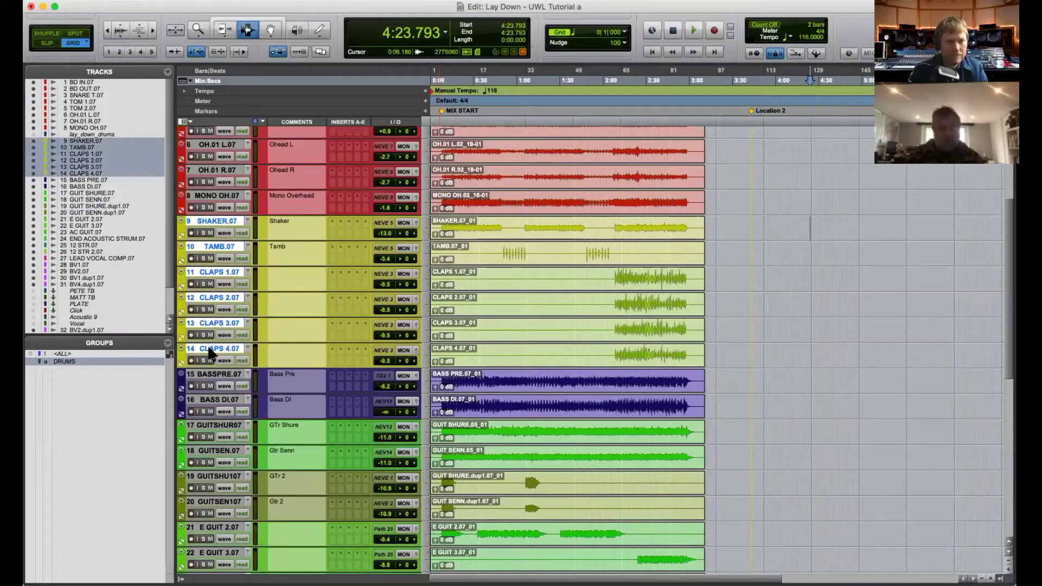
pyautogui.press('super+g')
pyautogui.write('PERC')
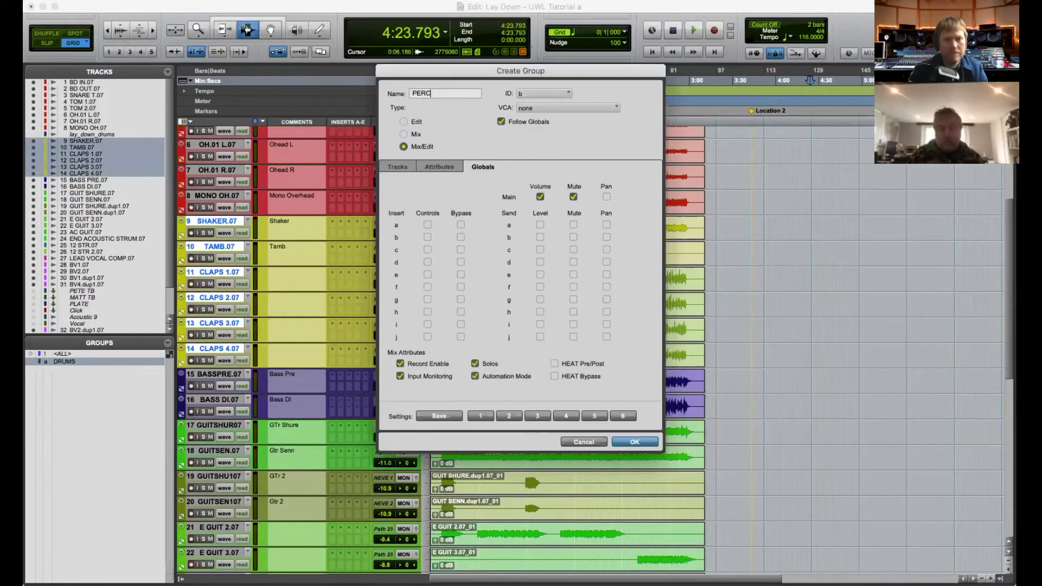
pyautogui.press('Return')
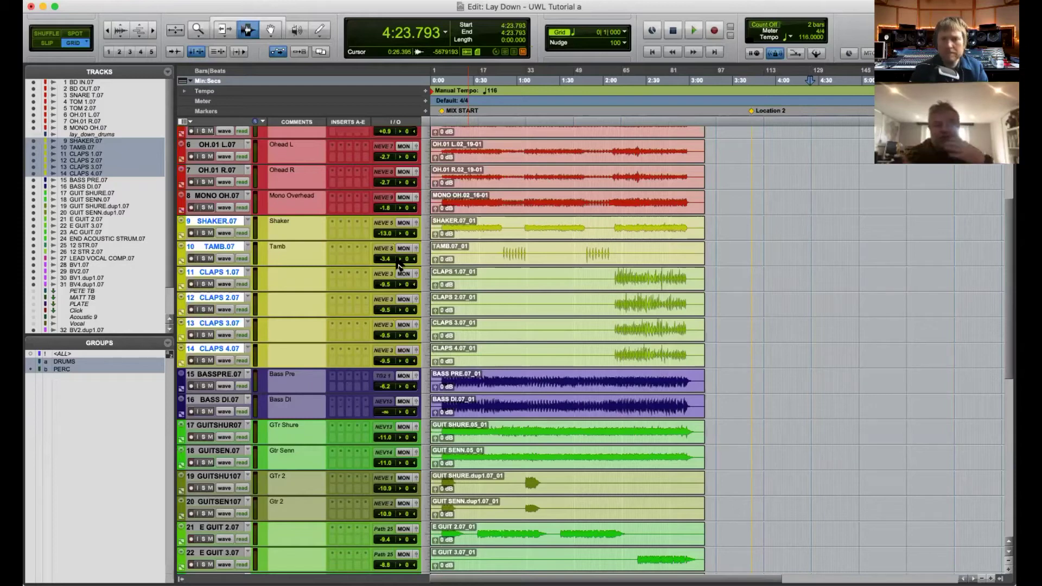
# - Group the BASS PRE.07 and BASS DI.07 tracks as a Mix/Edit group named BASS that follows the global attributes
pyautogui.click(214, 374)
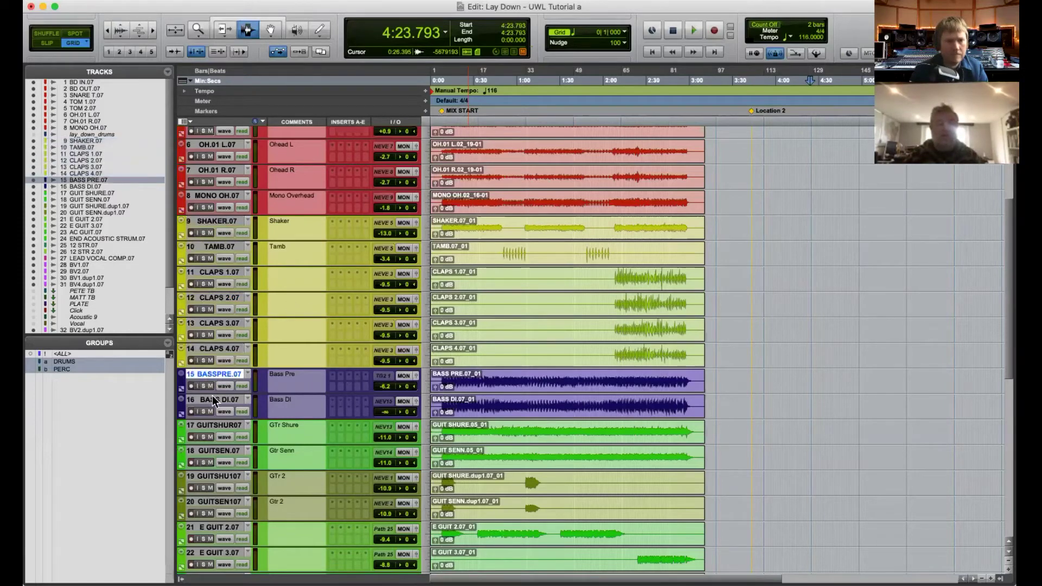
pyautogui.keyDown('shift'); pyautogui.click(213, 400); pyautogui.keyUp('shift')
pyautogui.press('super+g')
pyautogui.write('BASS')
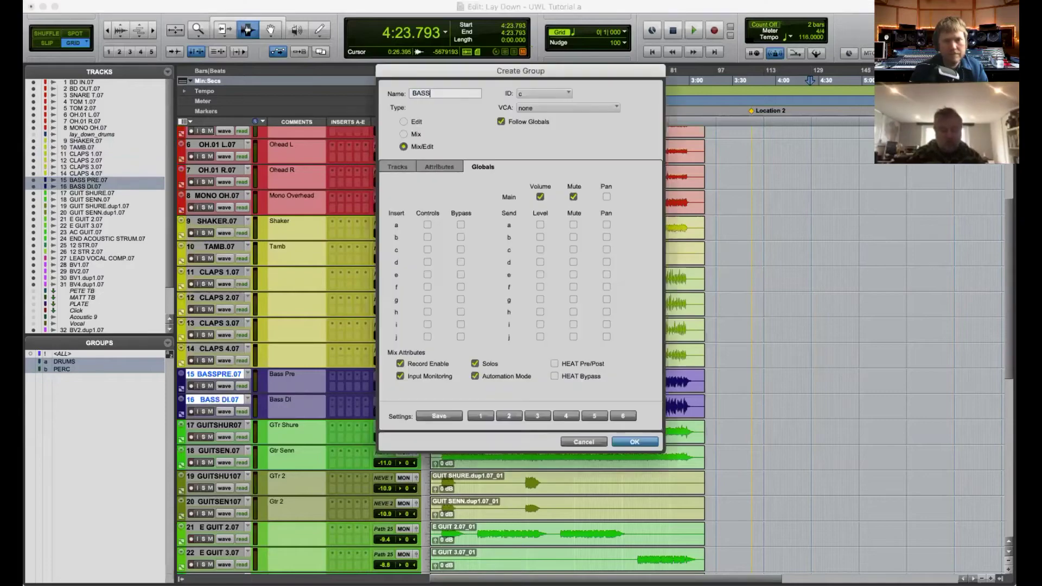
pyautogui.press('Return')
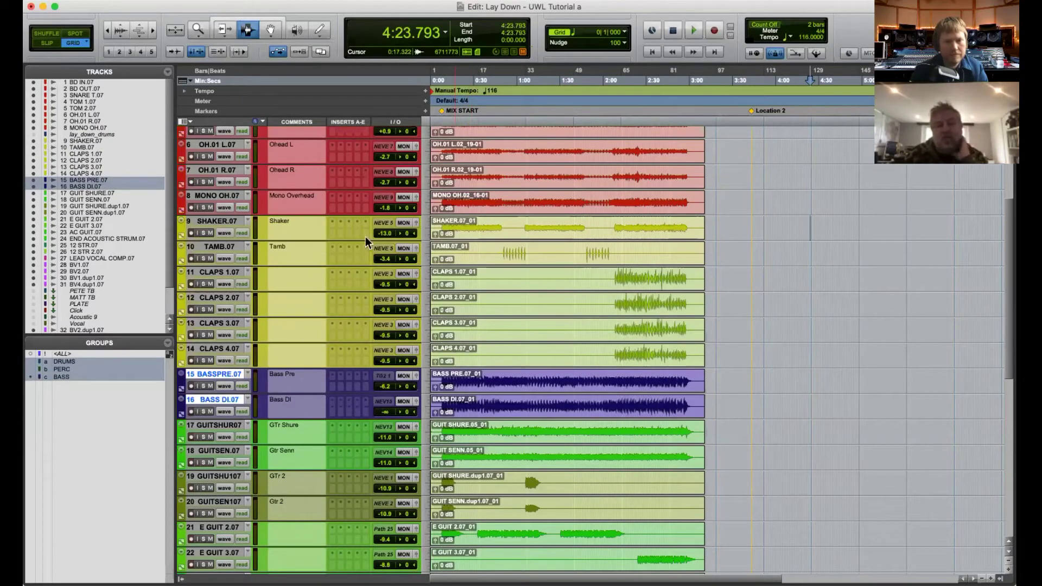
# - Create one VCA Master track with its default name and place it directly below MONO OH.07
pyautogui.press('super+shift+n')
pyautogui.click(471, 207)
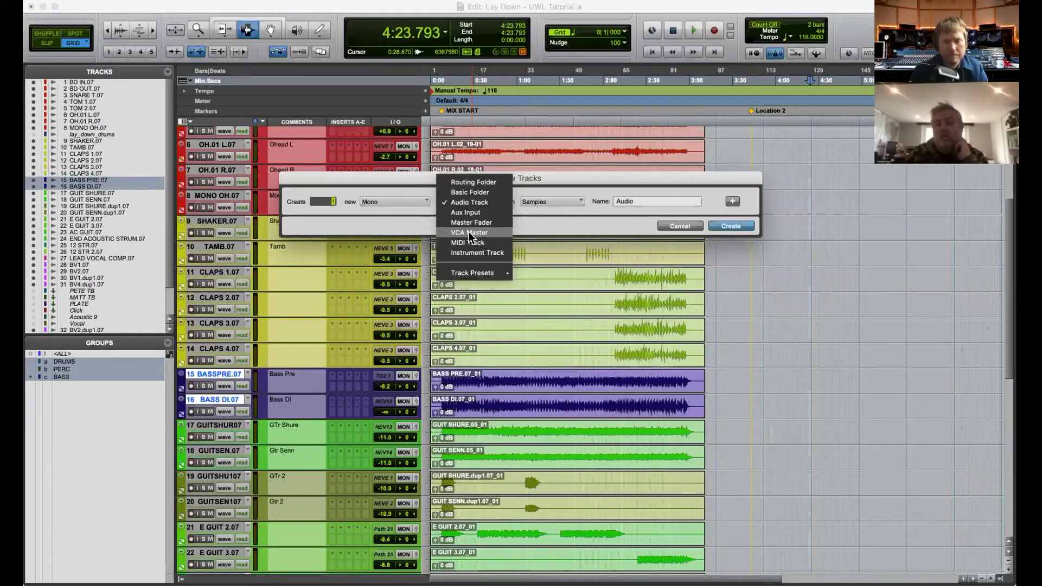
pyautogui.click(468, 232)
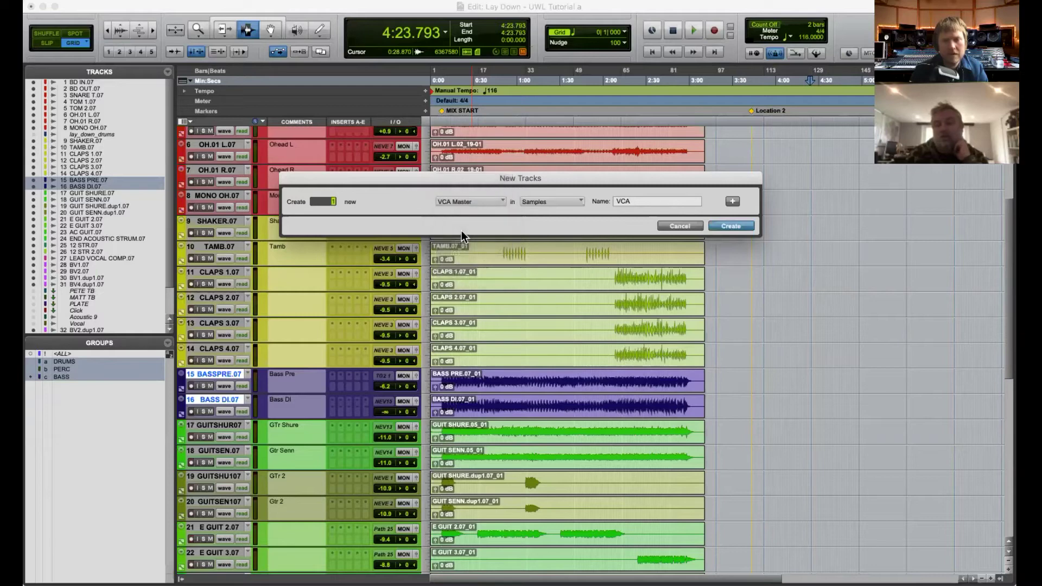
pyautogui.click(727, 227)
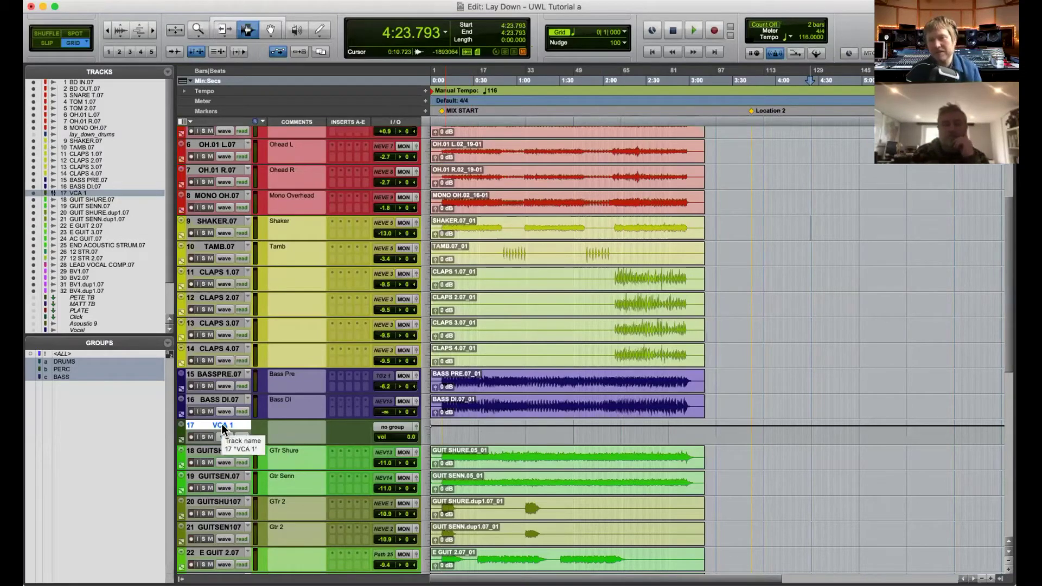
pyautogui.moveTo(221, 426); pyautogui.dragTo(241, 239)
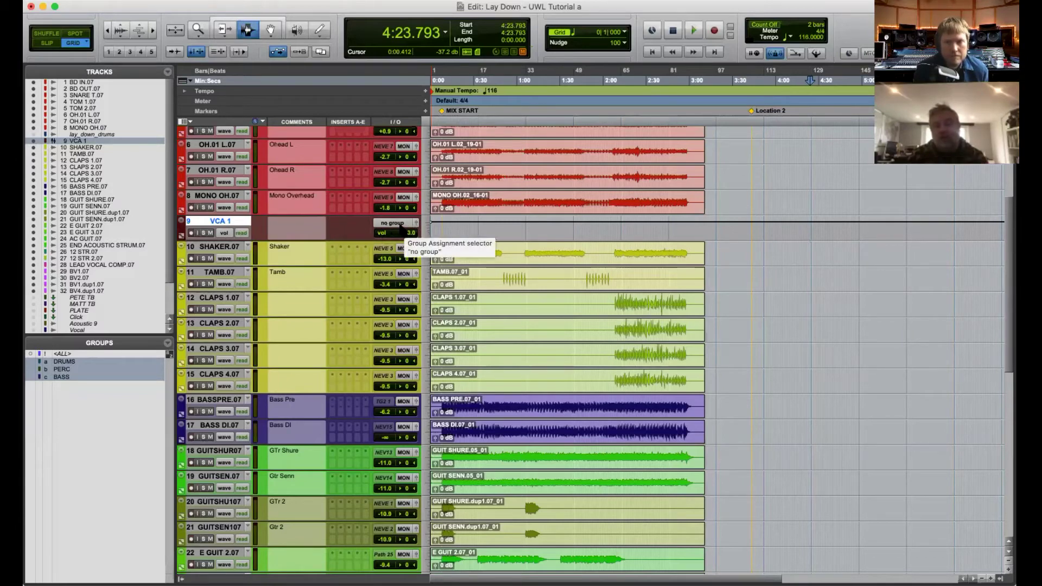
# - Assign the new VCA master to the DRUMS group and solo it
pyautogui.moveTo(401, 230); pyautogui.dragTo(410, 249)
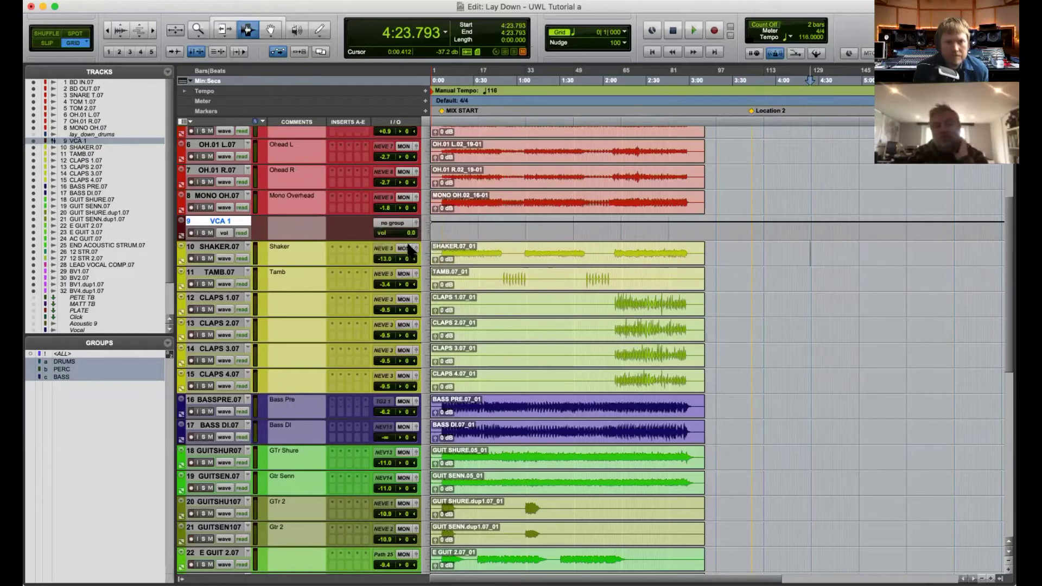
pyautogui.click(392, 222)
pyautogui.click(430, 248)
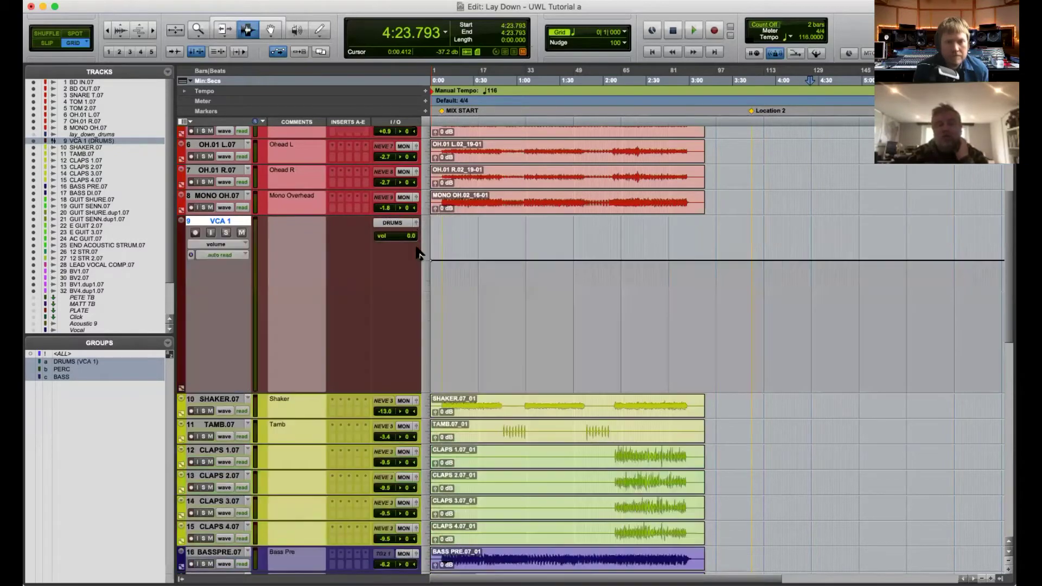
pyautogui.click(226, 233)
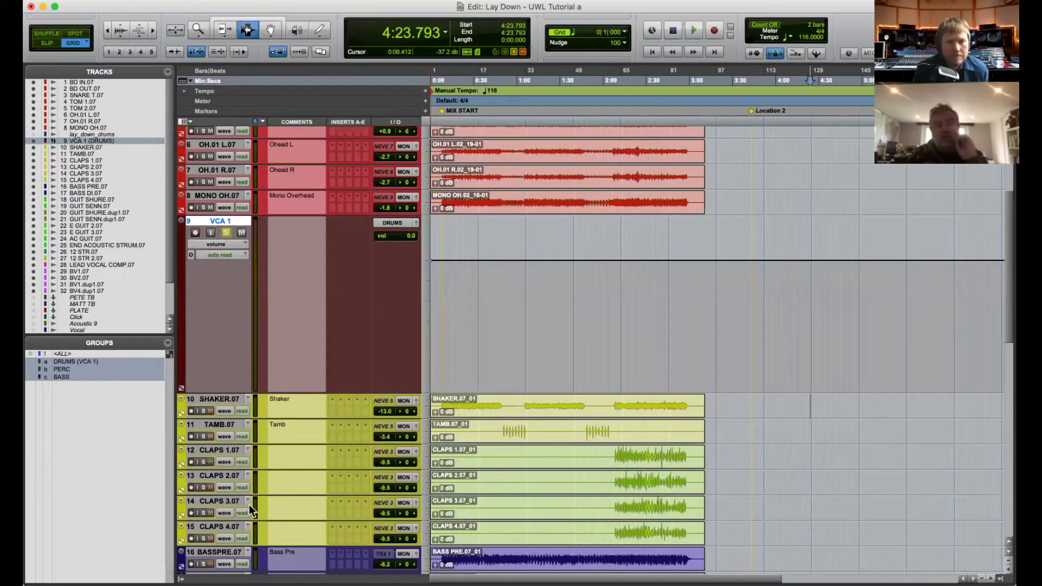
pyautogui.scroll(4, 291, 211)
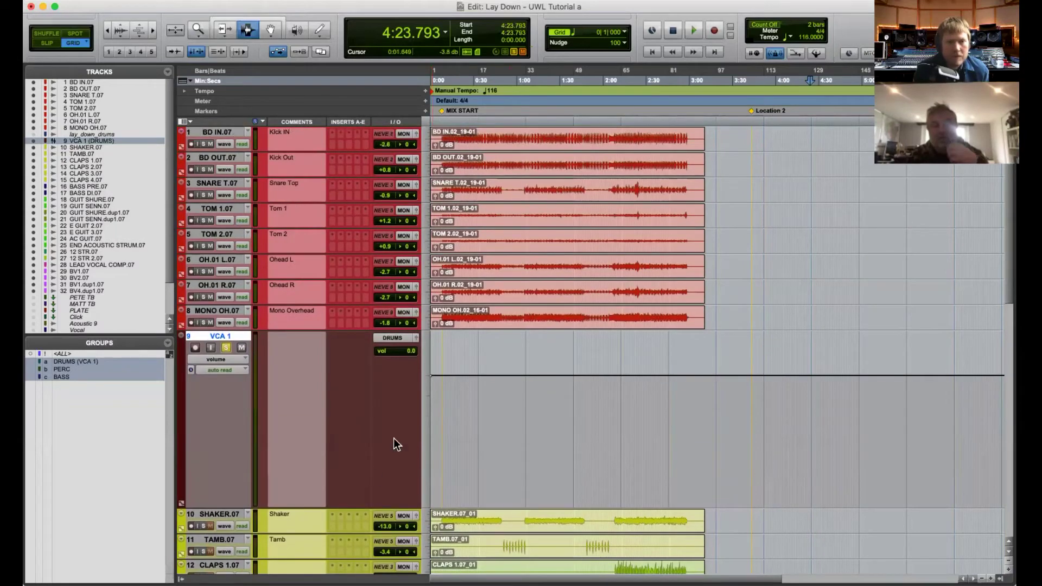
# - Rename the drum VCA master DRUMS and reduce it to mini height
pyautogui.doubleClick(231, 337)
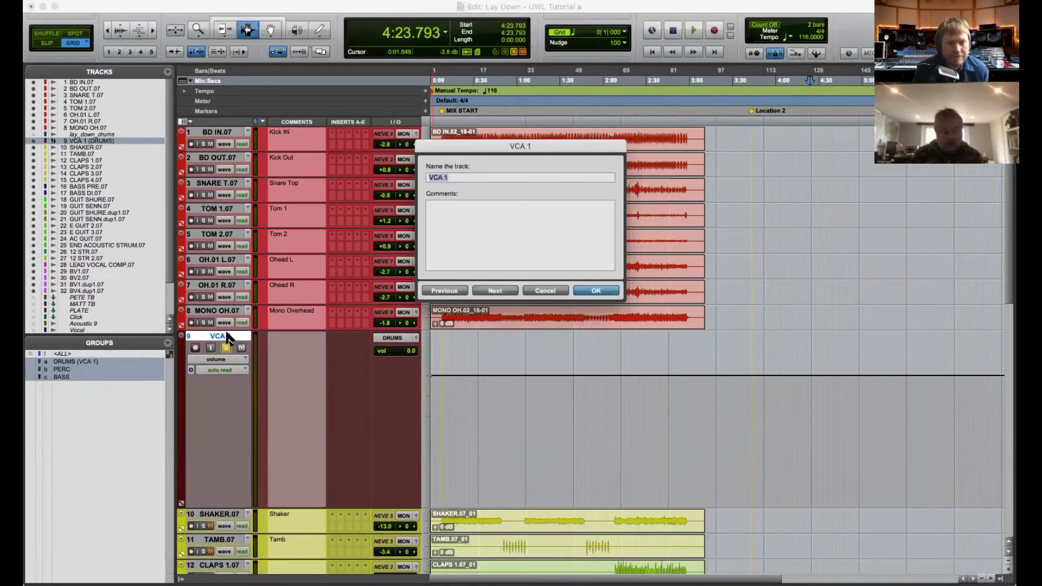
pyautogui.write('DRUMS')
pyautogui.press('Return')
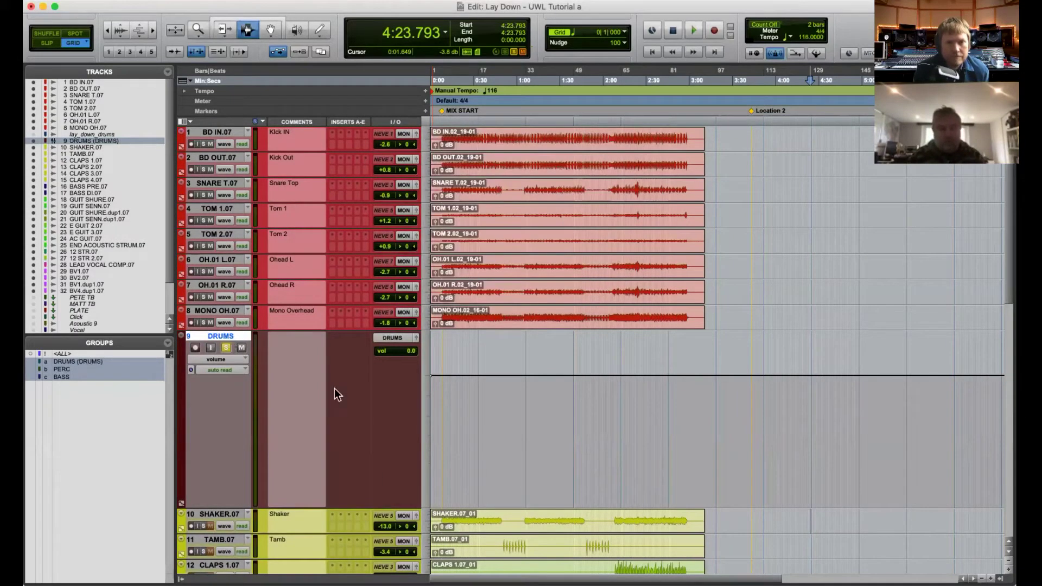
pyautogui.click(427, 397)
pyautogui.click(432, 365)
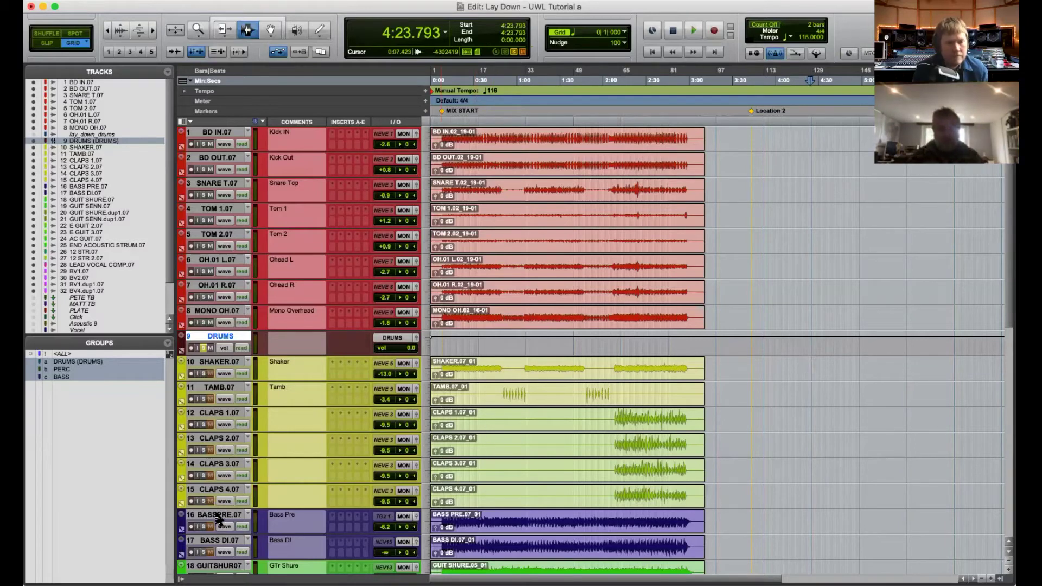
# - Create a second VCA Master track and place it directly below CLAPS 4.07
pyautogui.press('super+shift+n')
pyautogui.click(468, 205)
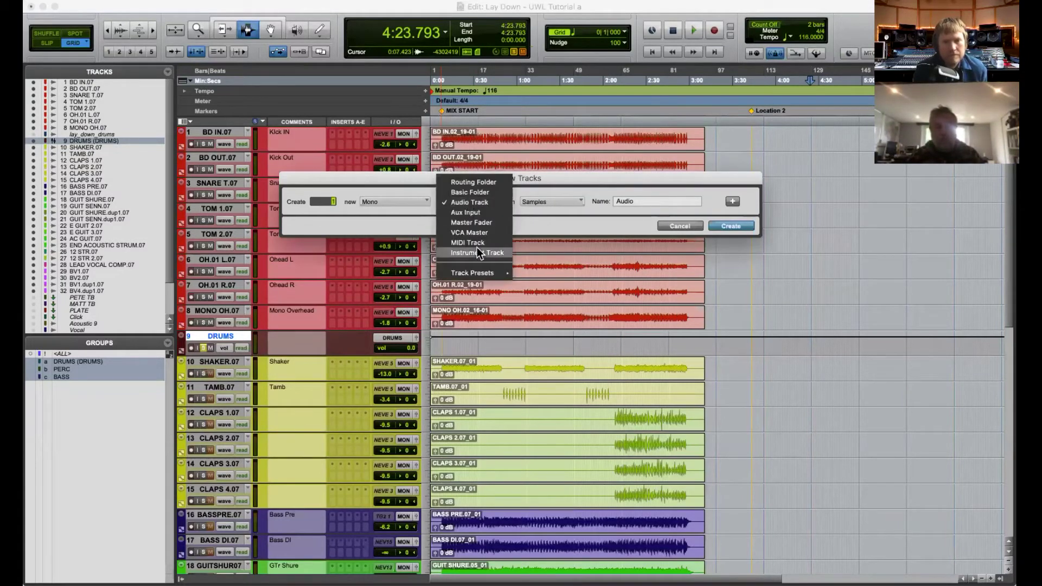
pyautogui.click(470, 232)
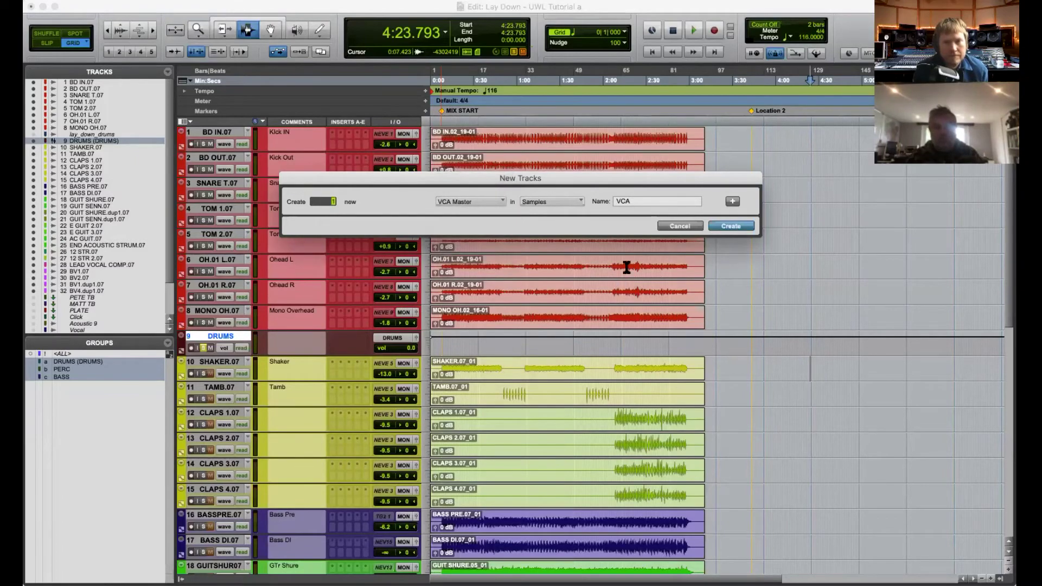
pyautogui.press('Return')
pyautogui.moveTo(228, 363); pyautogui.dragTo(229, 534)
# - Rename the second VCA master PERC VCA and assign it to the PERC group
pyautogui.doubleClick(222, 515)
pyautogui.write('P')
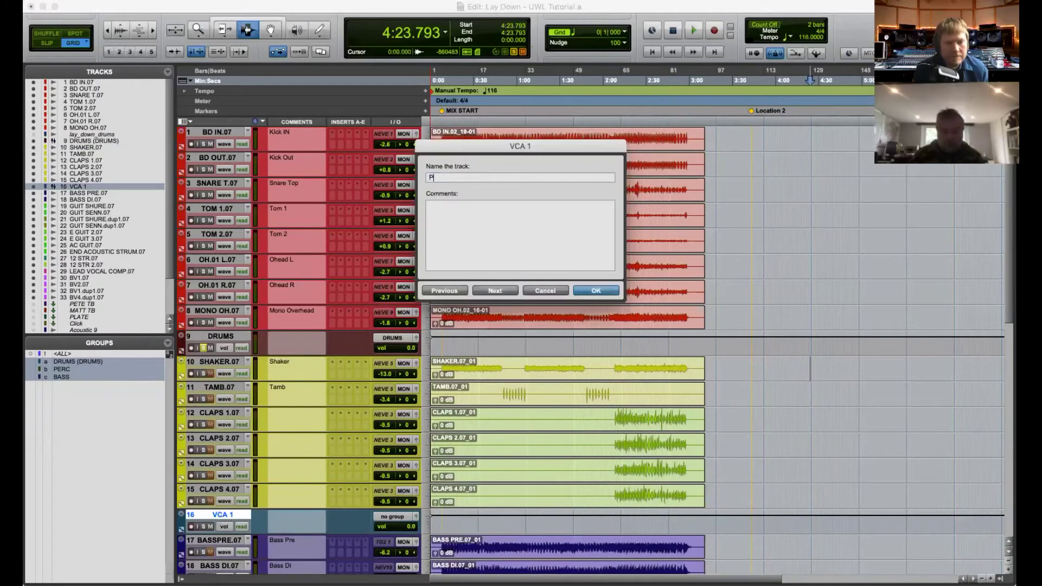
pyautogui.write('ERC VCA')
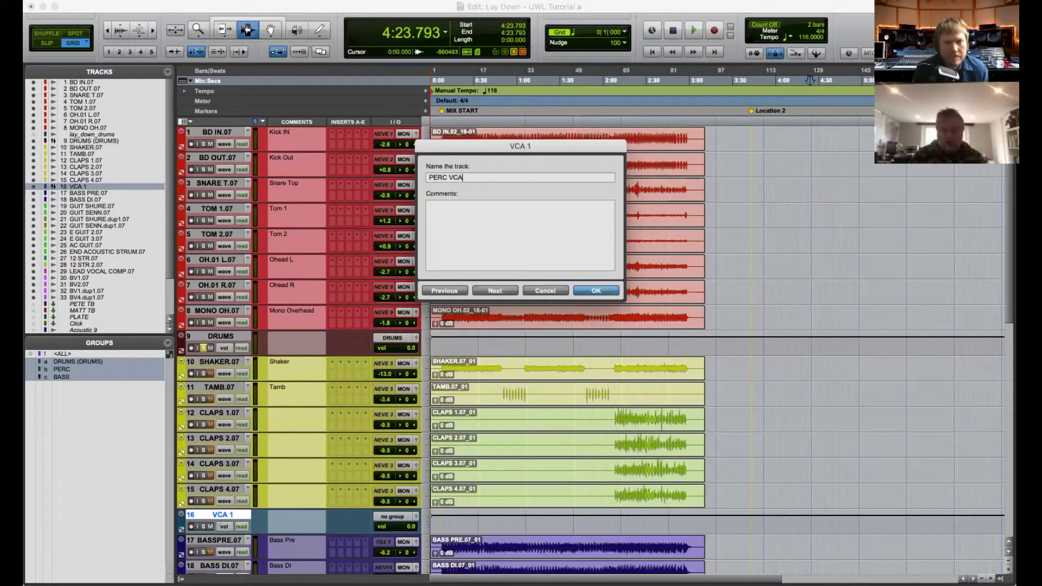
pyautogui.press('Return')
pyautogui.click(394, 517)
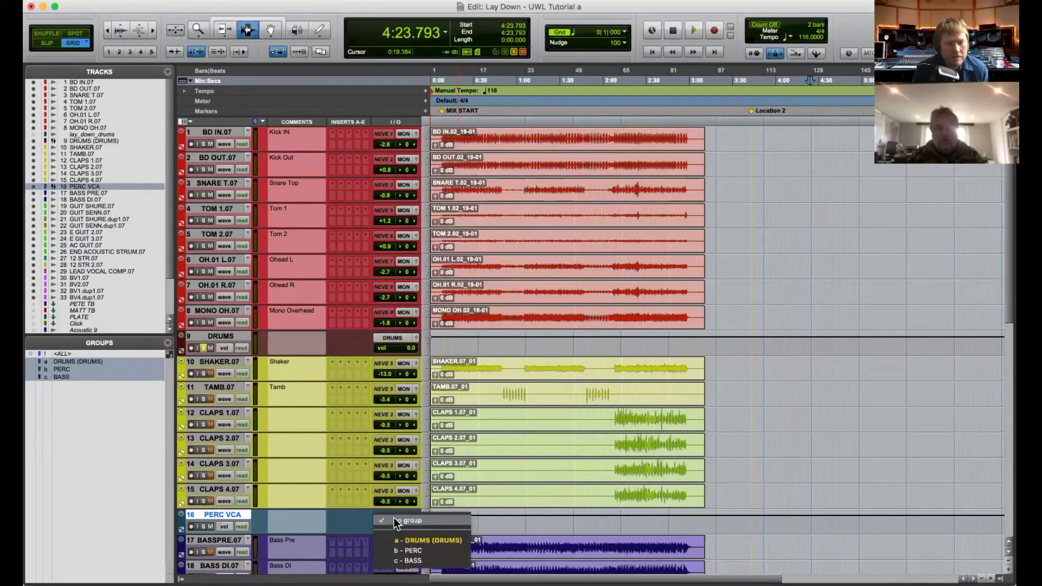
pyautogui.click(408, 551)
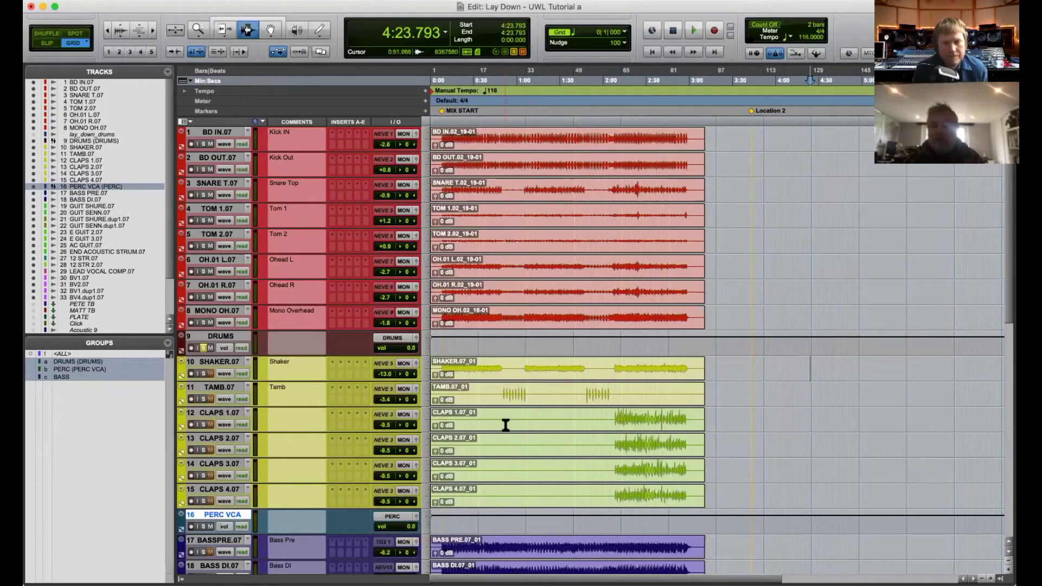
# - Turn off solo on the DRUMS VCA, and switch the PERC VCA's solo on and off again
pyautogui.click(203, 348)
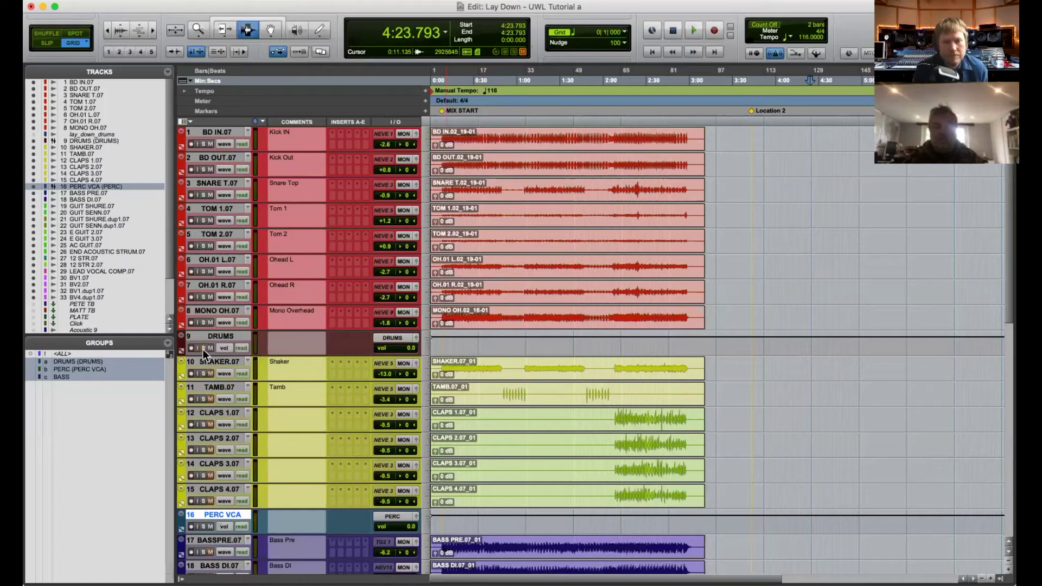
pyautogui.click(204, 526)
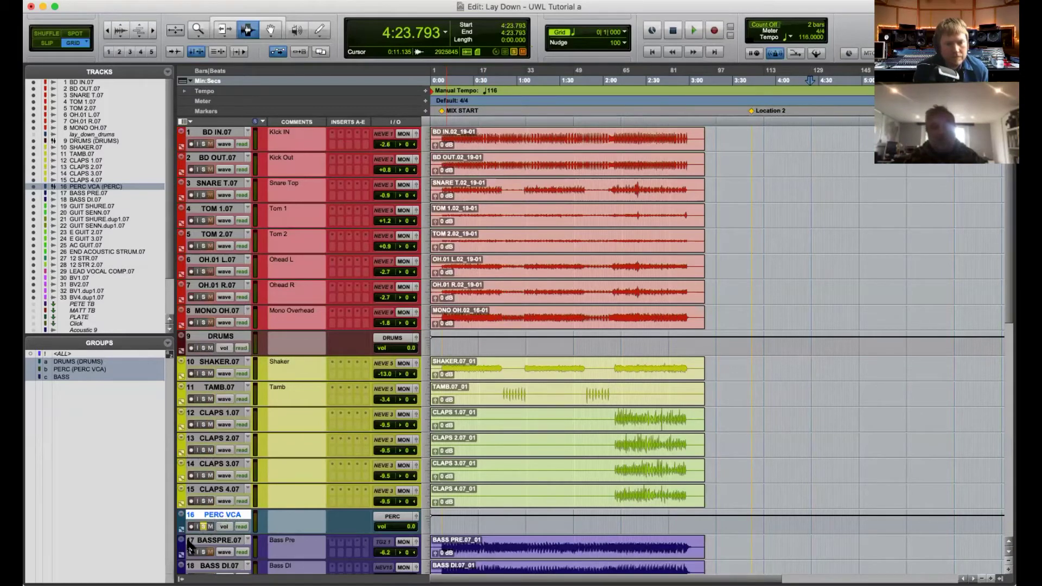
pyautogui.click(204, 526)
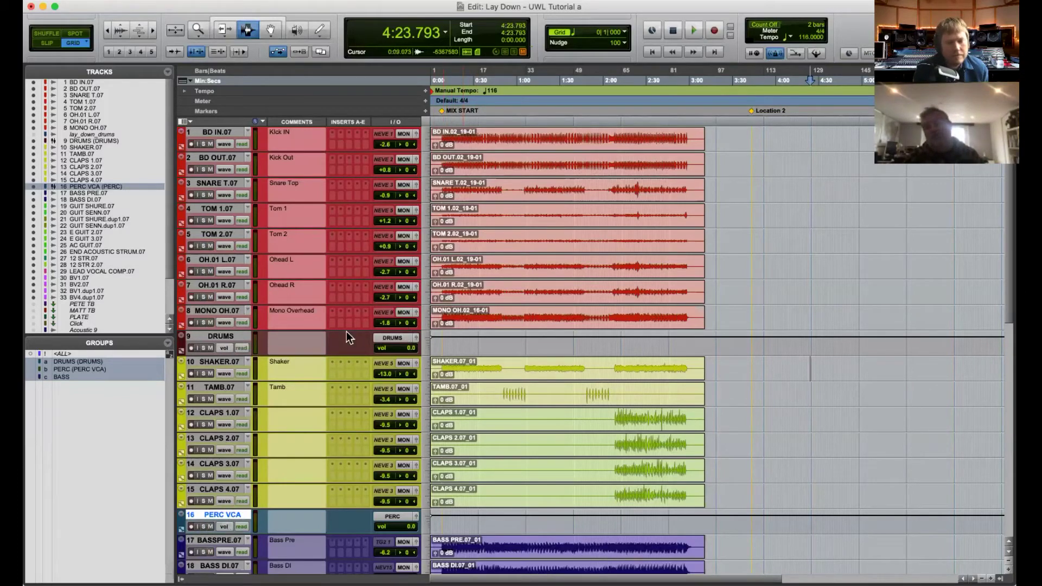
# - Open the color palette for the DRUMS VCA track and try a bright red and a dark red on it
pyautogui.click(228, 339)
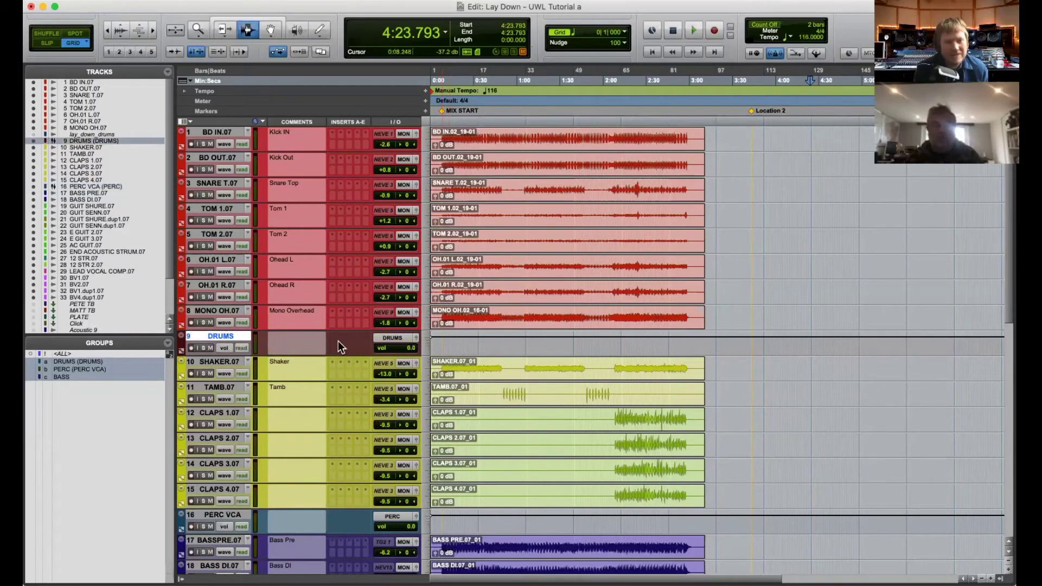
pyautogui.click(419, 1)
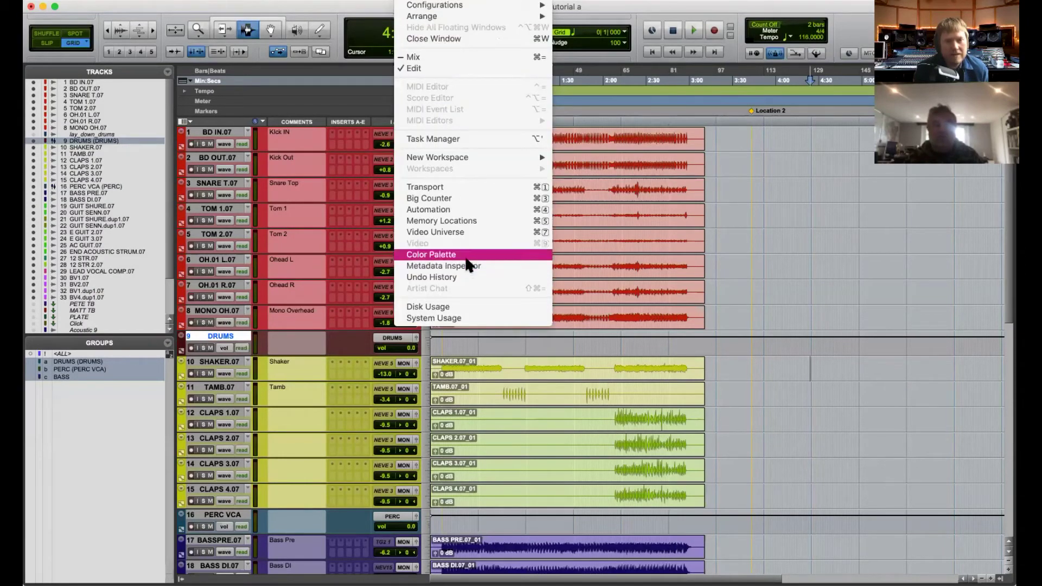
pyautogui.click(470, 255)
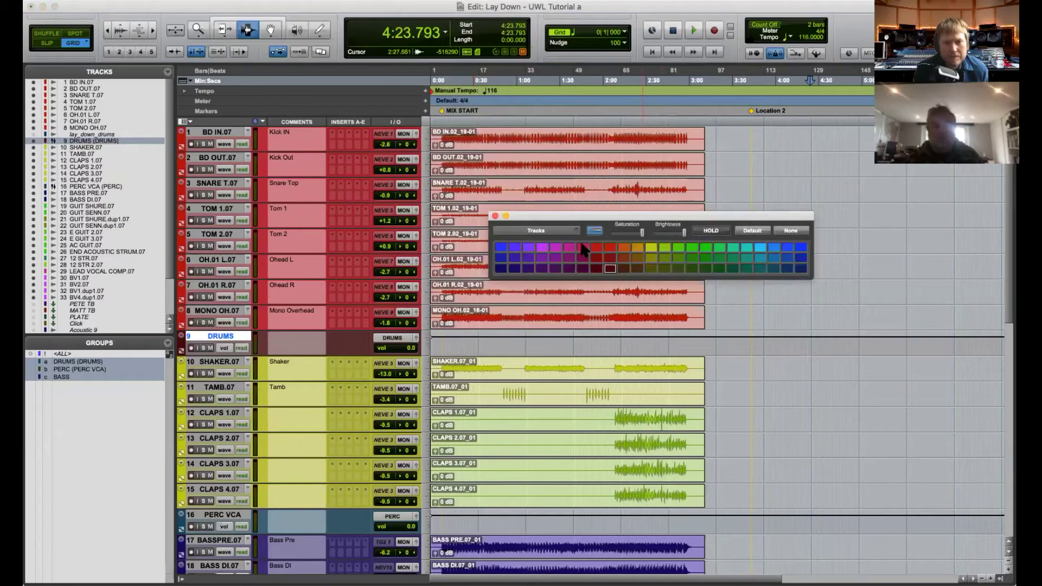
pyautogui.click(583, 269)
pyautogui.click(597, 247)
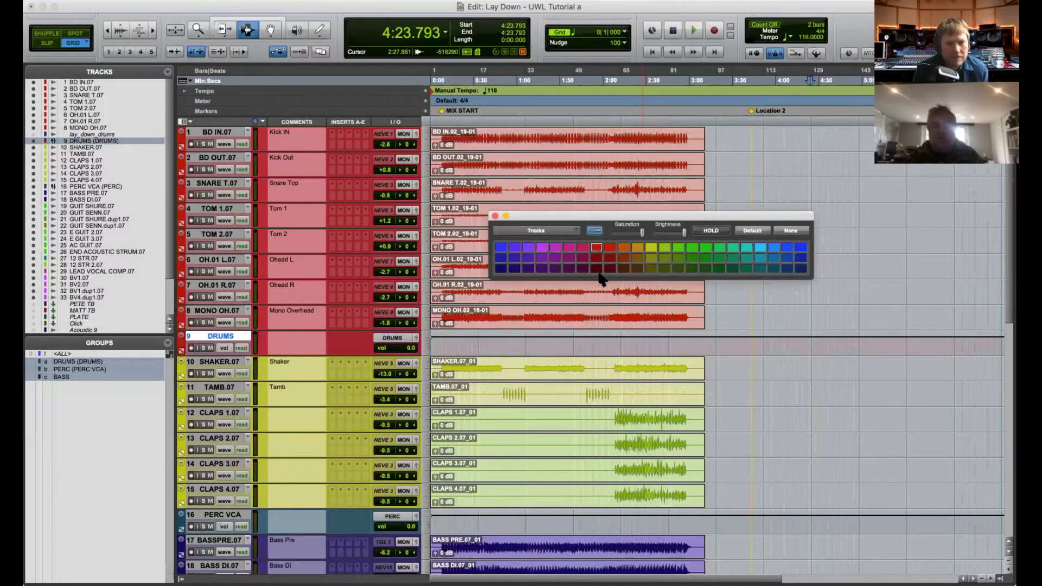
pyautogui.click(597, 268)
# - Enter the comment DRUMS VCA for the DRUMS VCA master track
pyautogui.click(278, 341)
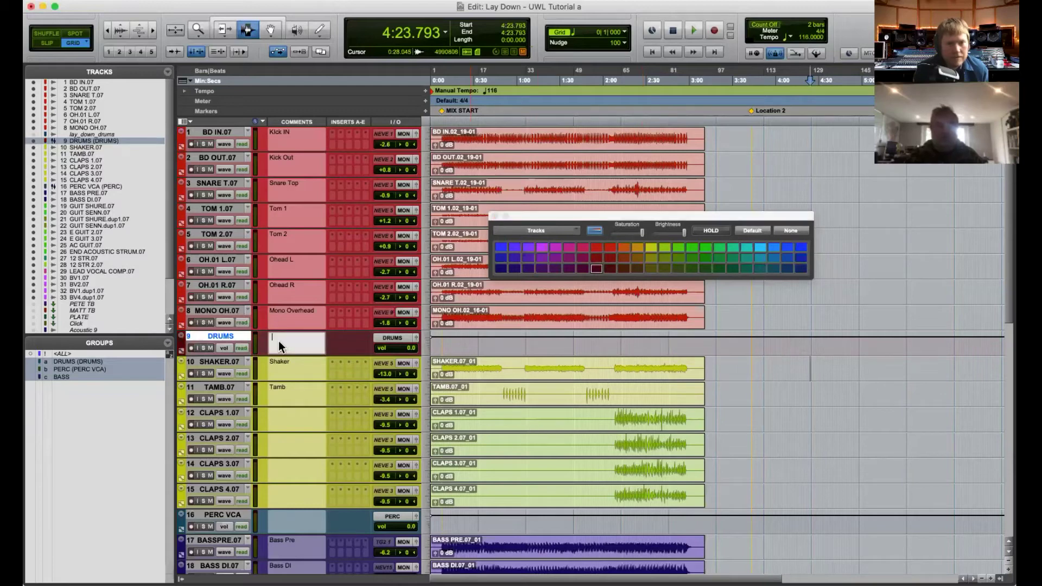
pyautogui.write('DRUM')
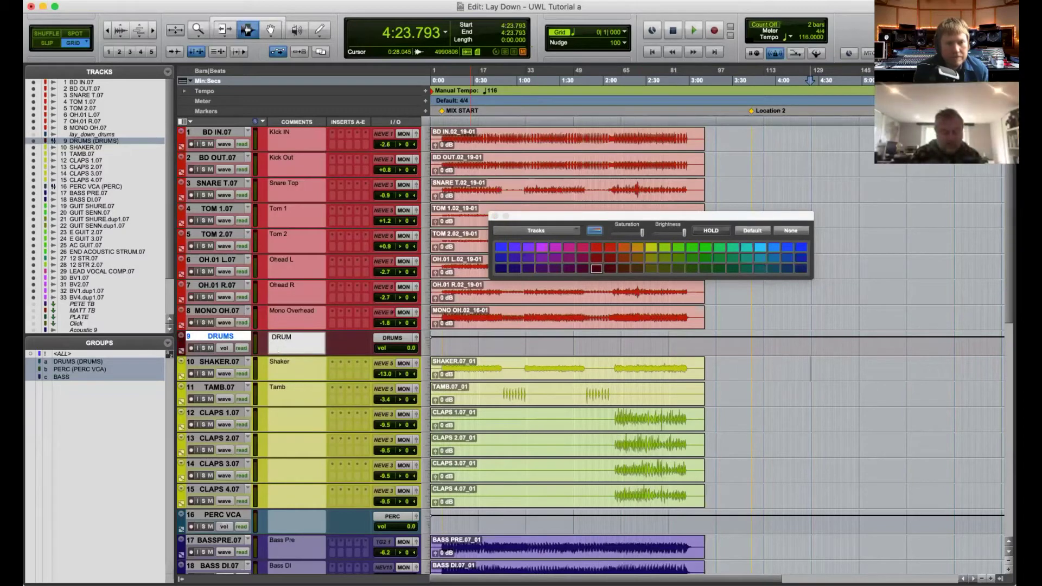
pyautogui.write('S VCA')
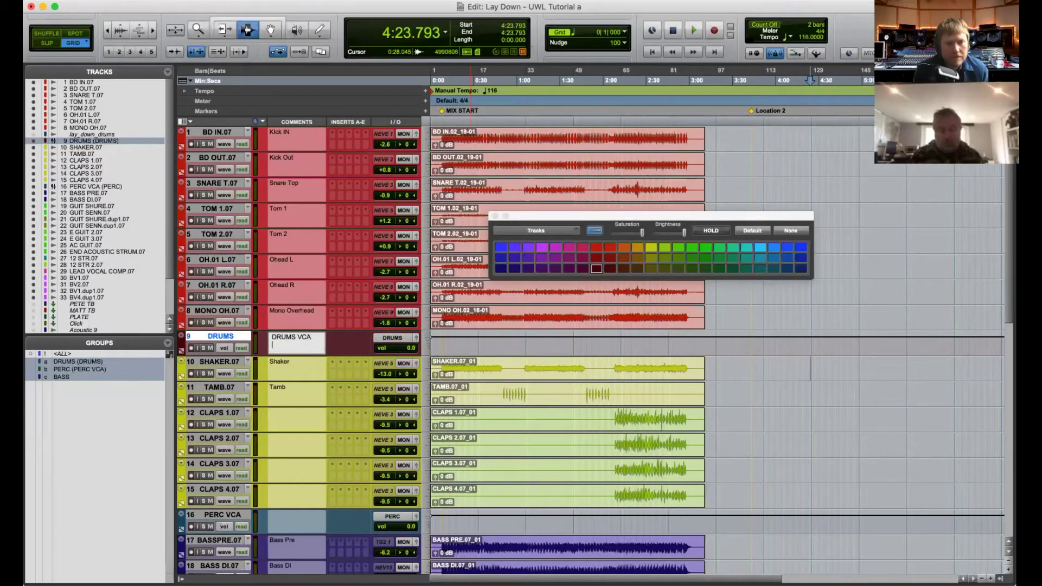
pyautogui.click(213, 363)
# - Color both the DRUMS and PERC VCA master tracks orange
pyautogui.click(200, 334)
pyautogui.click(624, 247)
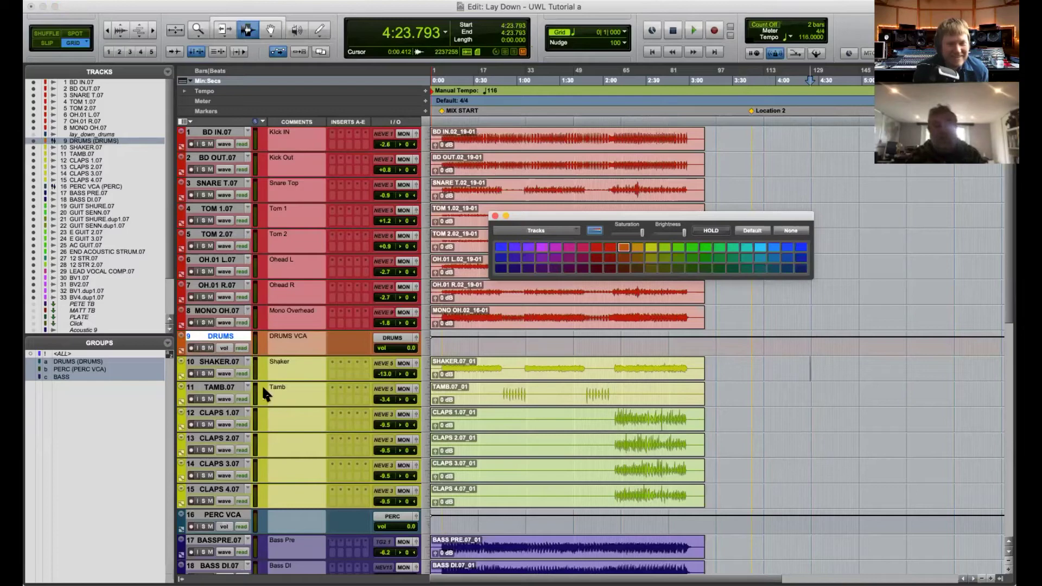
pyautogui.click(223, 515)
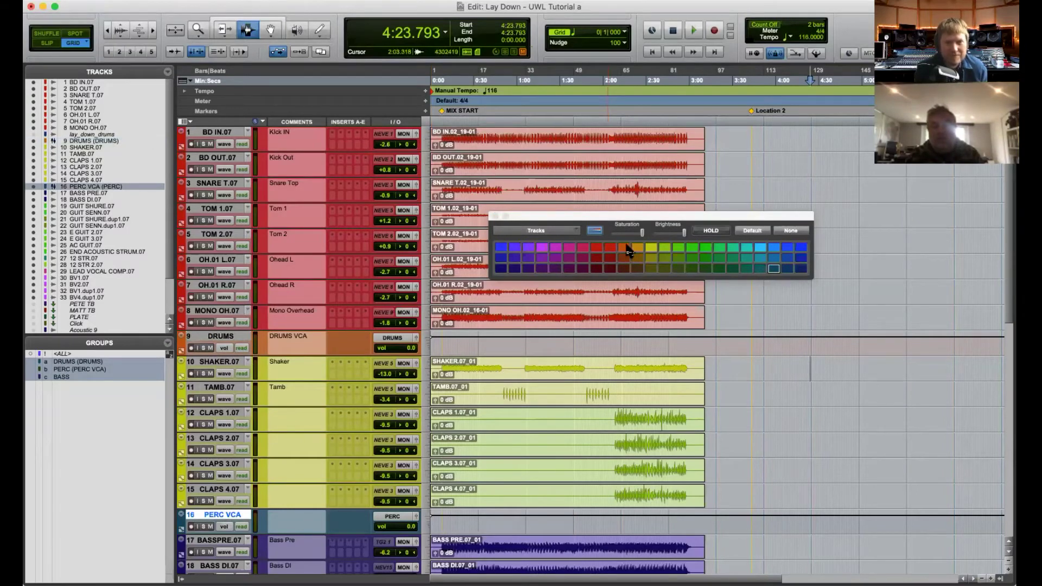
pyautogui.click(626, 248)
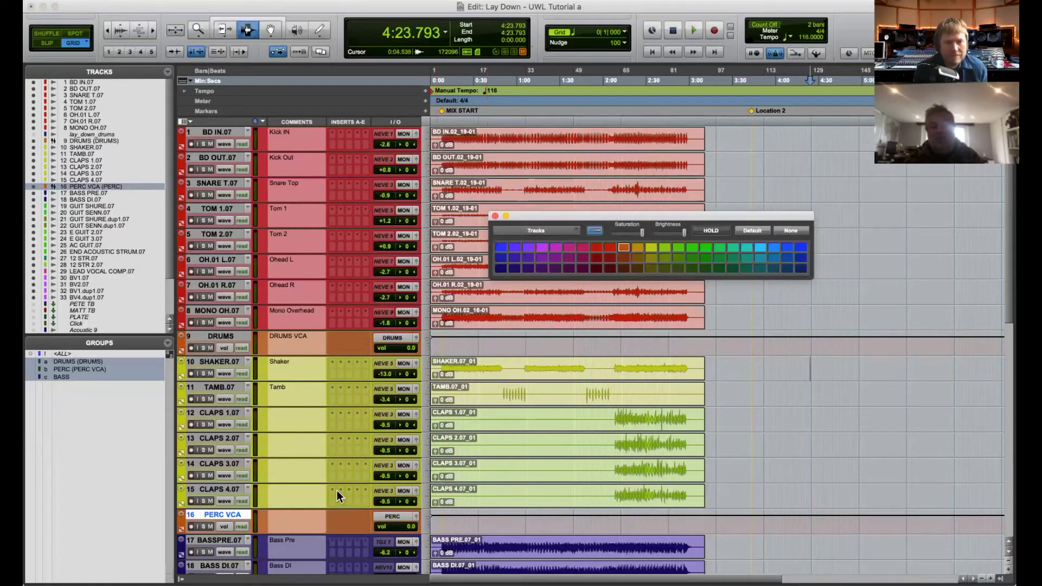
# - Switch the DRUMS VCA's solo on and off again, and close the color palette
pyautogui.click(205, 348)
pyautogui.click(207, 348)
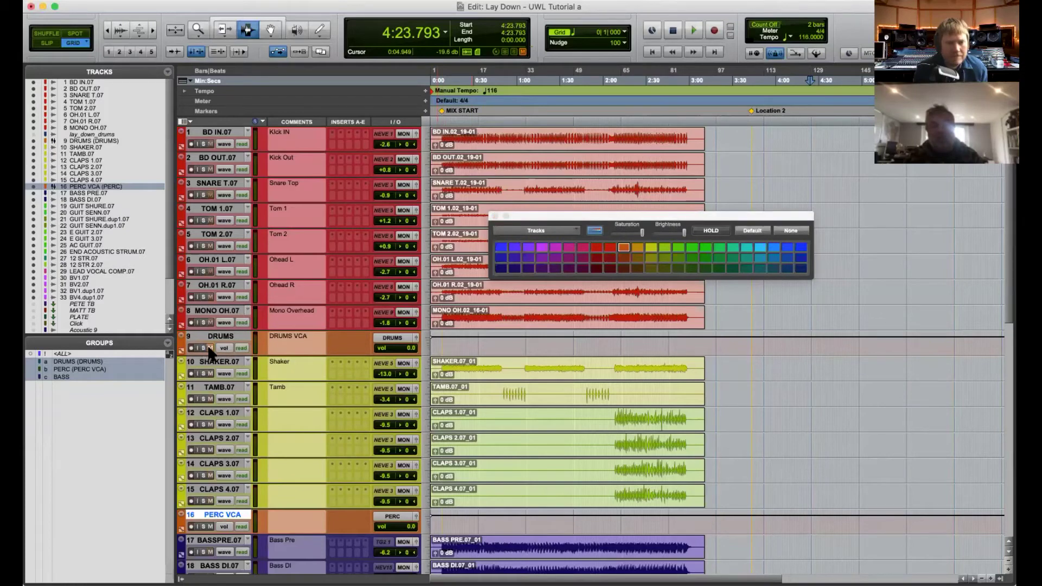
pyautogui.click(207, 348)
pyautogui.click(204, 347)
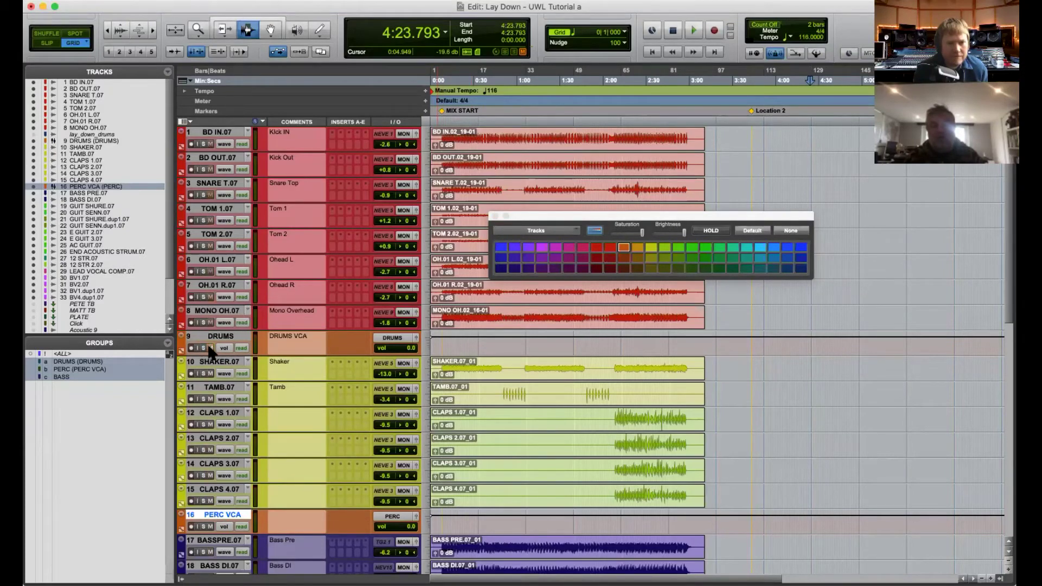
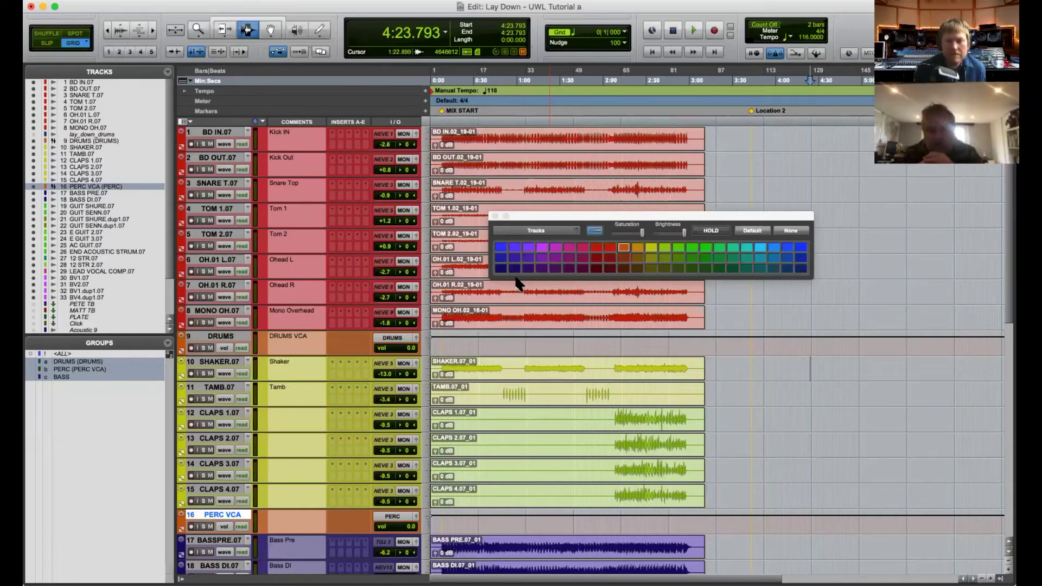
pyautogui.click(494, 216)
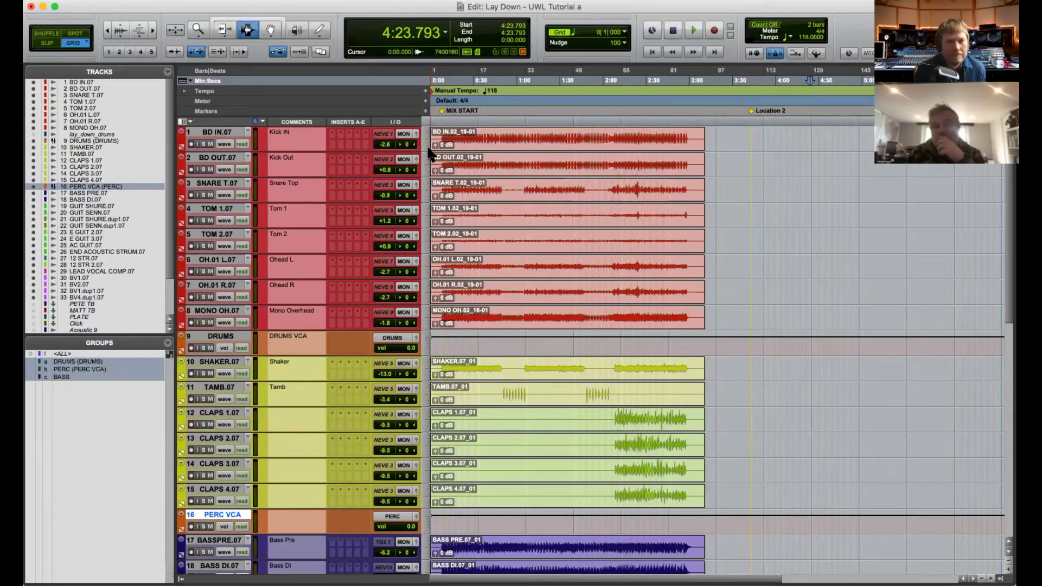
# - Create a new Basic Folder track and move it above BD IN.07 as the first track in the session
pyautogui.press('super+shift+n')
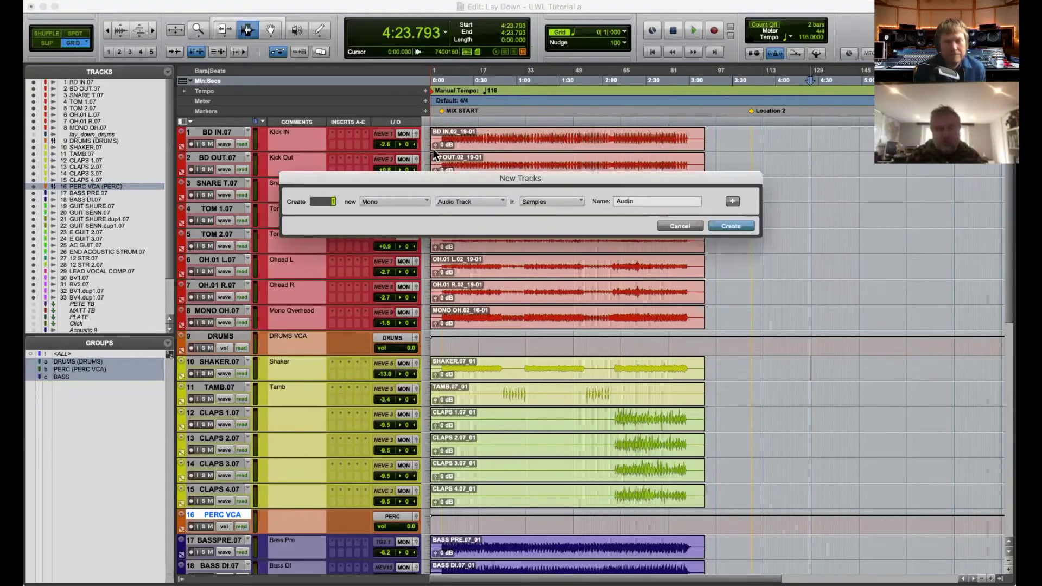
pyautogui.click(507, 199)
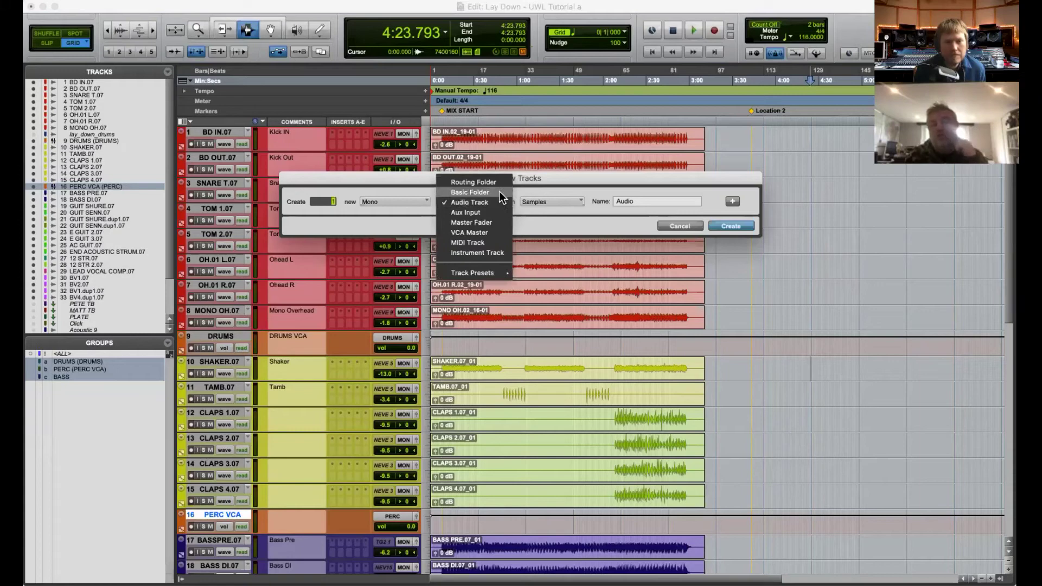
pyautogui.click(488, 193)
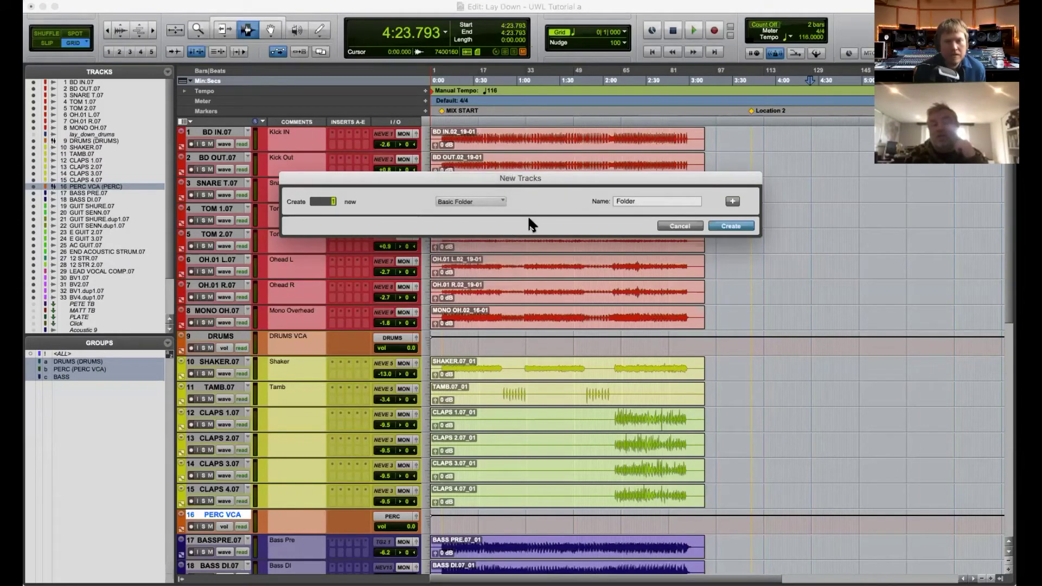
pyautogui.click(752, 230)
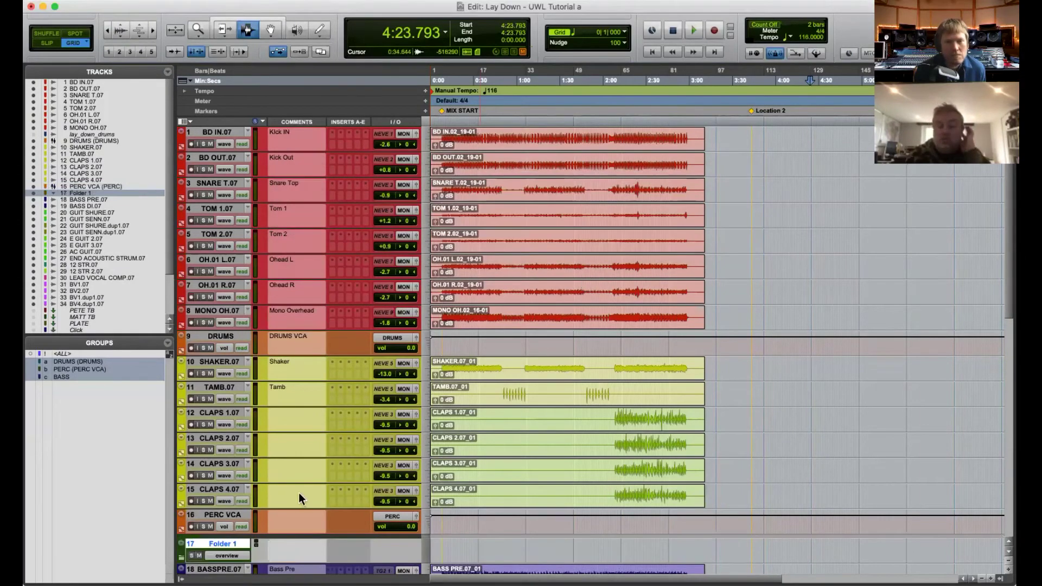
pyautogui.moveTo(223, 549); pyautogui.dragTo(212, 125)
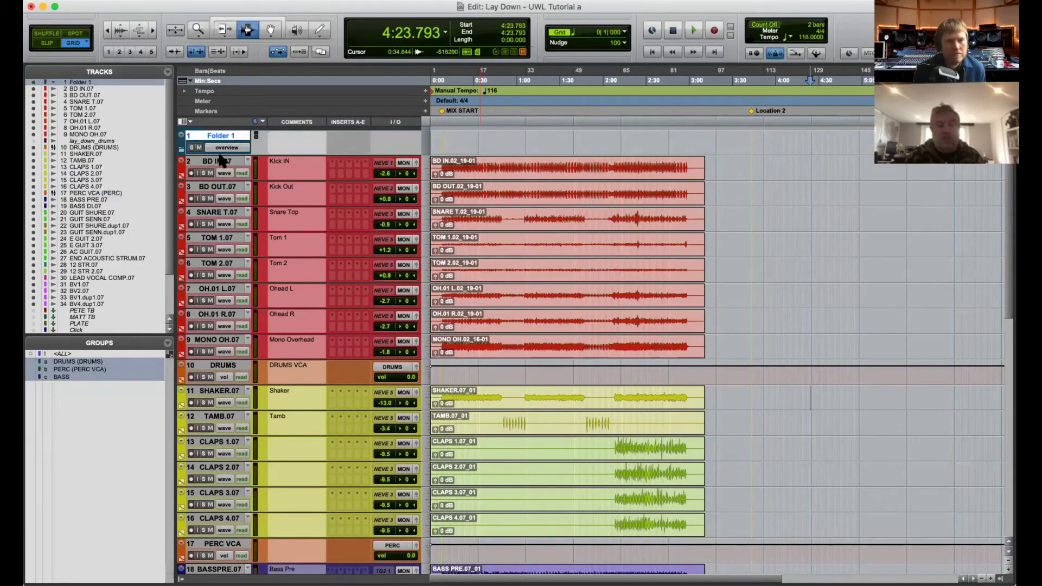
# - Move the drum tracks from BD IN.07 through MONO OH.07 into the new folder and collapse it
pyautogui.click(220, 161)
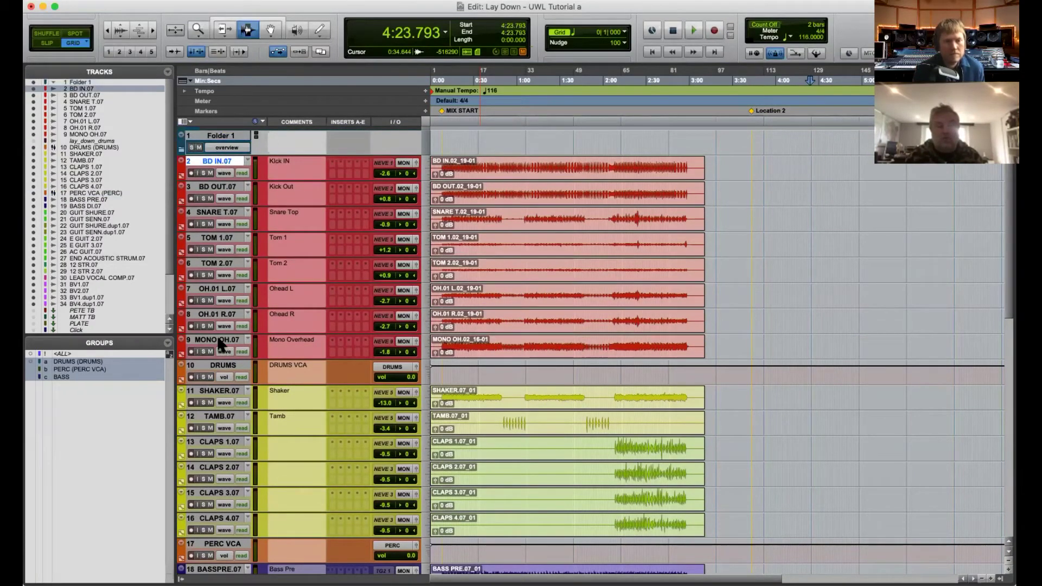
pyautogui.keyDown('shift'); pyautogui.click(219, 341); pyautogui.keyUp('shift')
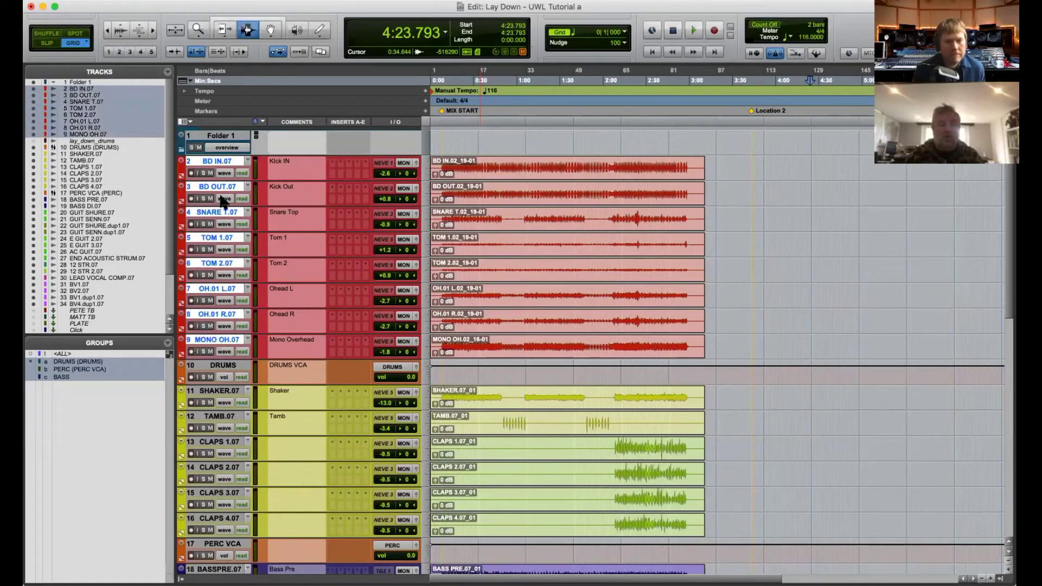
pyautogui.moveTo(214, 135); pyautogui.dragTo(214, 132)
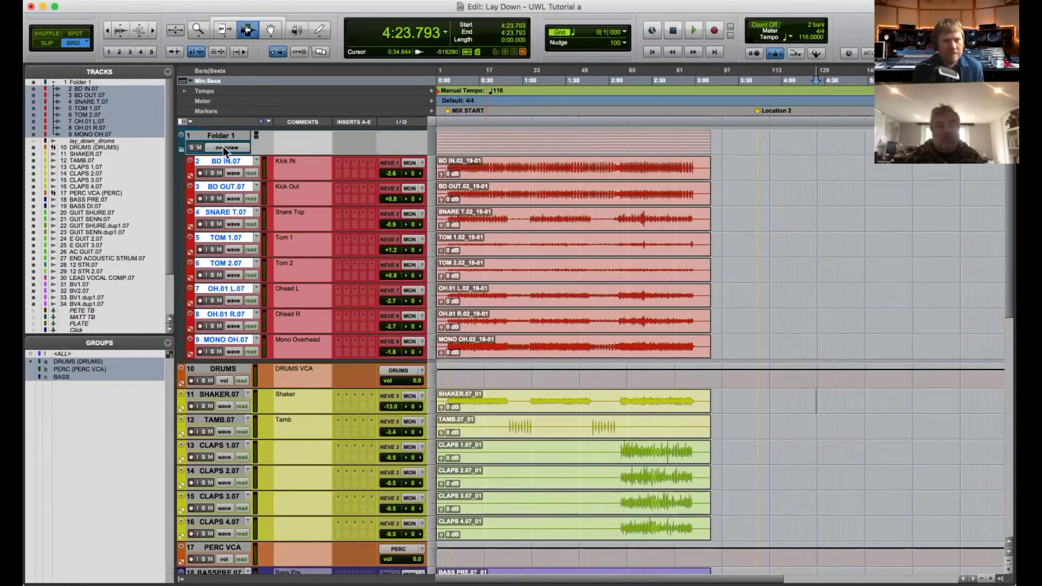
pyautogui.click(181, 135)
# - Rename the drum folder track DRUMS f, and expand and collapse it to check its contents
pyautogui.doubleClick(209, 136)
pyautogui.write('DRUMS')
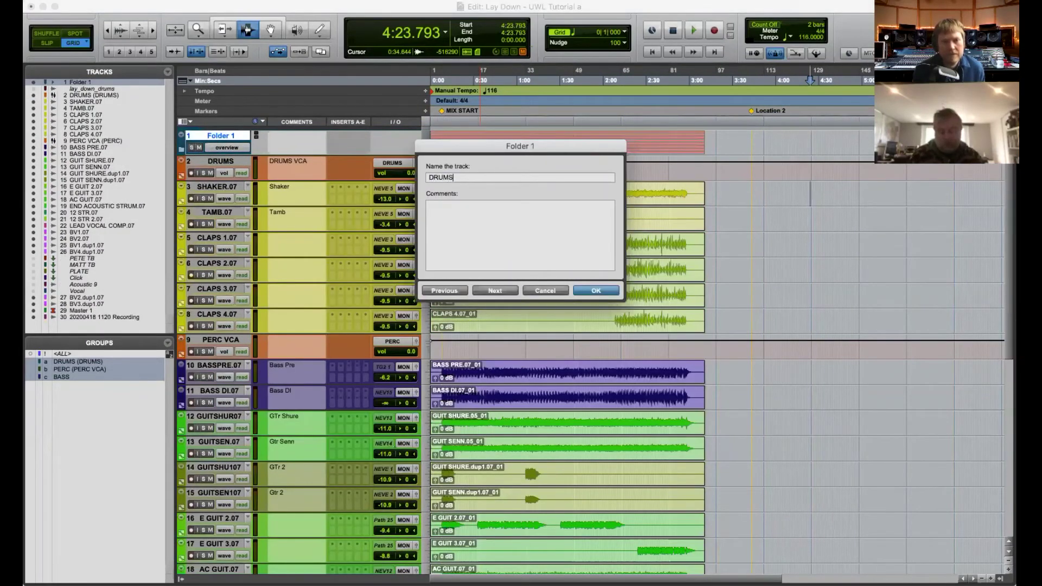
pyautogui.press('Return')
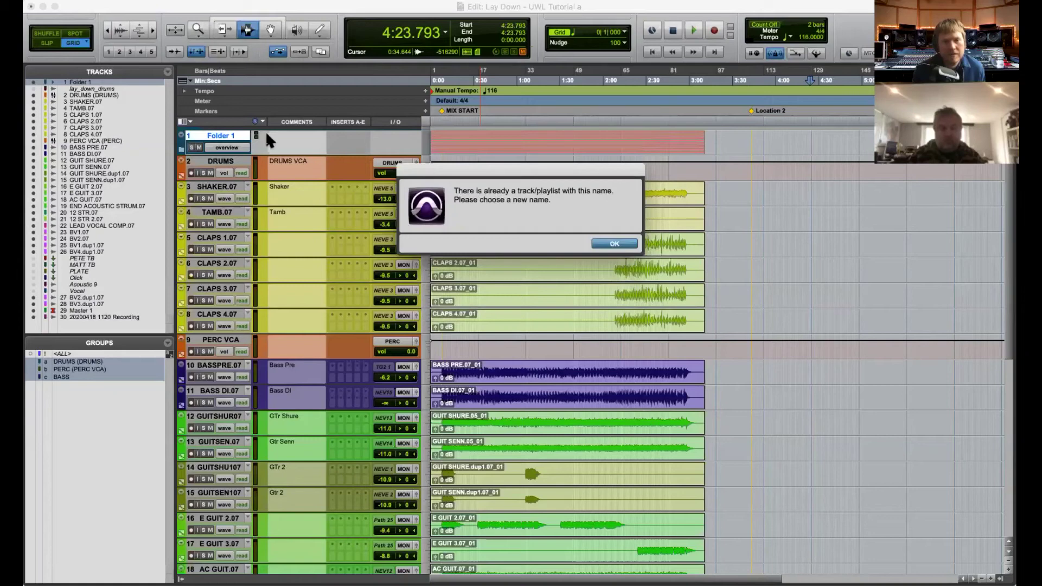
pyautogui.click(630, 243)
pyautogui.click(465, 177)
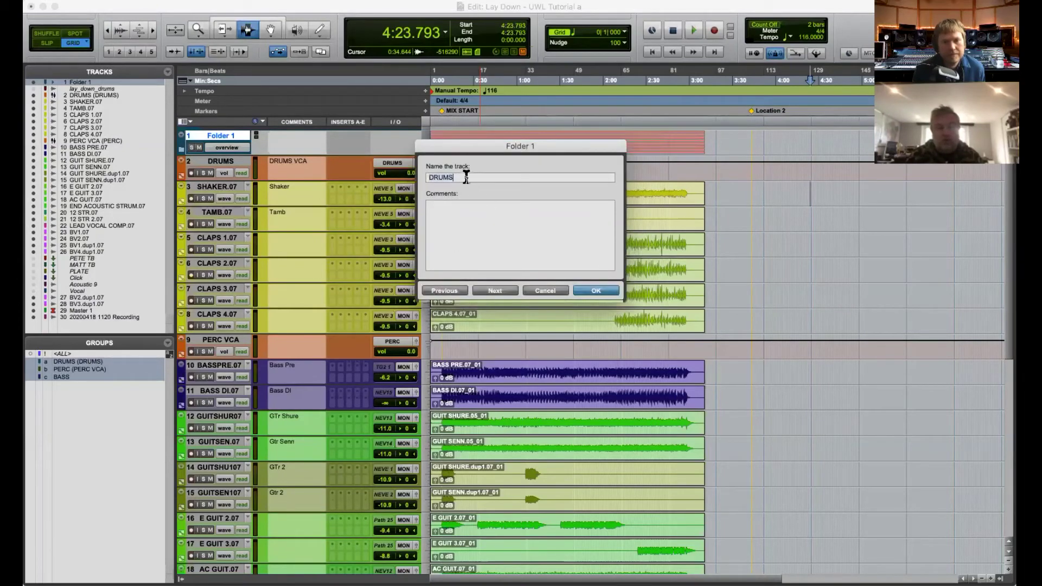
pyautogui.write('f')
pyautogui.press('Return')
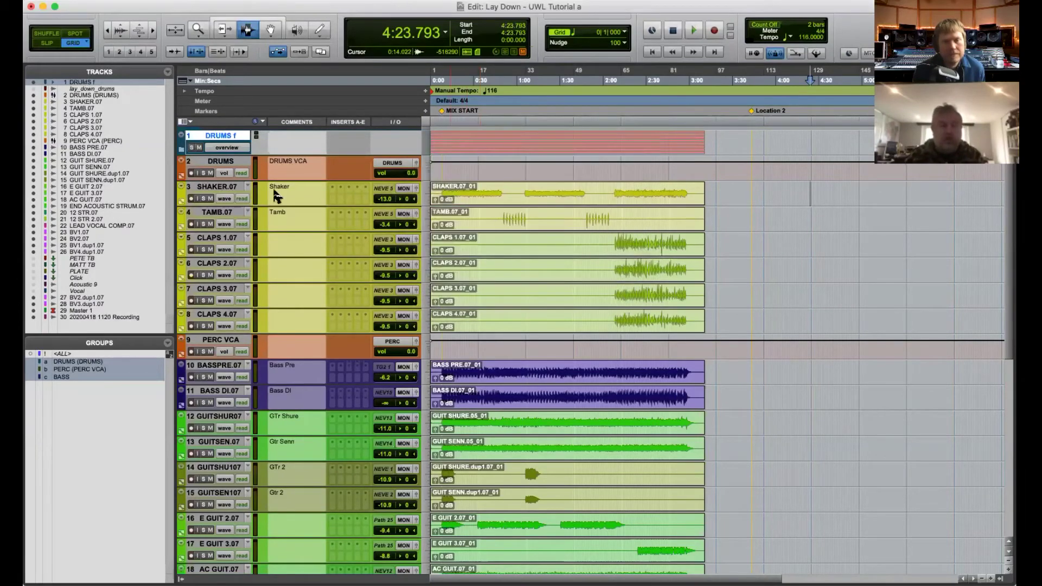
pyautogui.click(182, 150)
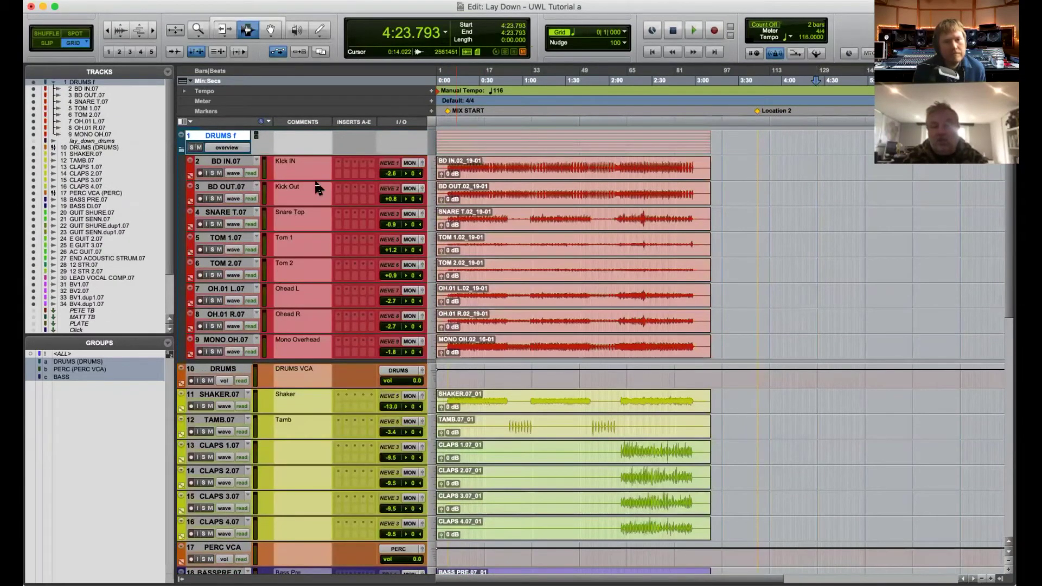
pyautogui.click(182, 150)
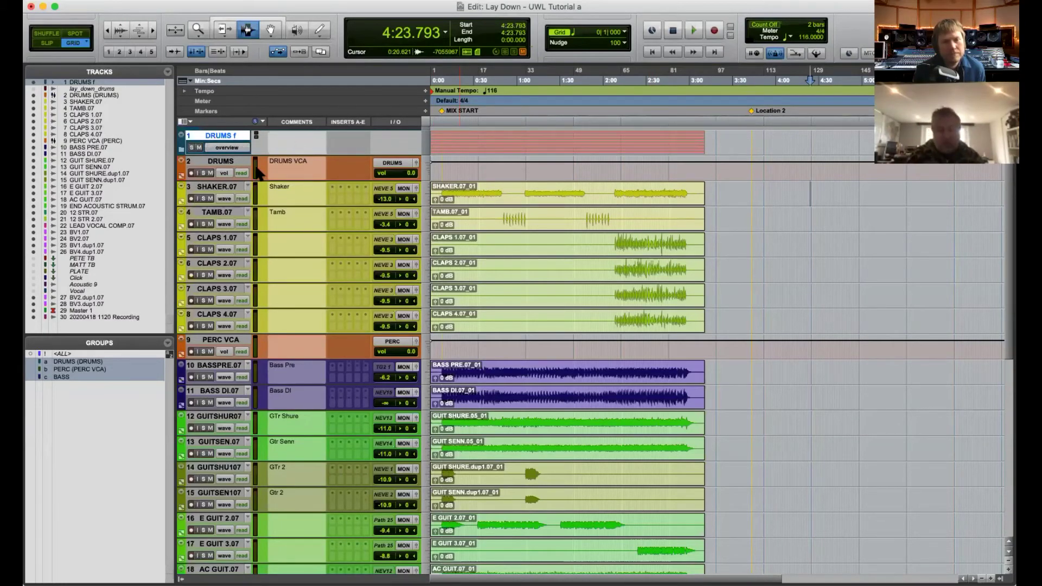
# - Create one new stereo Routing Folder track below the DRUMS f folder
pyautogui.press('super+shift+n')
pyautogui.click(480, 202)
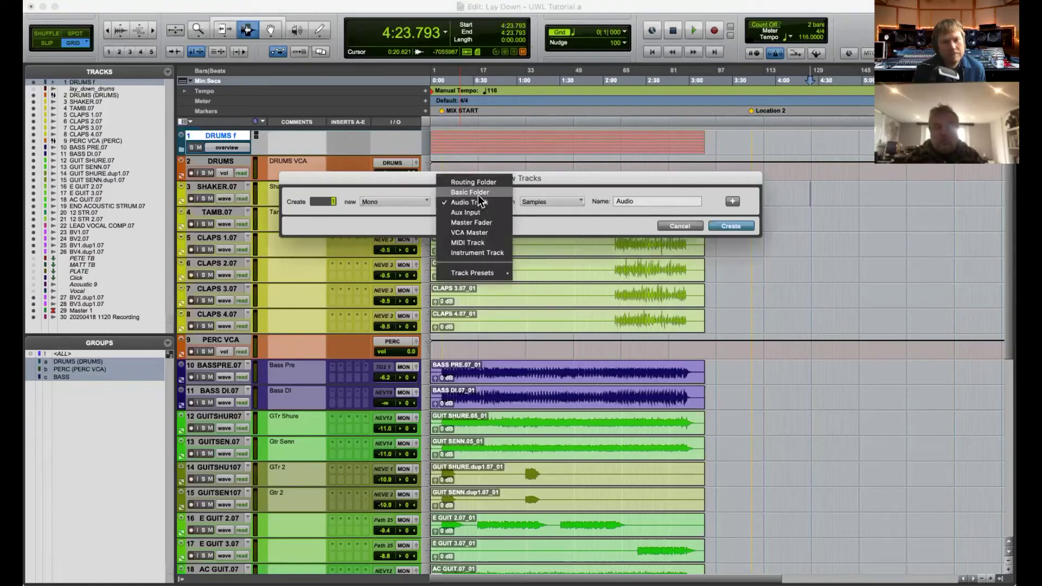
pyautogui.click(476, 180)
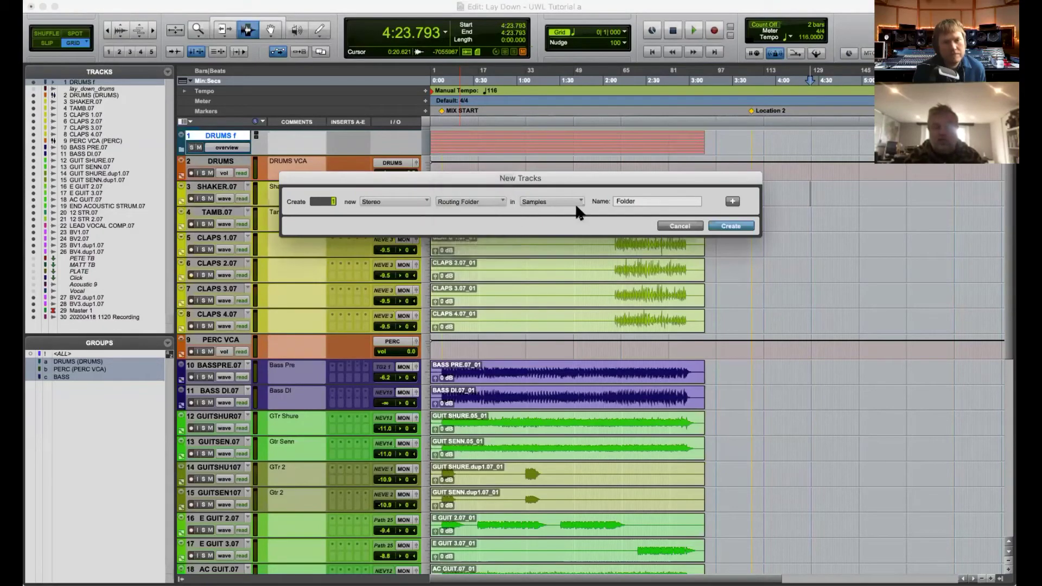
pyautogui.click(727, 226)
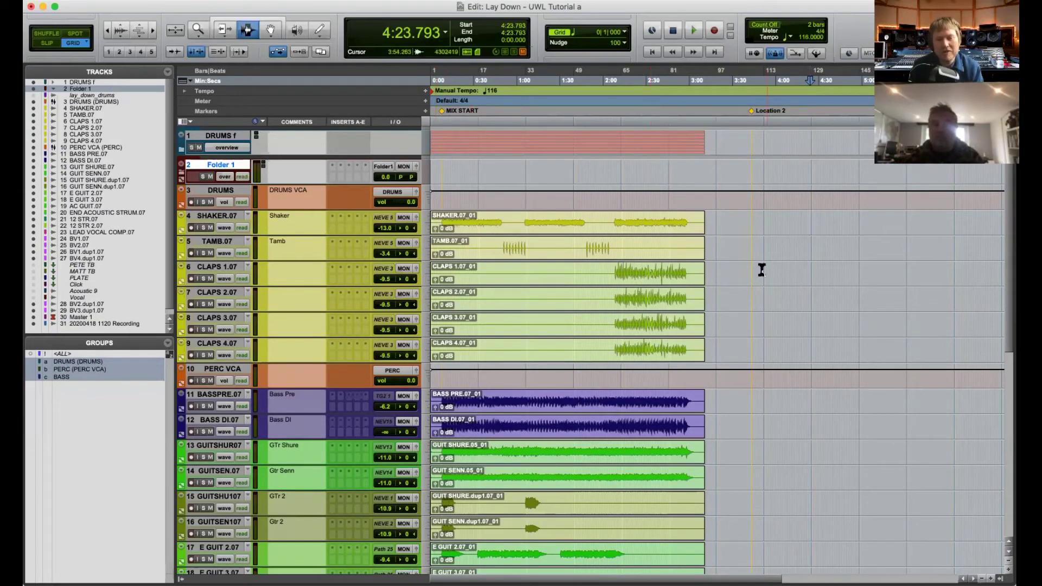
pyautogui.click(744, 246)
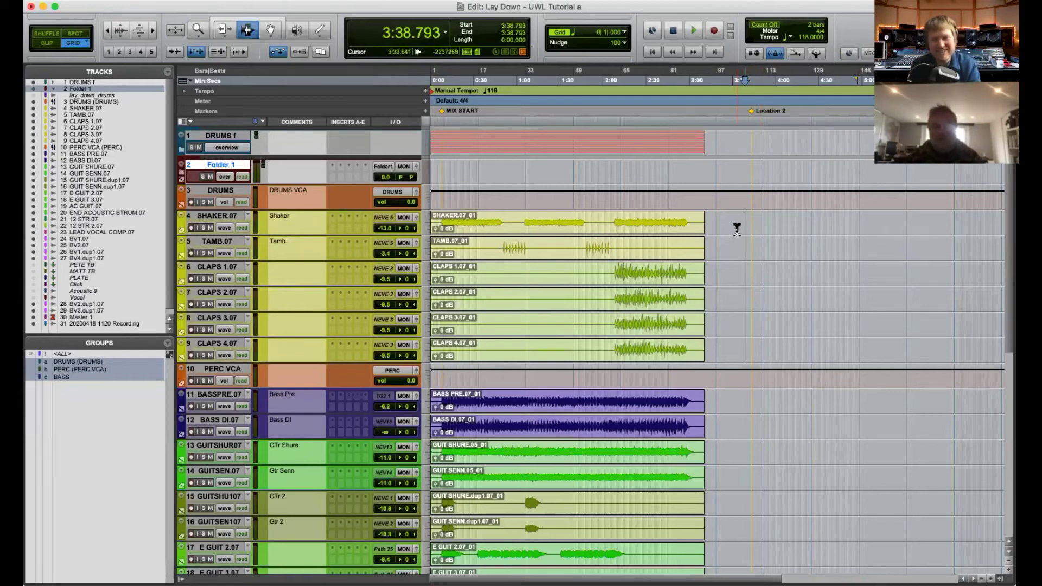
pyautogui.click(714, 228)
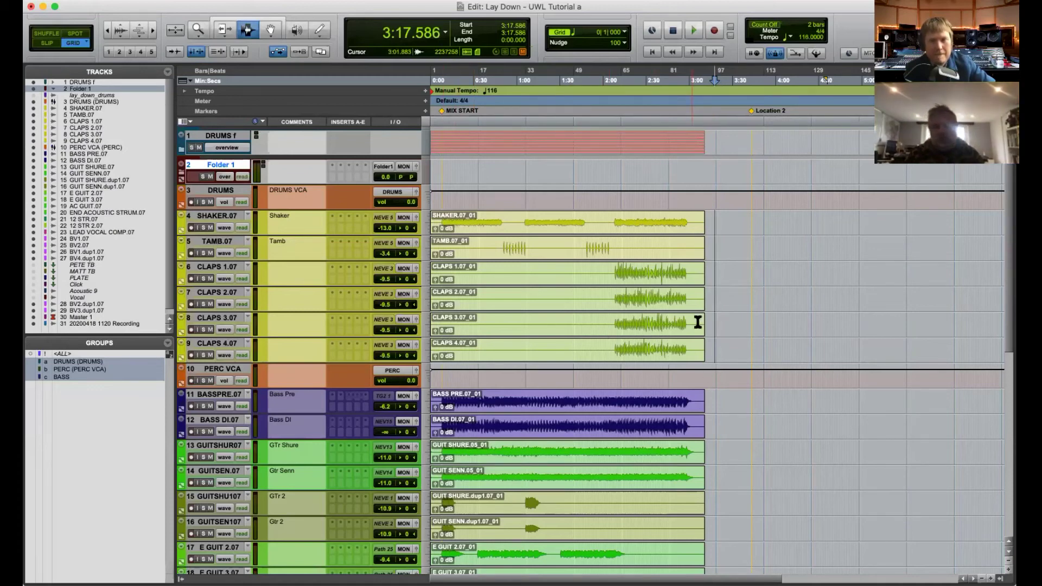
# - Solo the percussion tracks through the PERC VCA, and turn the solo off again
pyautogui.click(204, 380)
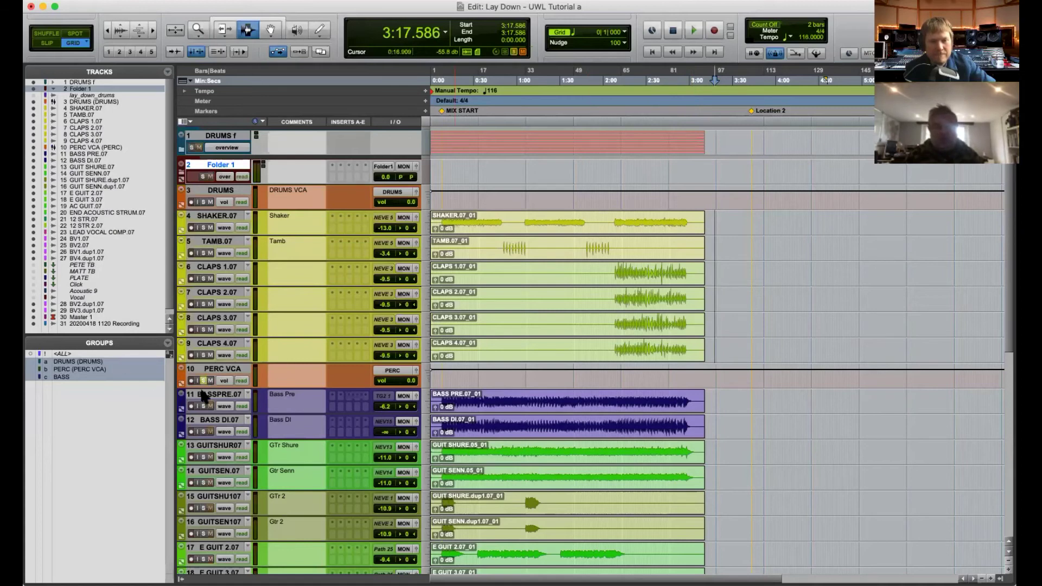
pyautogui.click(204, 380)
pyautogui.click(203, 380)
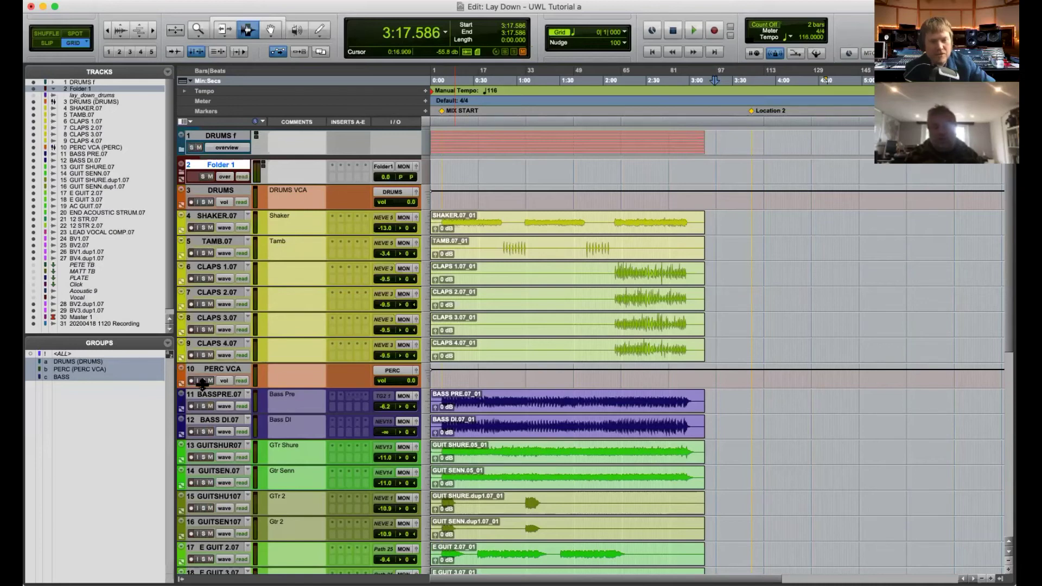
pyautogui.click(204, 381)
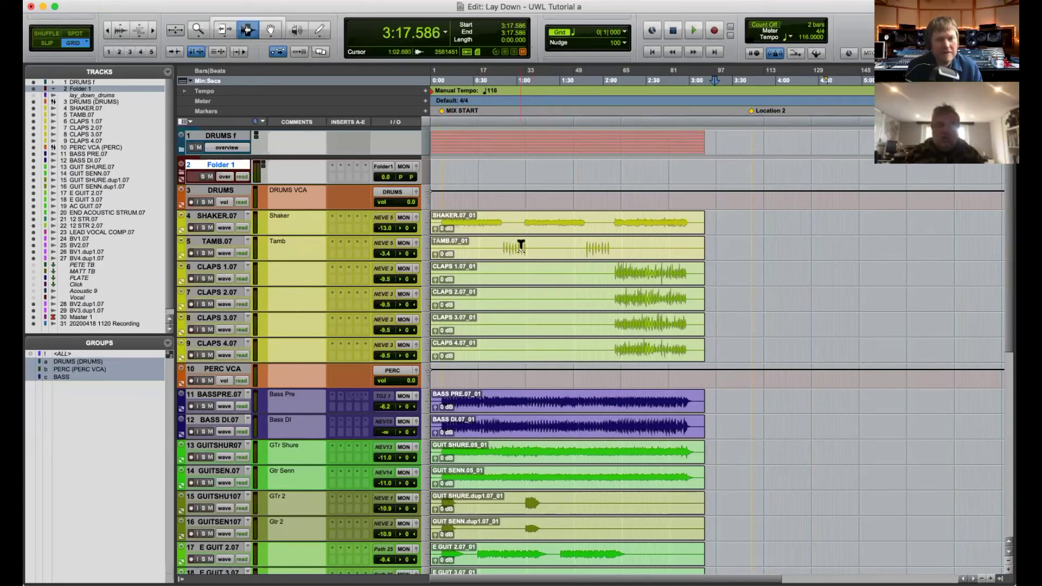
pyautogui.scroll(-2, 450, 209)
pyautogui.scroll(2, 449, 207)
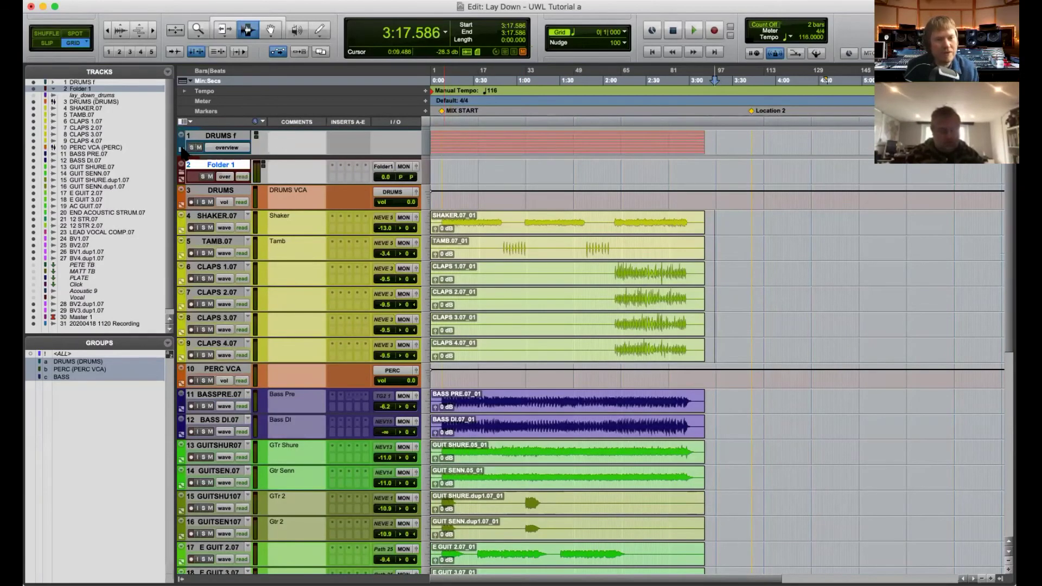
# - Undo the recent folder changes until the drum tracks are out of the folder, and delete the Folder 1 track below MONO OH.07
pyautogui.press('super+z')
pyautogui.press('super+z')
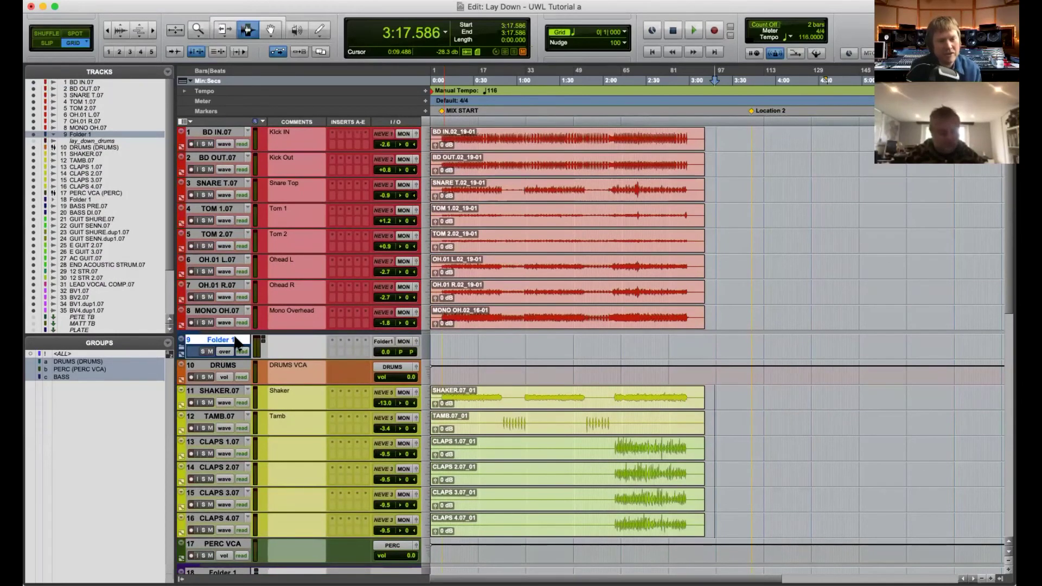
pyautogui.press('super+z')
pyautogui.press('super+z')
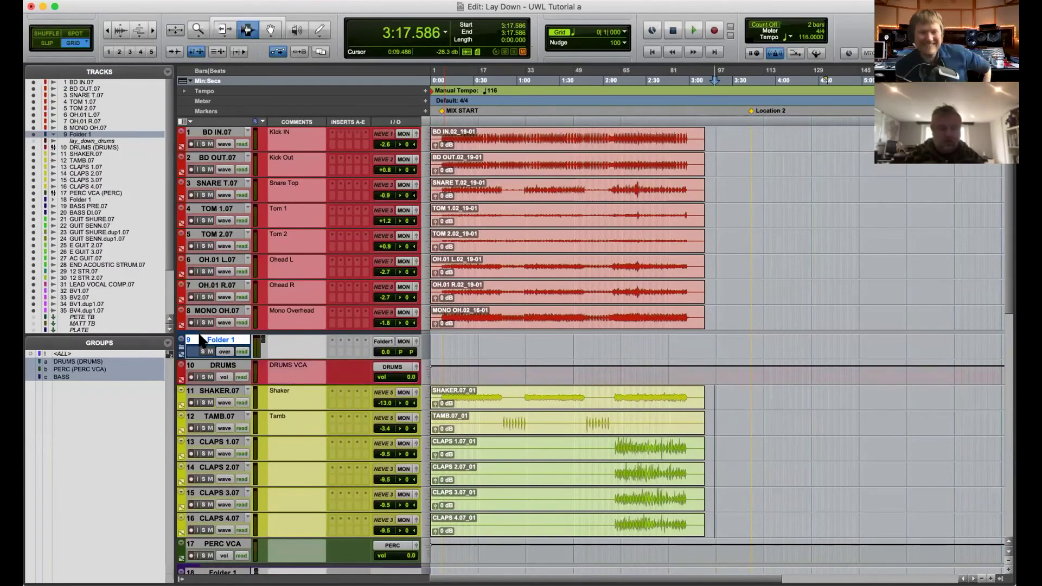
pyautogui.rightClick(203, 335)
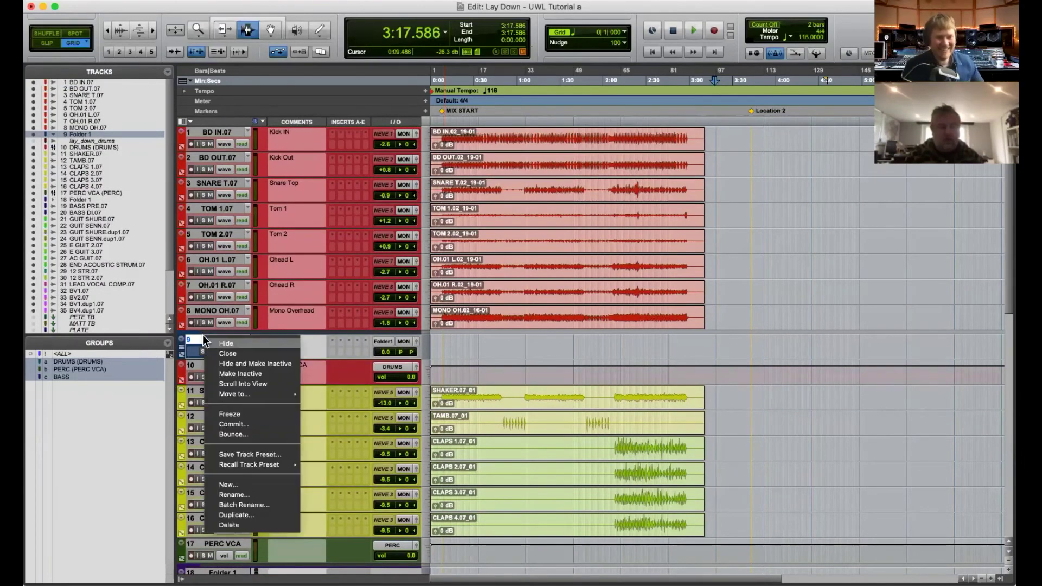
pyautogui.click(253, 526)
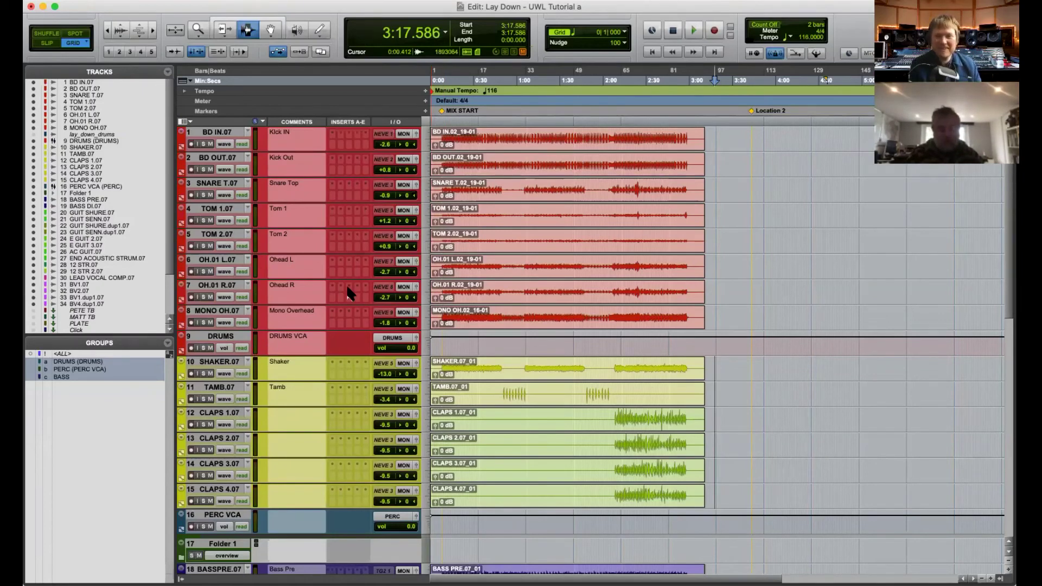
# - Create one new stereo Aux Input track and place it between MONO OH.07 and the DRUMS VCA
pyautogui.press('super+shift+n')
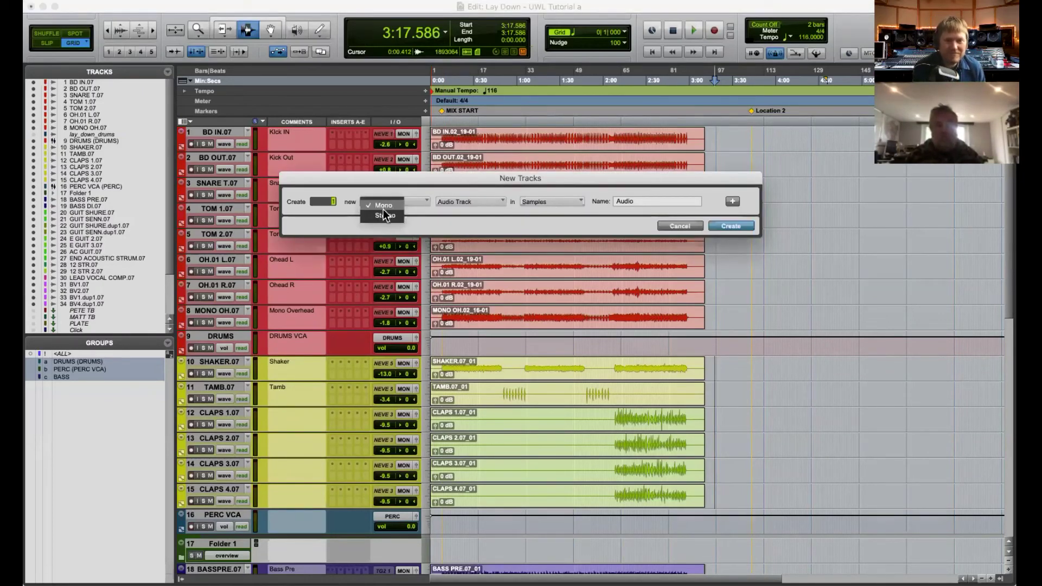
pyautogui.click(386, 215)
pyautogui.click(458, 202)
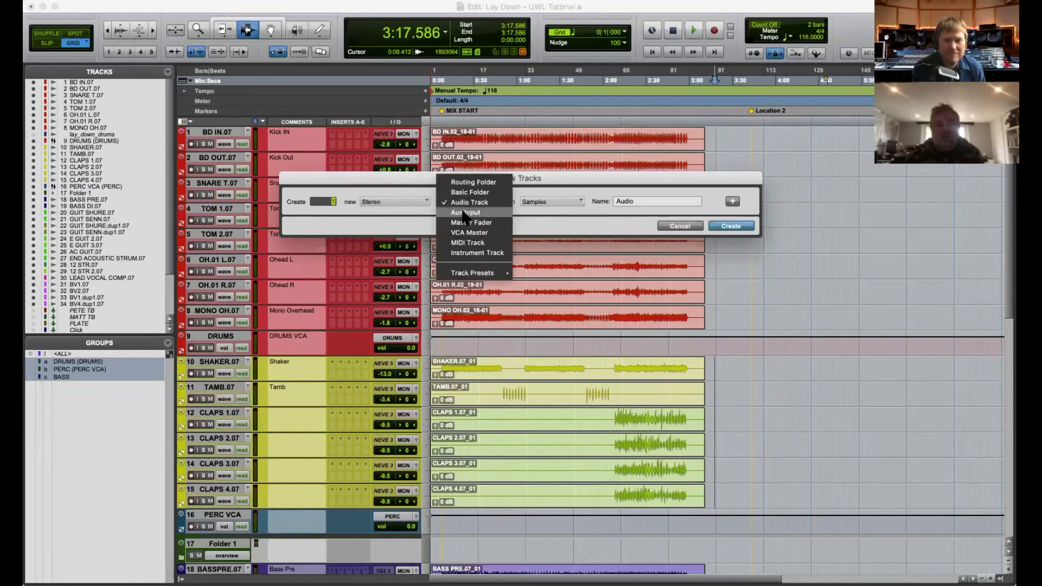
pyautogui.click(463, 213)
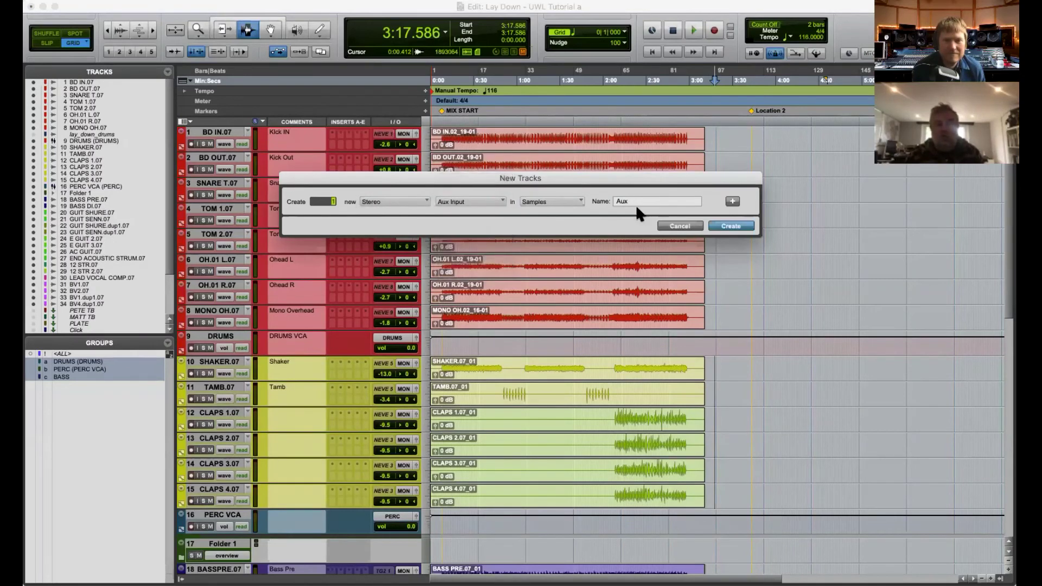
pyautogui.click(731, 226)
pyautogui.scroll(-15, 232, 443)
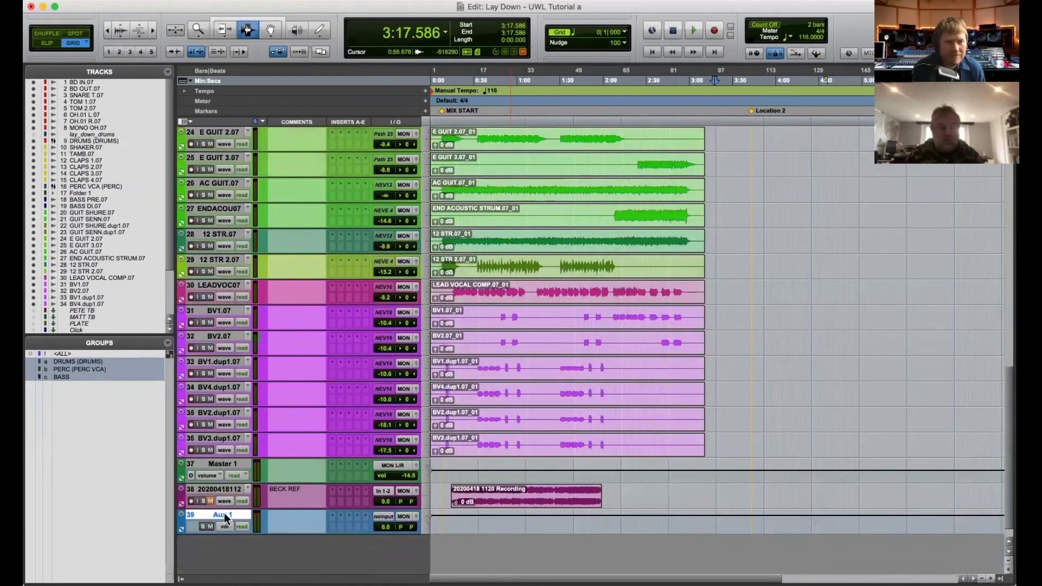
pyautogui.moveTo(225, 519); pyautogui.dragTo(197, 328)
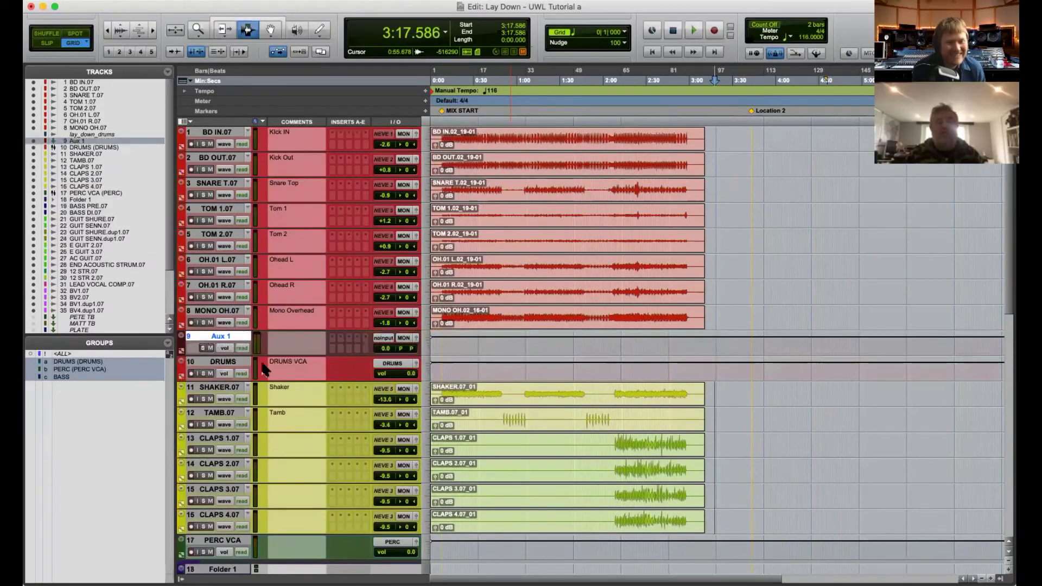
# - Delete the DRUMS VCA master track
pyautogui.click(214, 363)
pyautogui.rightClick(214, 363)
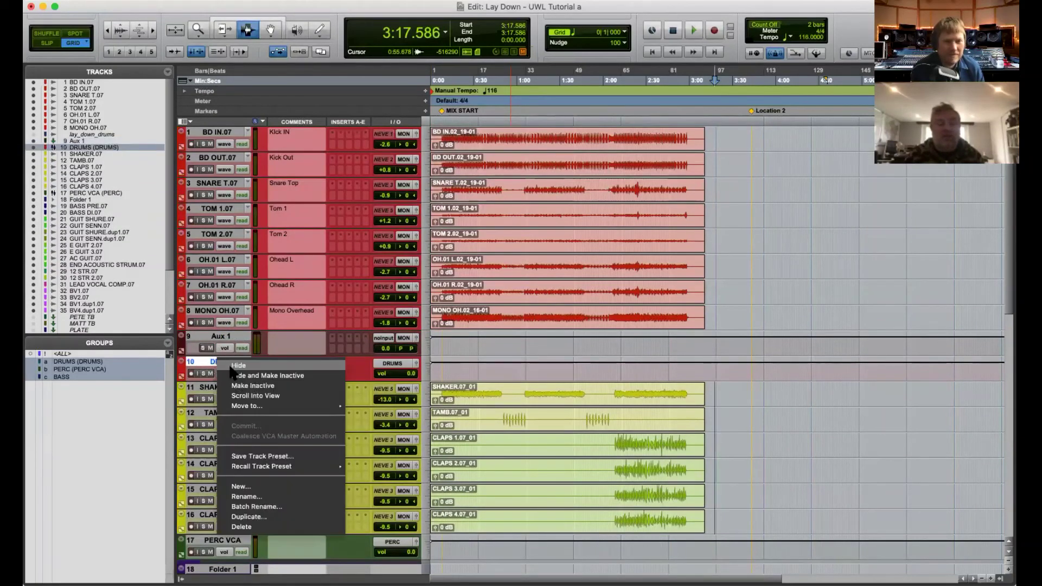
pyautogui.click(259, 526)
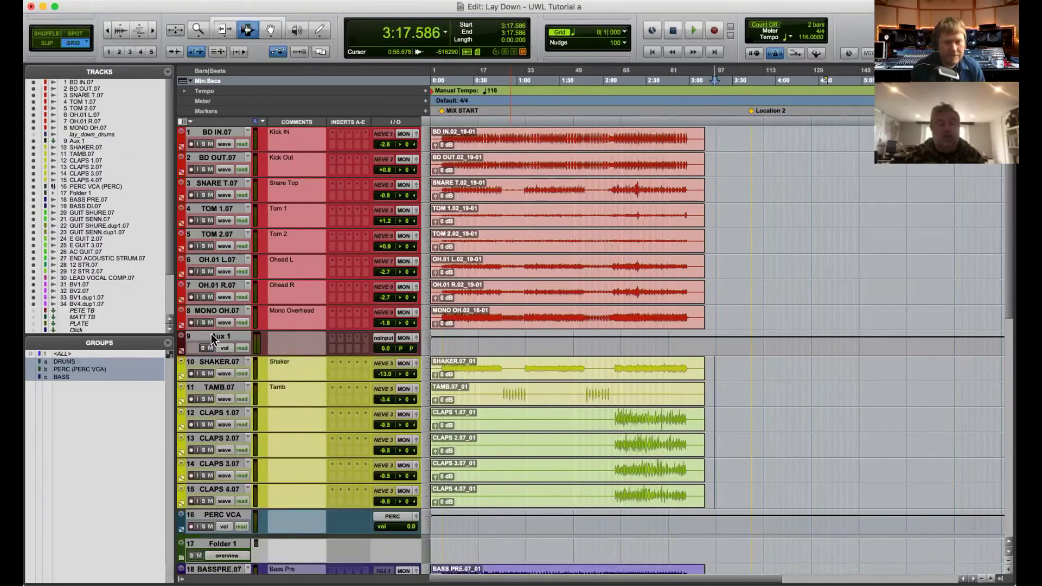
# - Rename the new aux track DRUMS SG and set its input to Bus 1-2 (Stereo)
pyautogui.doubleClick(213, 337)
pyautogui.write('DRUMS SG')
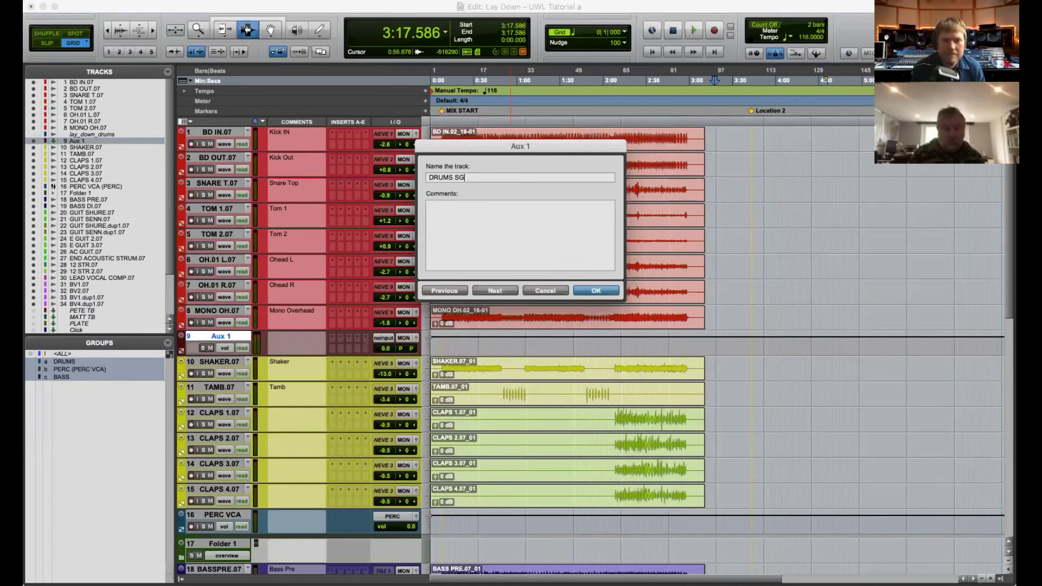
pyautogui.press('Return')
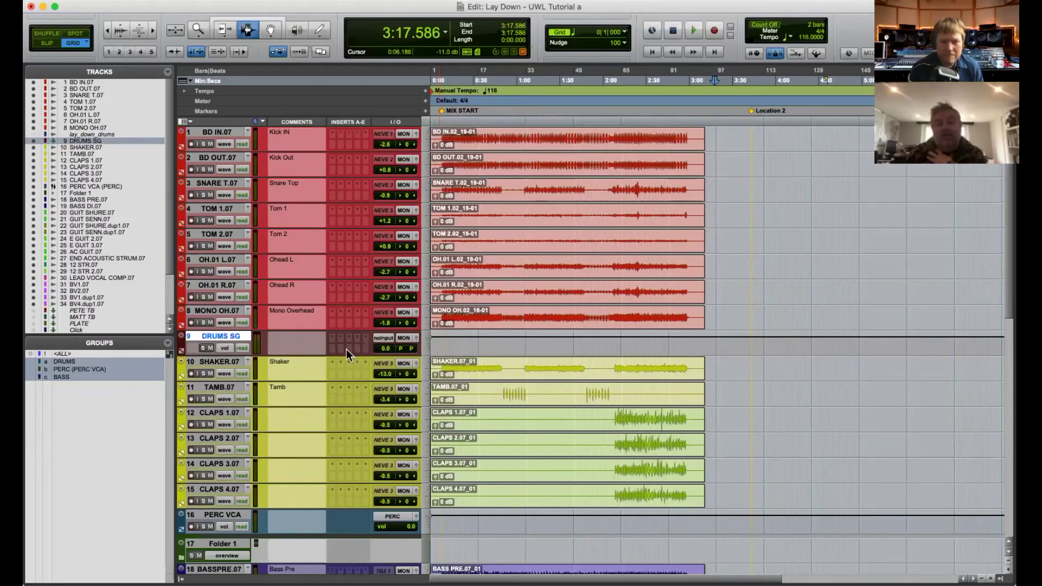
pyautogui.click(384, 340)
pyautogui.moveTo(386, 349)
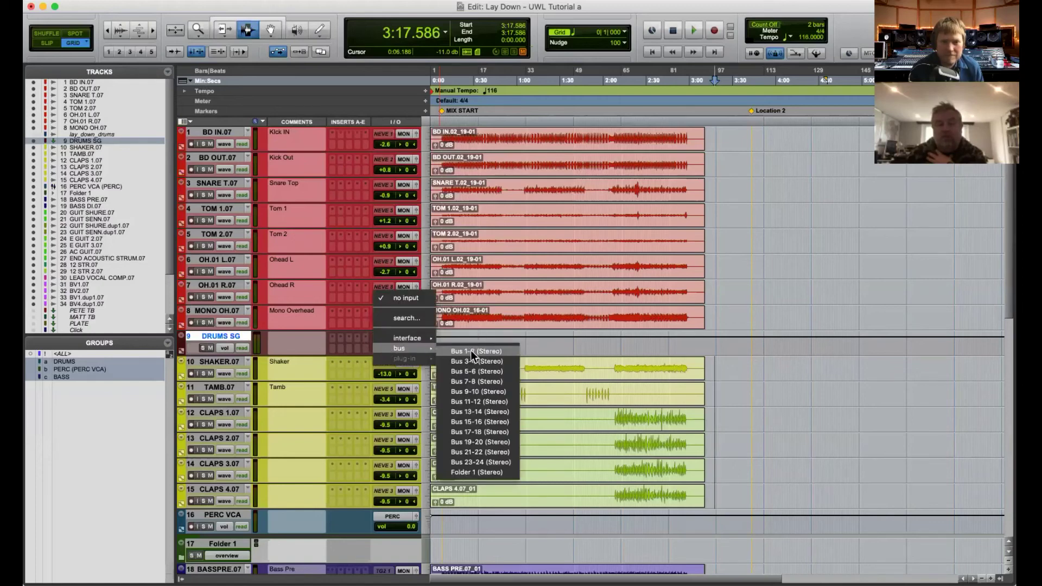
pyautogui.click(471, 352)
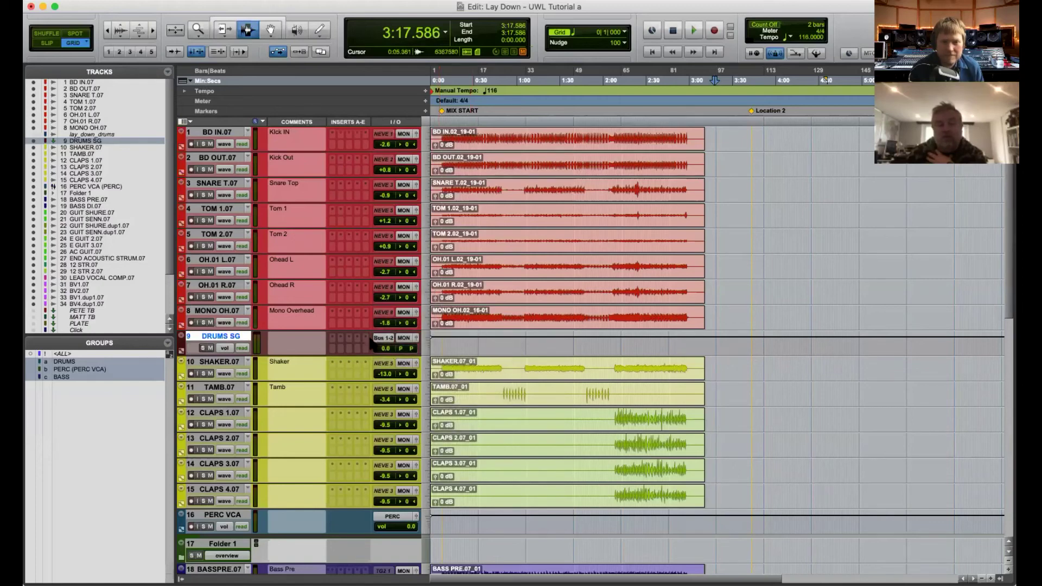
# - Rename the Bus 1-2 input path of the aux track DRUMS SG
pyautogui.rightClick(384, 338)
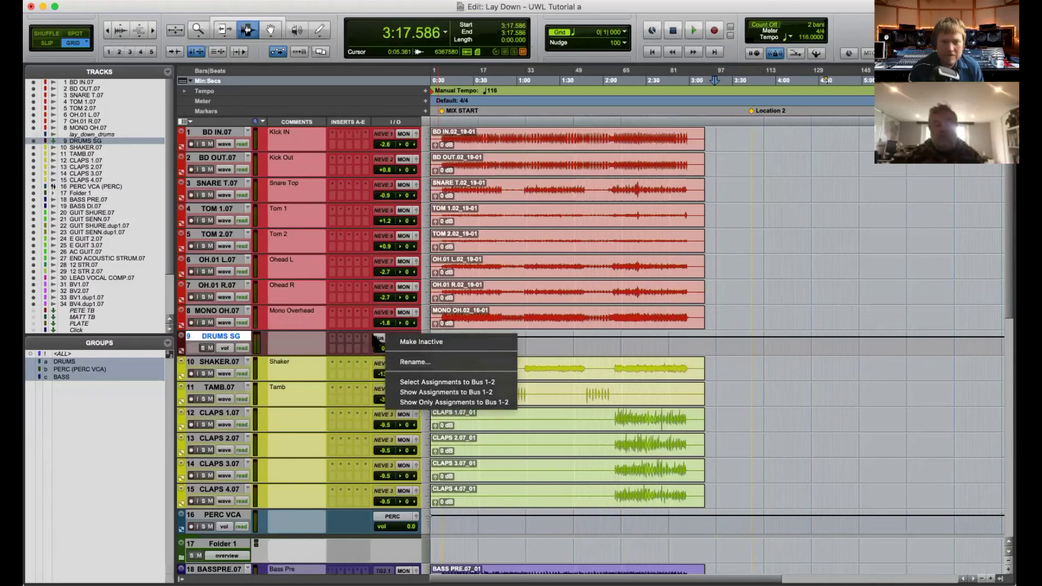
pyautogui.click(372, 334)
pyautogui.rightClick(375, 335)
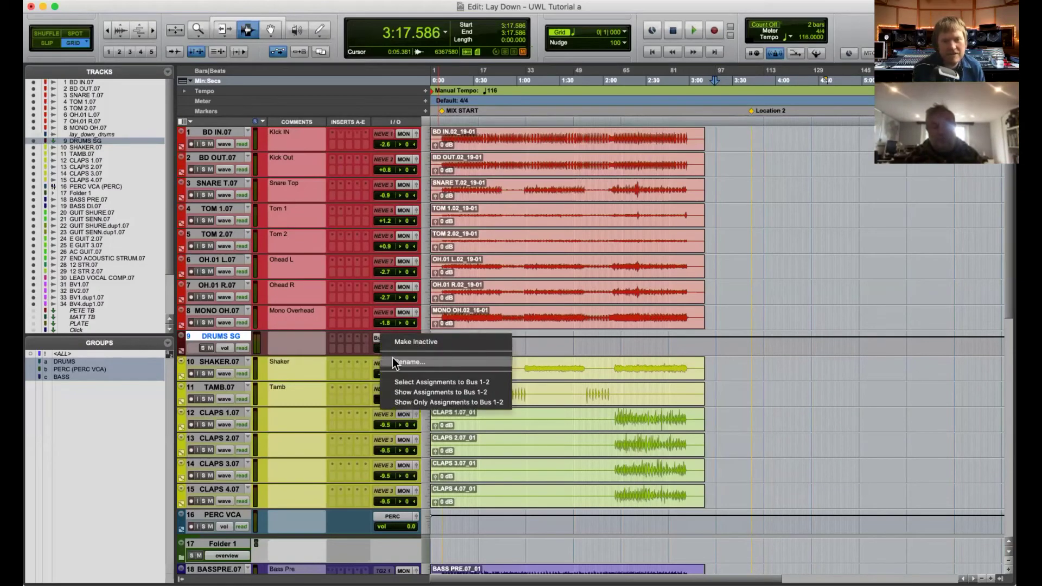
pyautogui.click(395, 360)
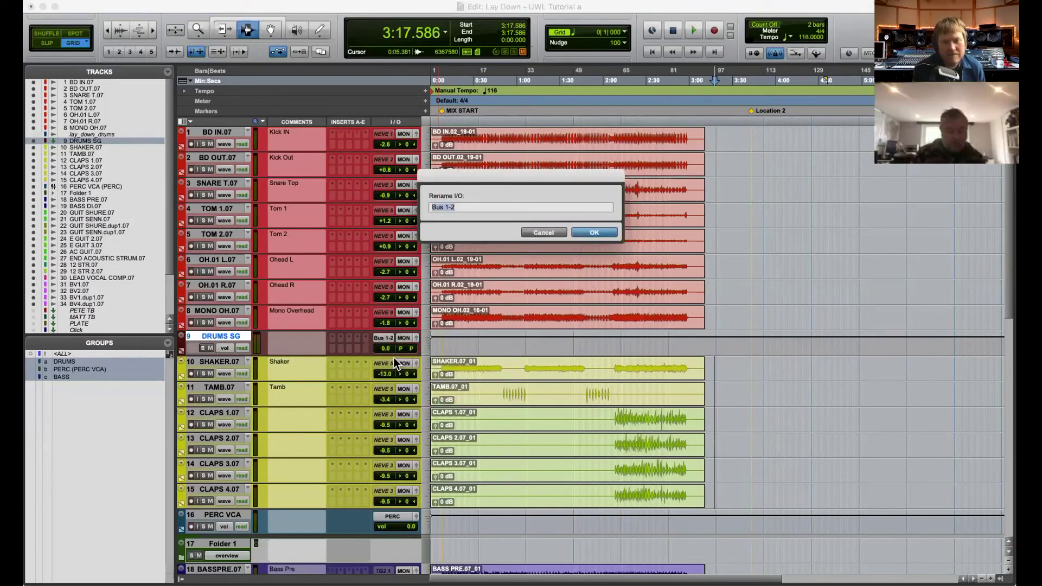
pyautogui.write('DRUMS SG')
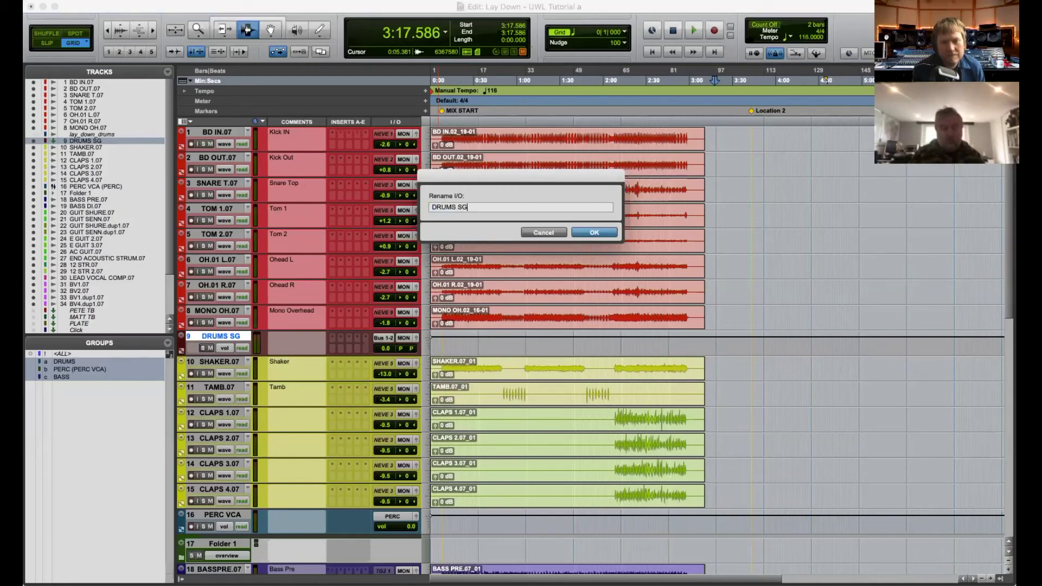
pyautogui.press('Return')
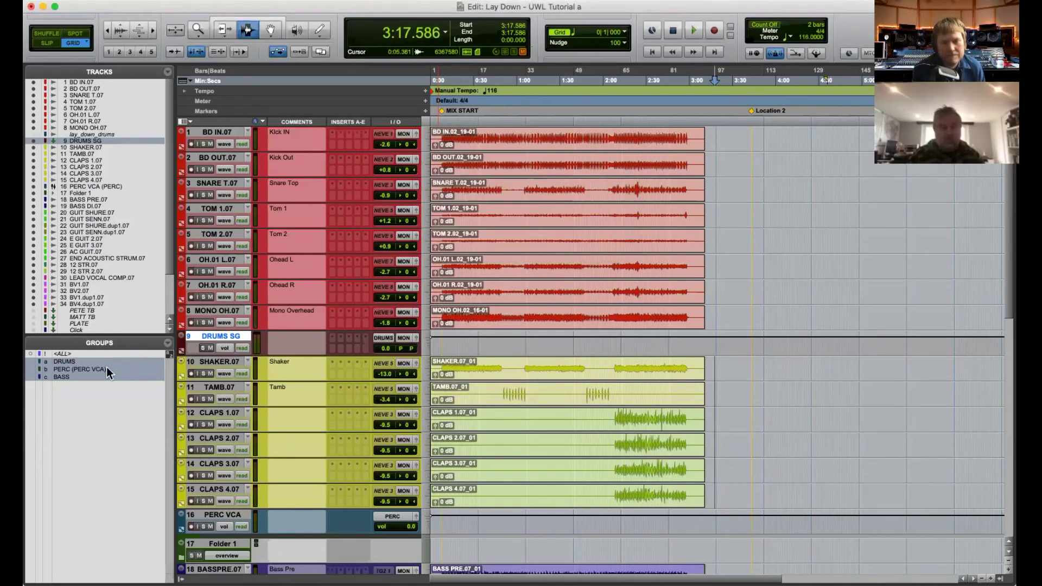
# - Route the outputs of all drum tracks from BD IN.07 through MONO OH.07 to the DRUMS SG (Stereo) bus
pyautogui.click(217, 132)
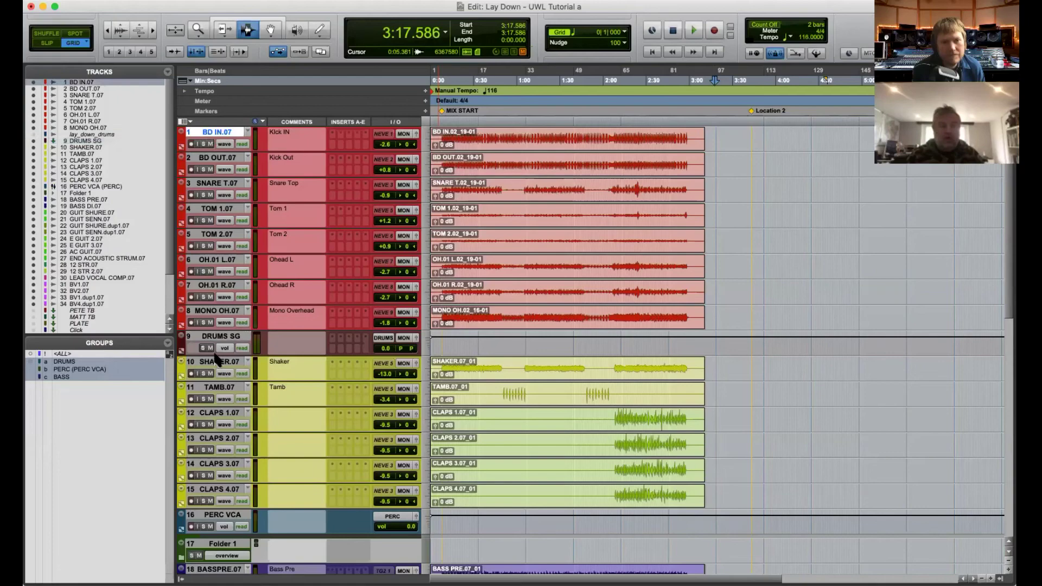
pyautogui.keyDown('shift'); pyautogui.click(214, 309); pyautogui.keyUp('shift')
pyautogui.click(404, 185)
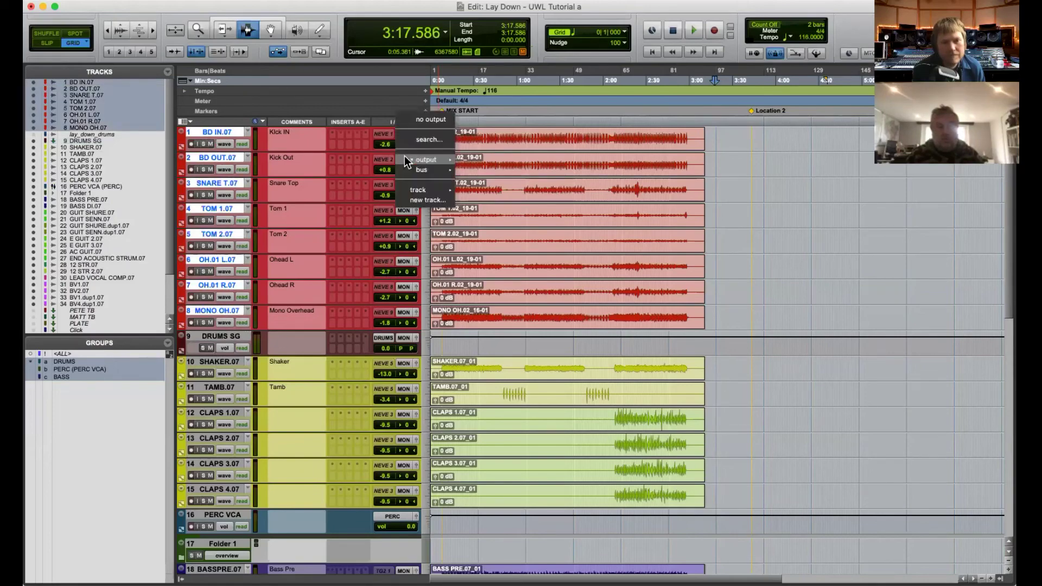
pyautogui.moveTo(405, 156)
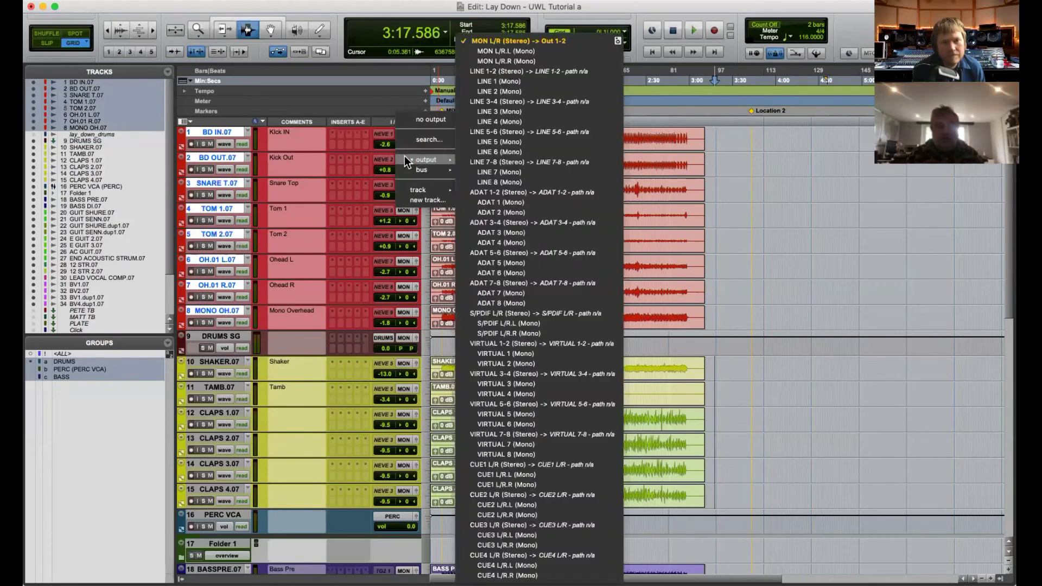
pyautogui.moveTo(426, 170)
pyautogui.click(486, 172)
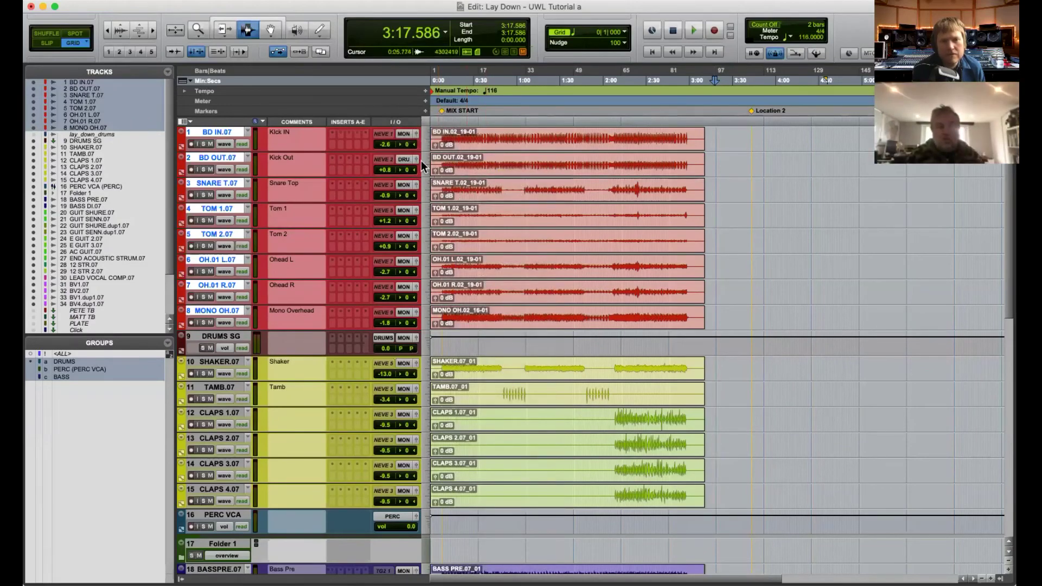
pyautogui.click(403, 133)
pyautogui.moveTo(439, 139)
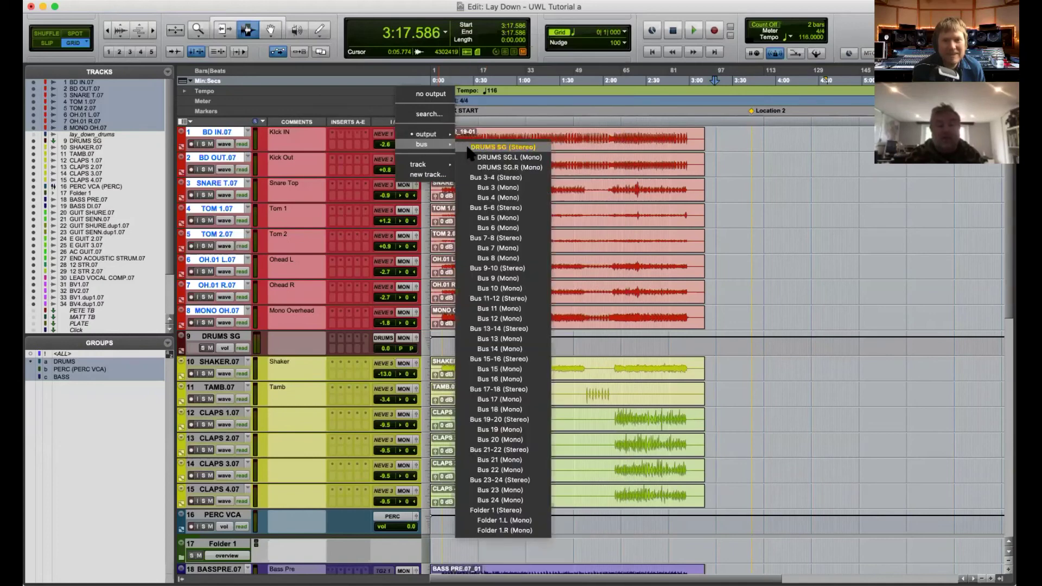
pyautogui.keyDown('alt'); pyautogui.keyDown('shift'); pyautogui.click(470, 148); pyautogui.keyUp('shift'); pyautogui.keyUp('alt')
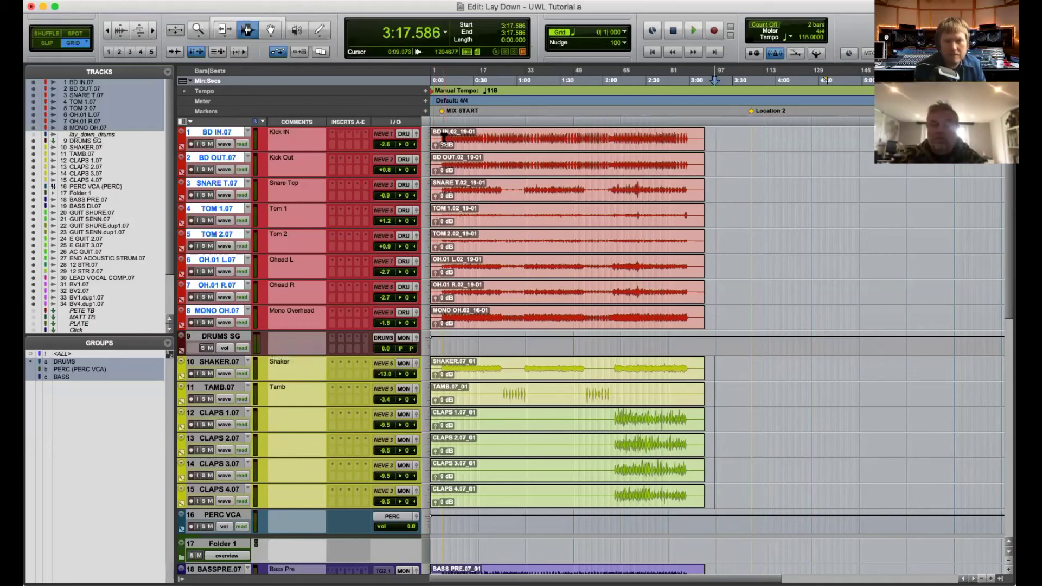
# - Solo the DRUMS SG aux track, and turn the solo off again
pyautogui.click(444, 139)
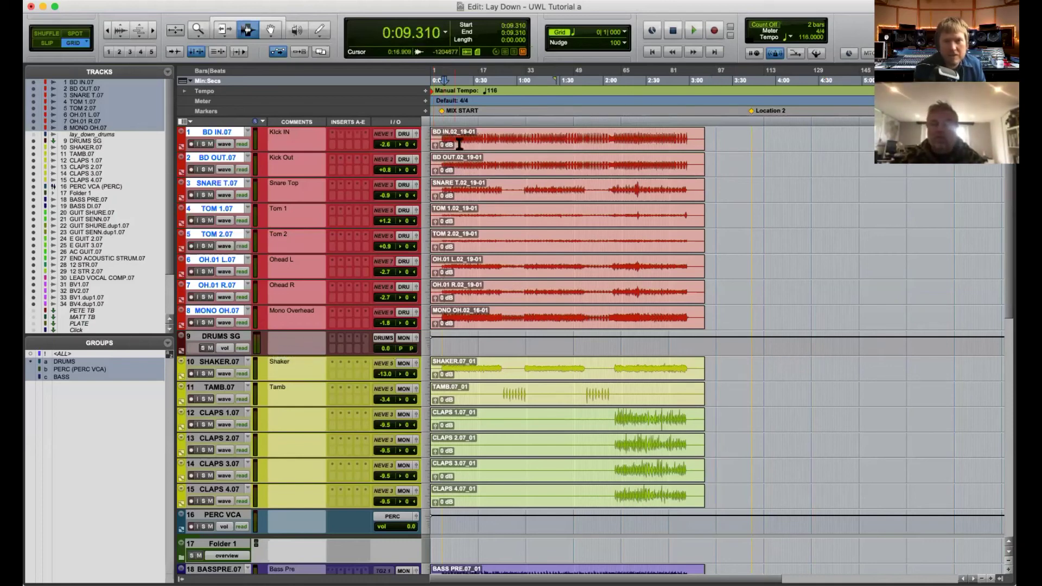
pyautogui.click(202, 348)
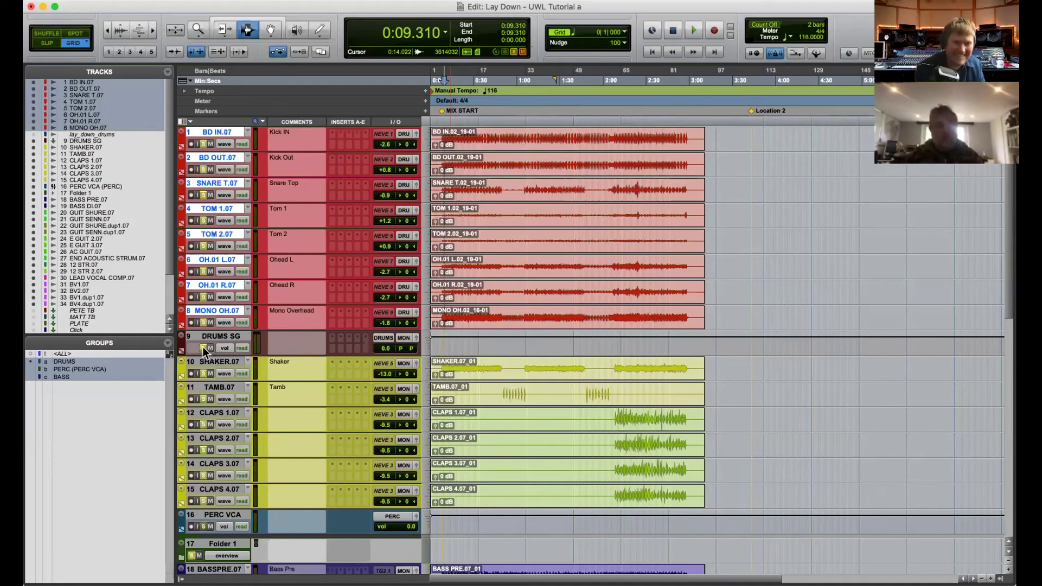
pyautogui.click(203, 348)
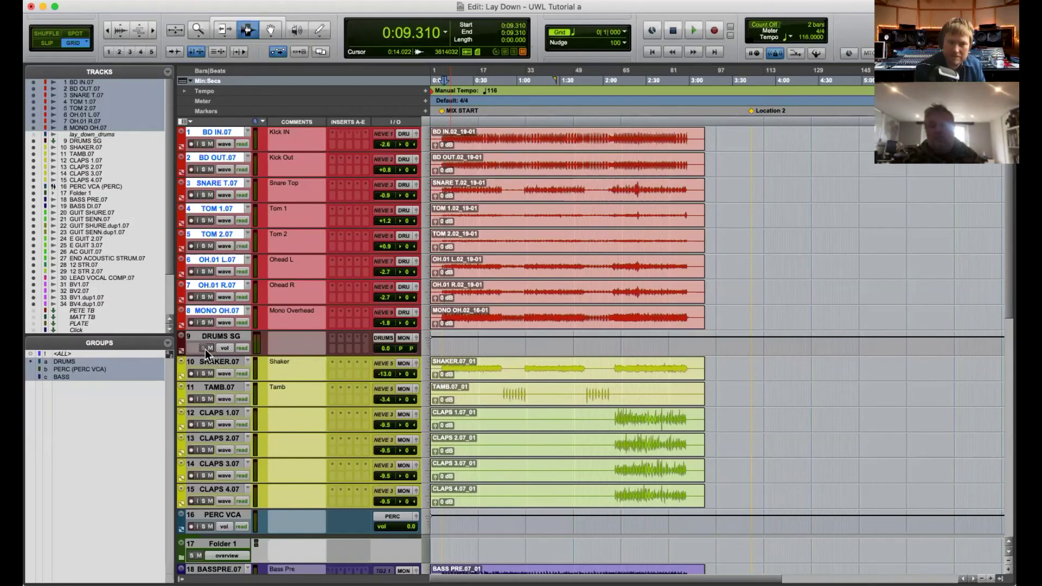
# - Solo the grouped drum tracks, play them through DRUMS SG from about 0:10, and stop playback
pyautogui.click(203, 144)
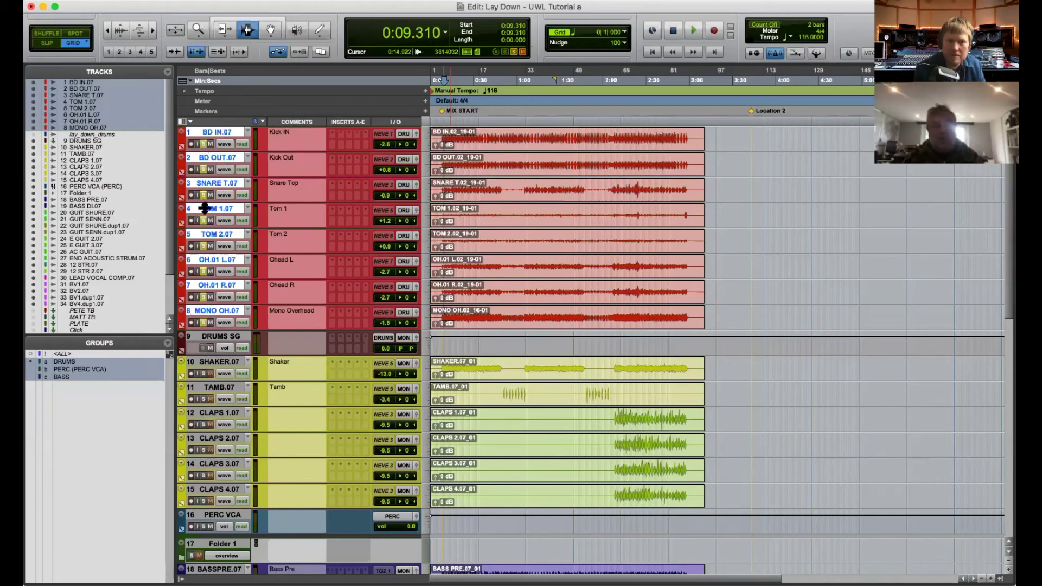
pyautogui.click(211, 348)
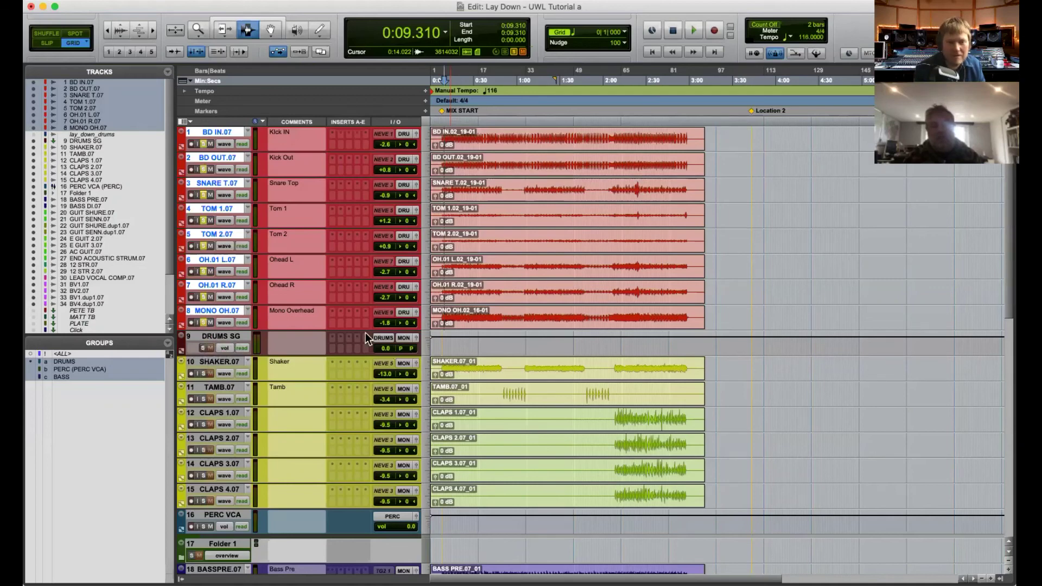
pyautogui.click(444, 156)
pyautogui.press('space')
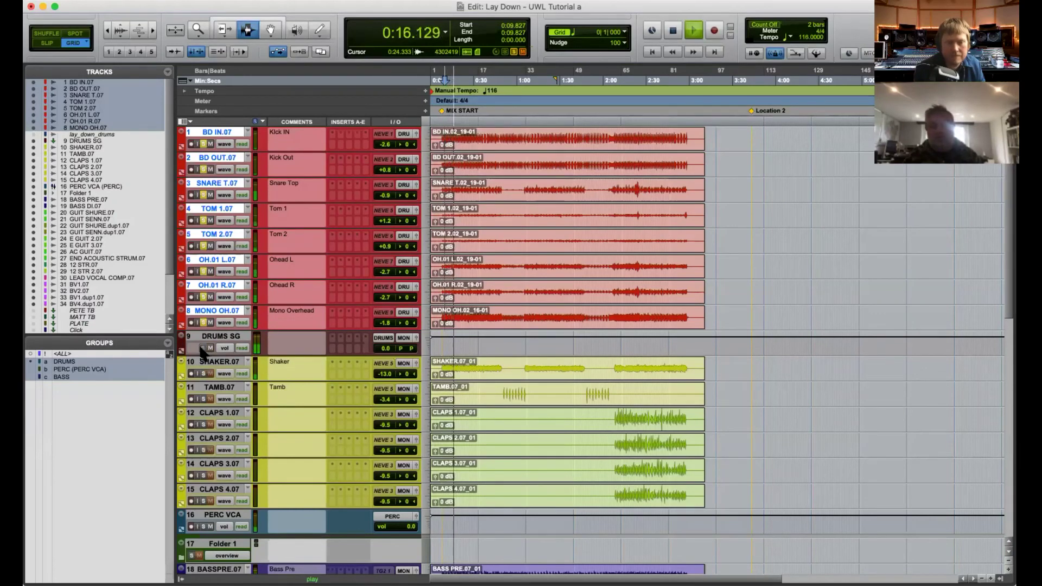
pyautogui.press('space')
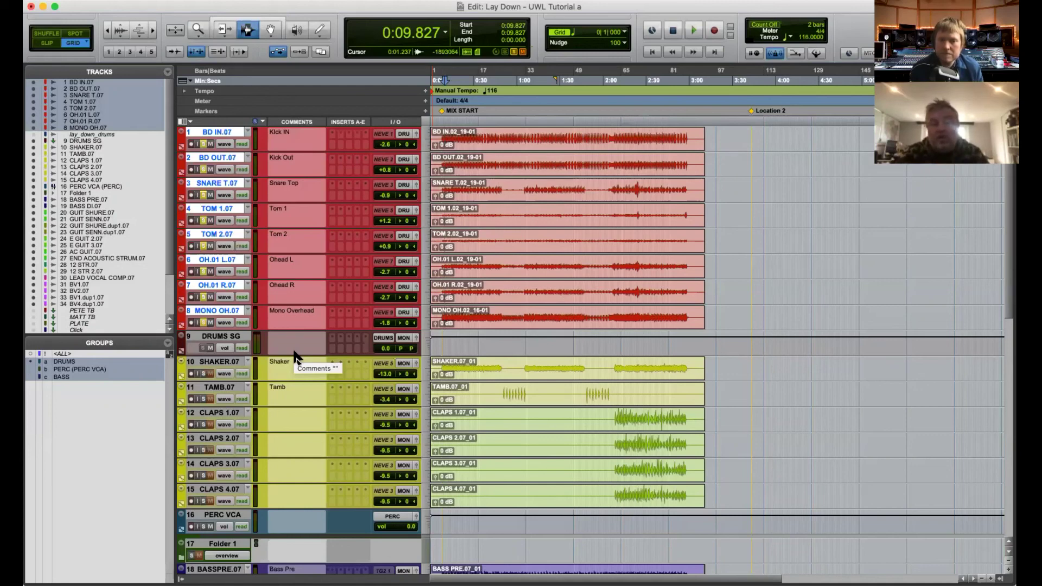
# - Insert the multichannel Reel Tape Saturation (stereo) plug-in in the first insert slot of DRUMS SG and close its window
pyautogui.click(333, 348)
pyautogui.moveTo(335, 350)
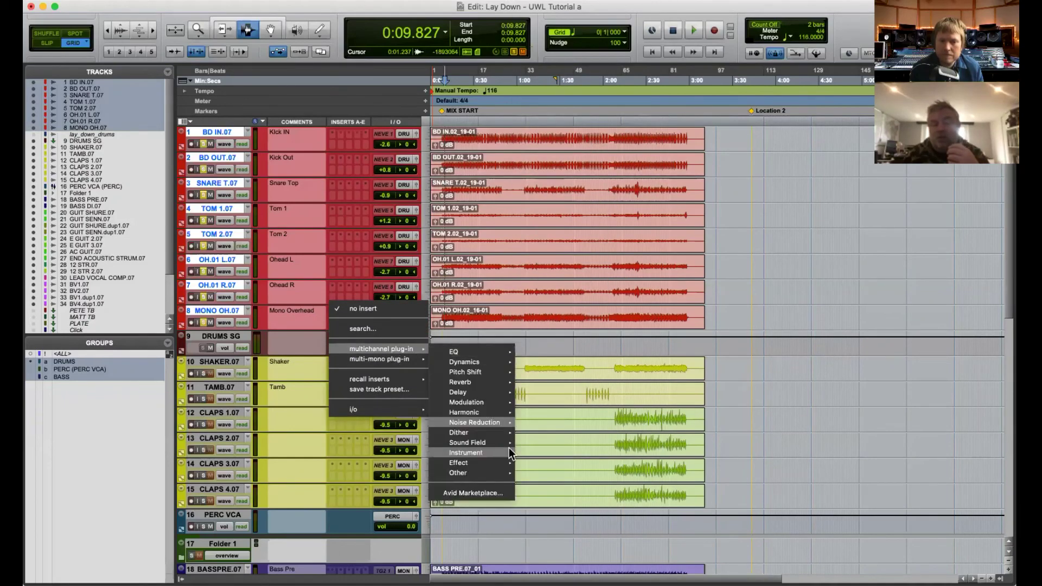
pyautogui.moveTo(488, 415)
pyautogui.scroll(-3, 616, 483)
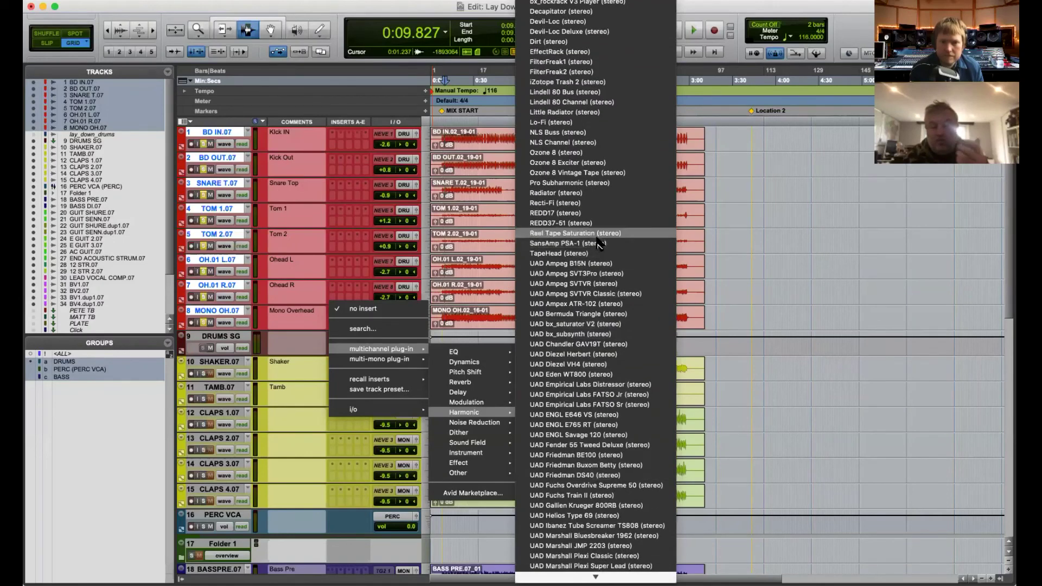
pyautogui.click(598, 233)
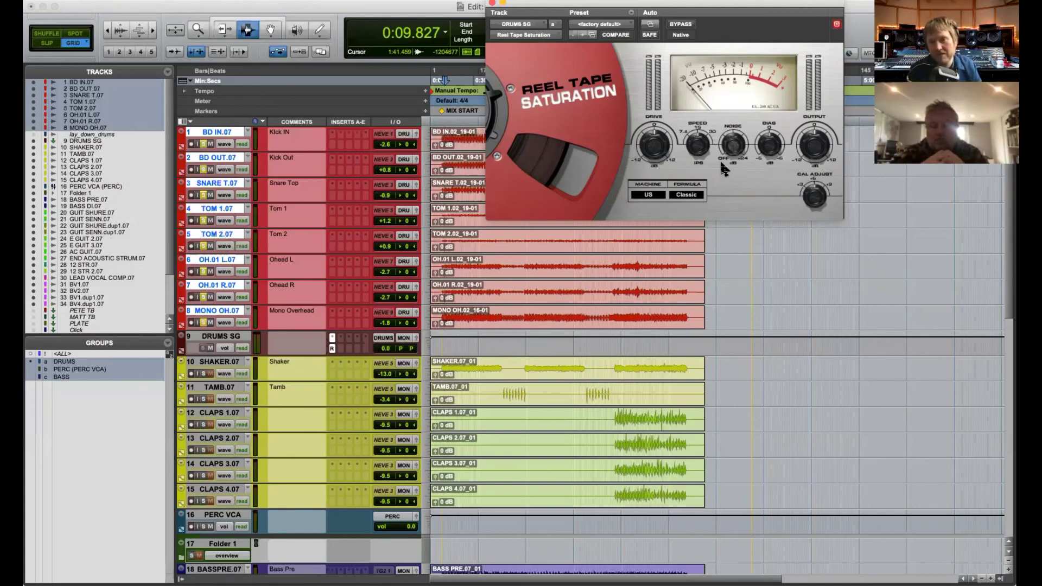
pyautogui.click(491, 5)
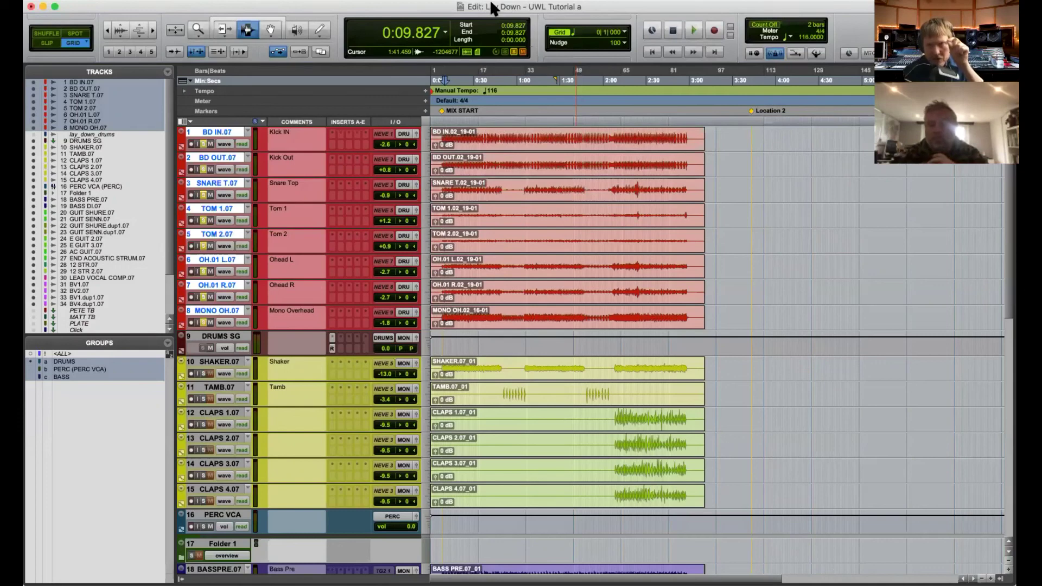